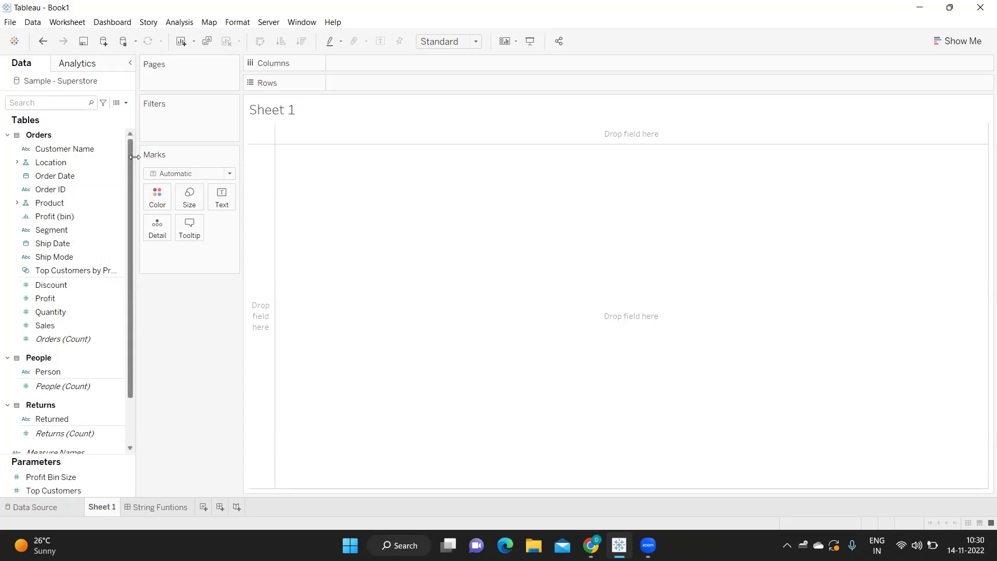
# Step: Create a new calculated field named "String Functions"
pyautogui.click(127, 104)
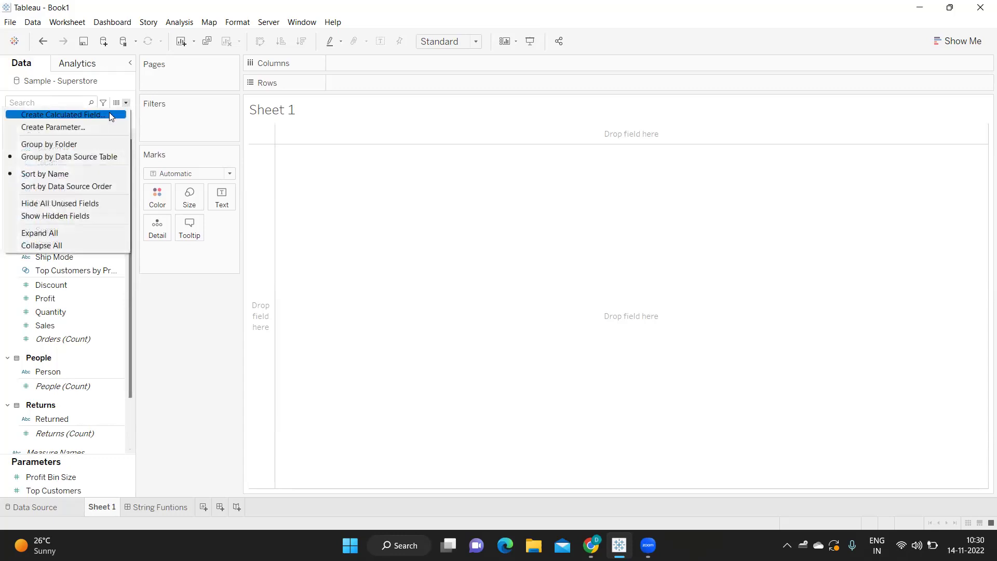
pyautogui.click(109, 112)
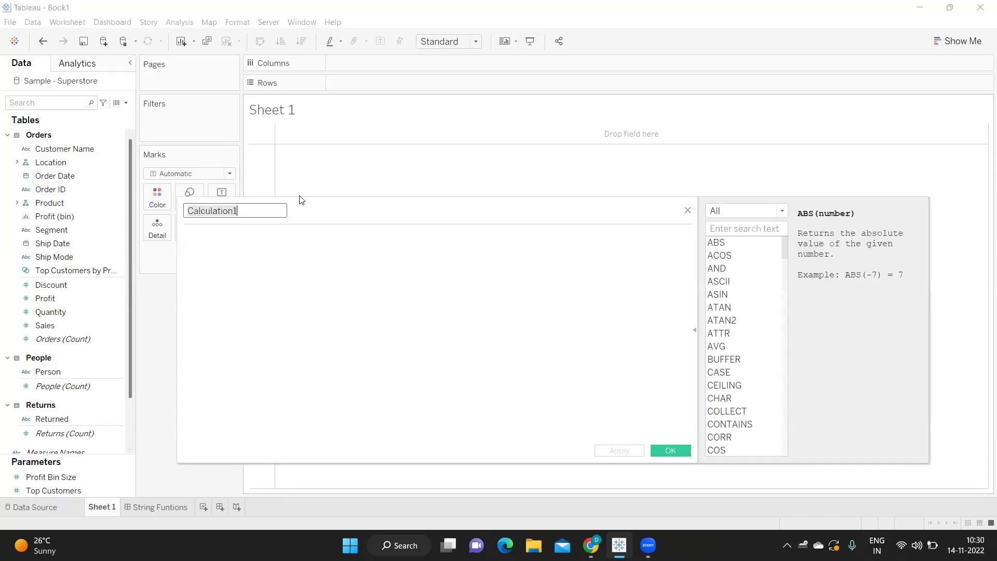
pyautogui.write('String ')
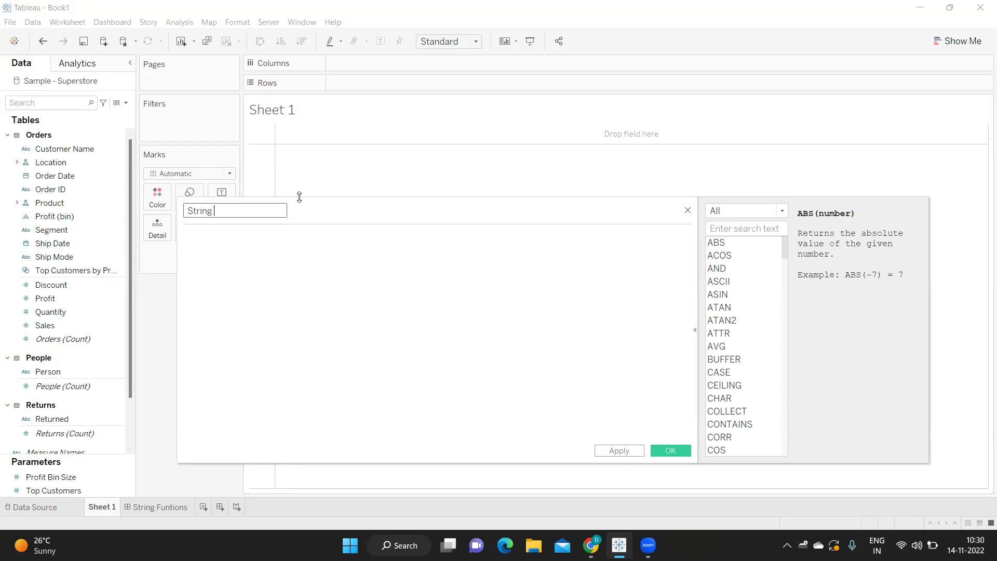
pyautogui.write('Functions')
pyautogui.press('Tab')
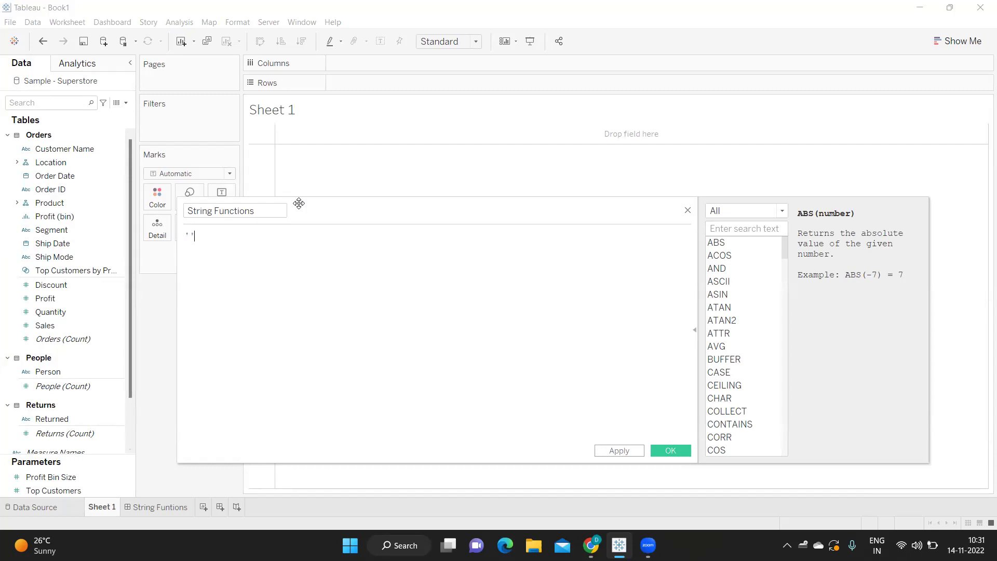
# Step: Write two lines in the formula: "''->Textual Data" and "->//This is sample Descrtipn"
pyautogui.write('->Textual Data')
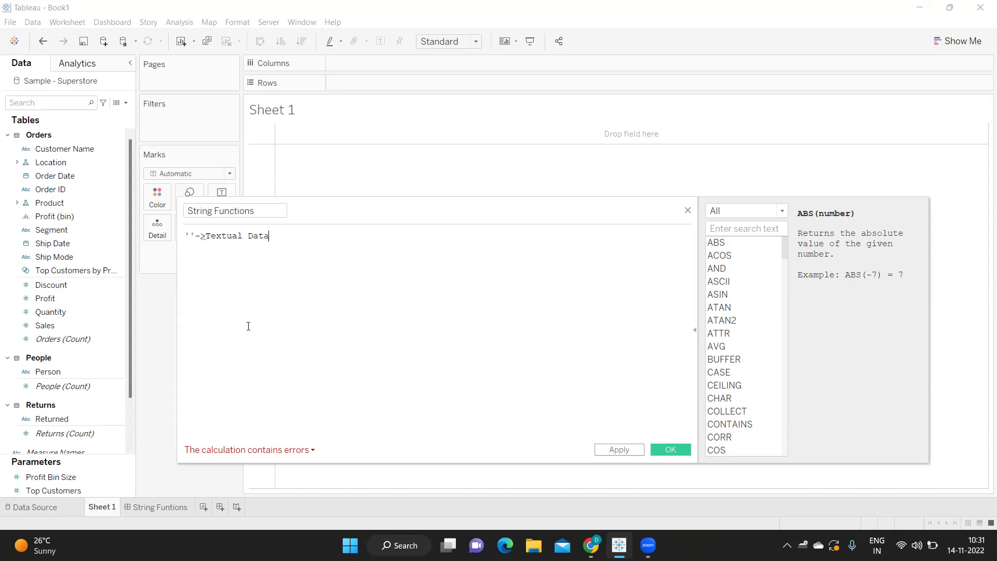
pyautogui.press('Return')
pyautogui.write('-')
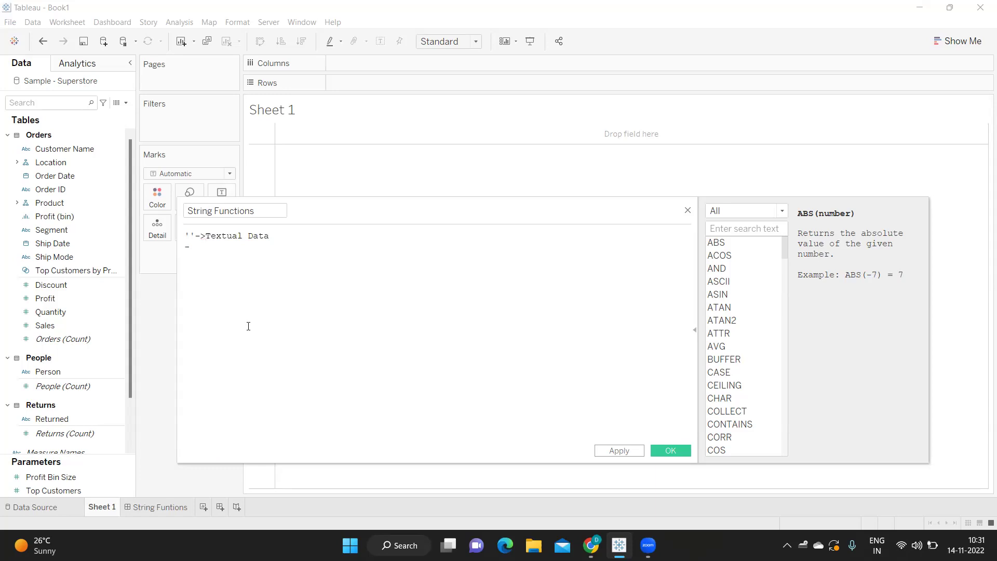
pyautogui.write('>')
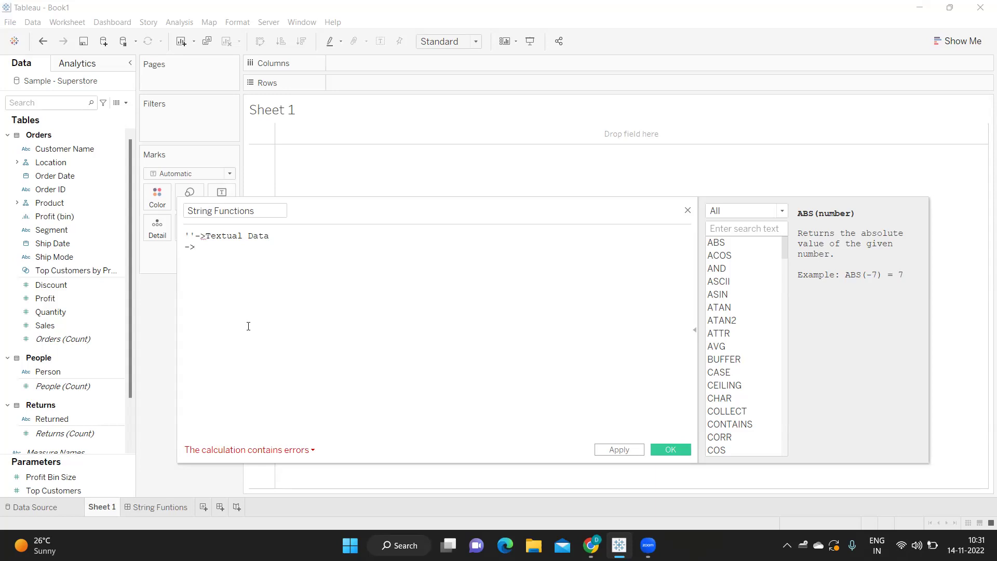
pyautogui.write('//This is ')
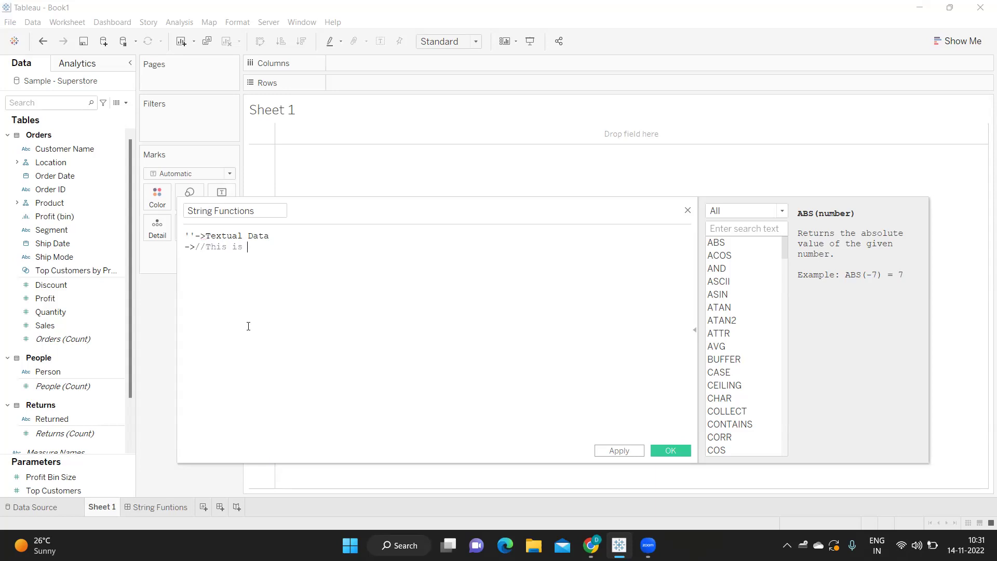
pyautogui.write('sample Descrtipn')
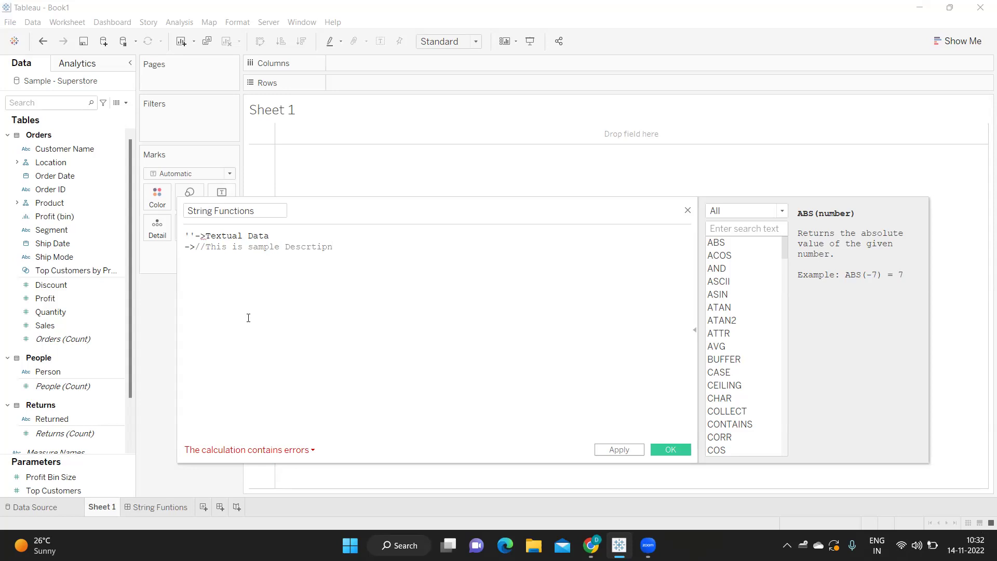
# Step: Add the comment lines "//This is a part of CHG1234" and "//Improve the readability in the code." to the formula
pyautogui.press('Return')
pyautogui.write('//')
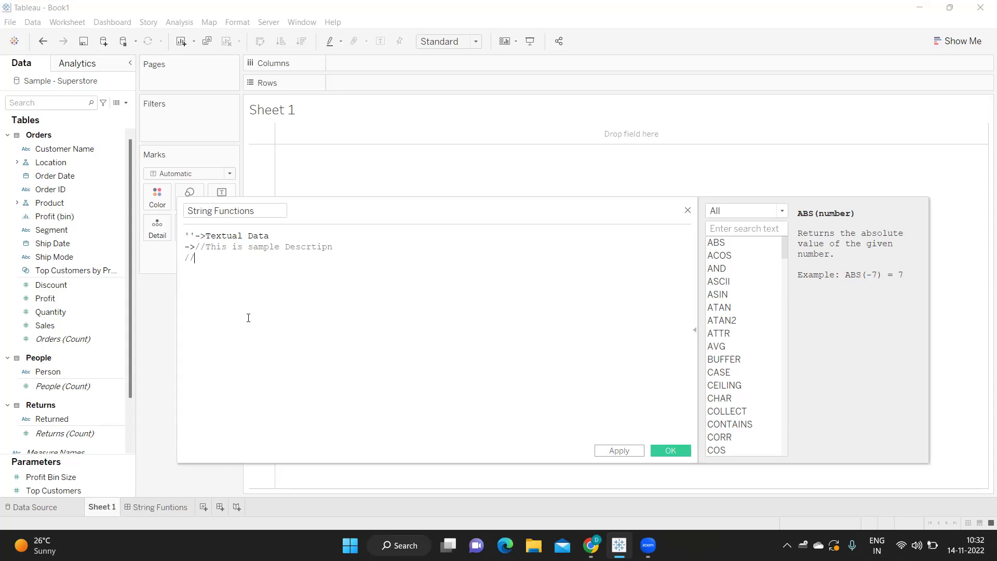
pyautogui.write('This is a part of CHG1234')
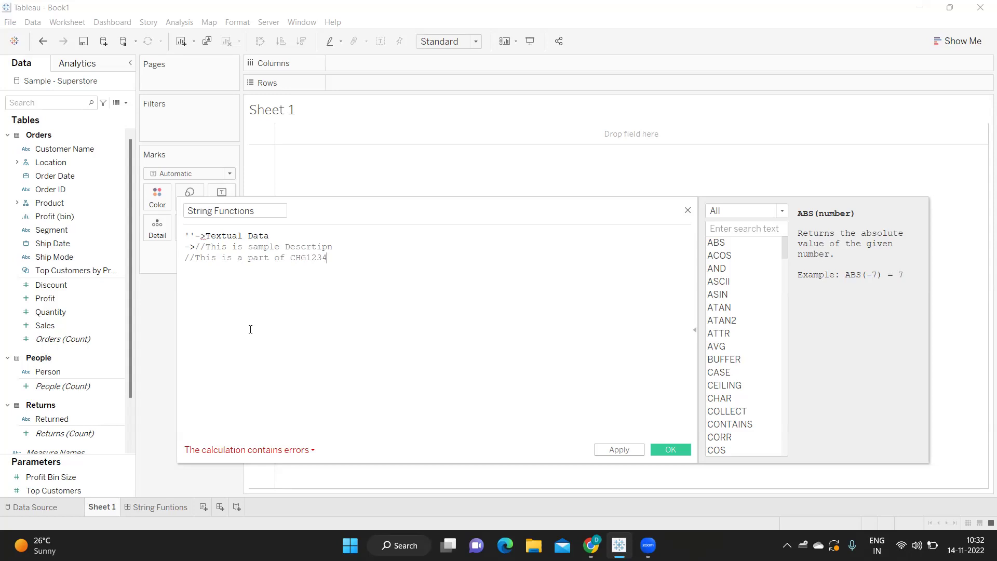
pyautogui.press('Return')
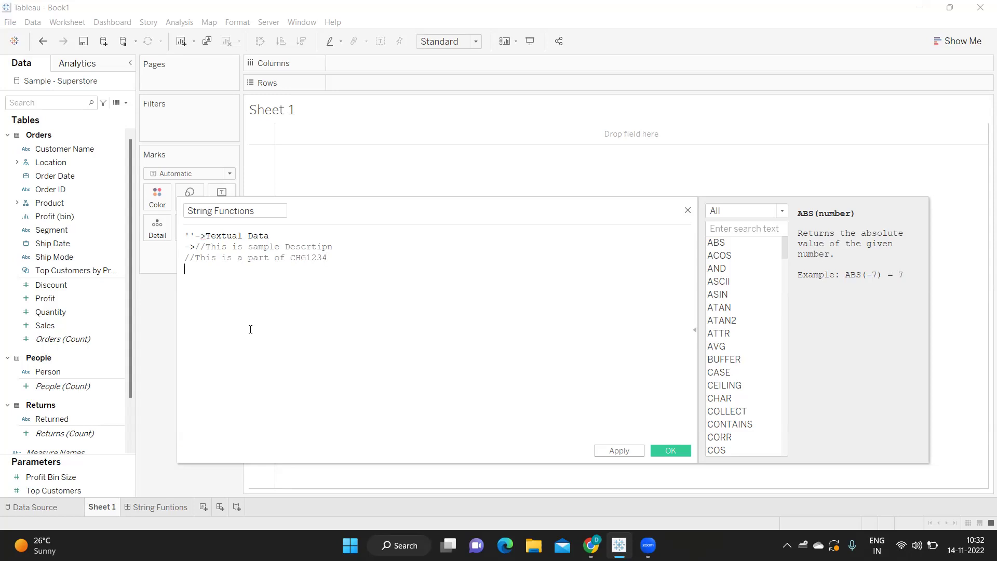
pyautogui.write('//Improve the readability in the code.')
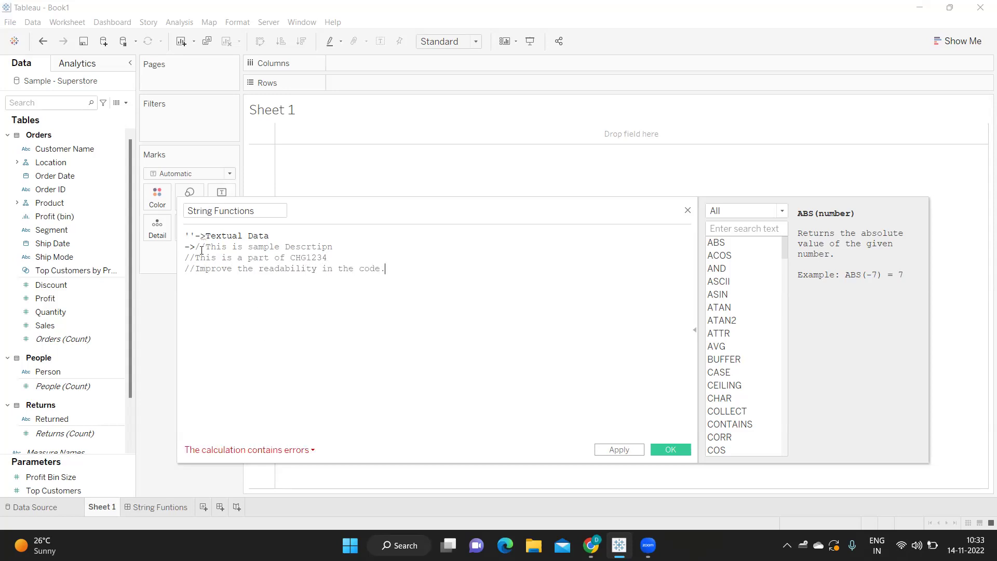
# Step: Turn the formula's first two lines into plain comments reading "//extual Data" and "//This is sample Descrtipn"
pyautogui.moveTo(208, 236); pyautogui.dragTo(183, 239)
pyautogui.write('//')
pyautogui.press('Return')
pyautogui.doubleClick(190, 247)
pyautogui.press('Delete')
pyautogui.click(395, 274)
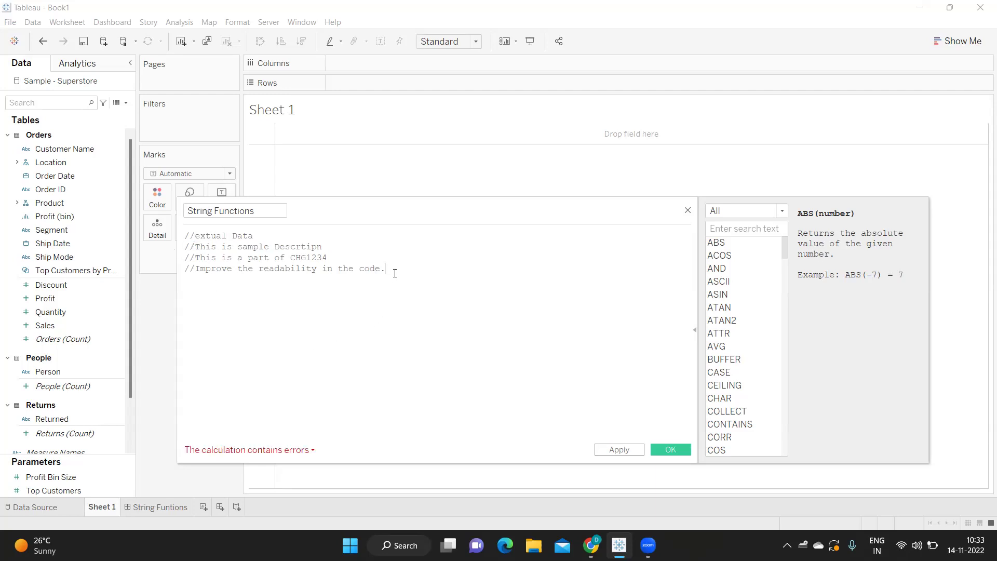
# Step: Reposition the calculation editor and add the comment line "//What is the expected data type of the field"
pyautogui.press('Return')
pyautogui.moveTo(403, 218); pyautogui.dragTo(487, 184)
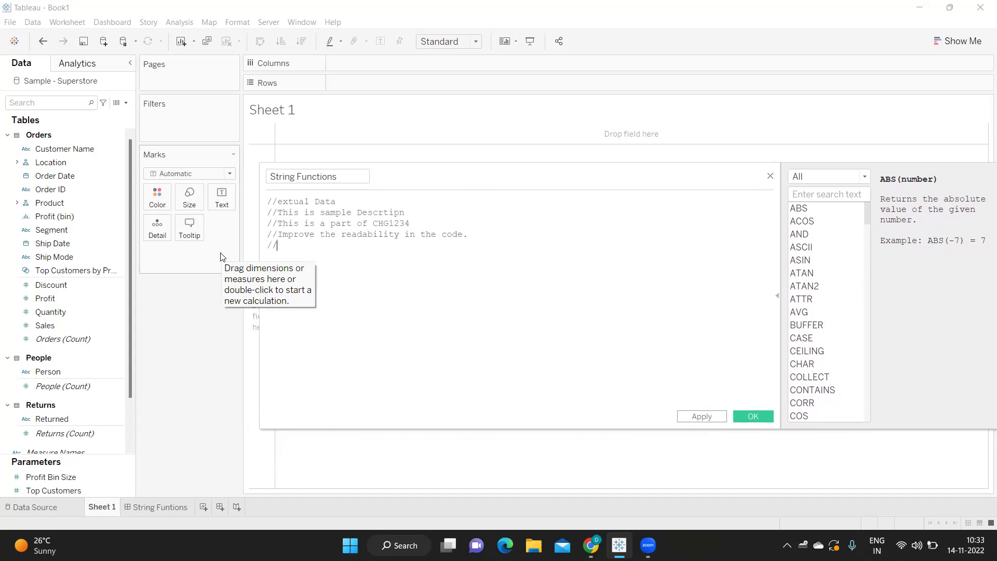
pyautogui.write('//What is th')
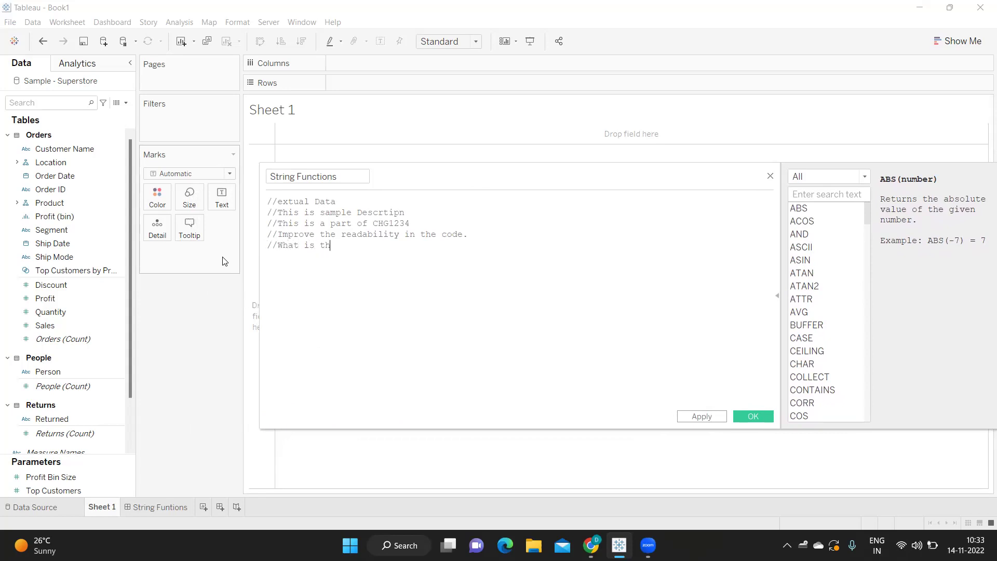
pyautogui.write('e expected data type of the field')
pyautogui.press('Return')
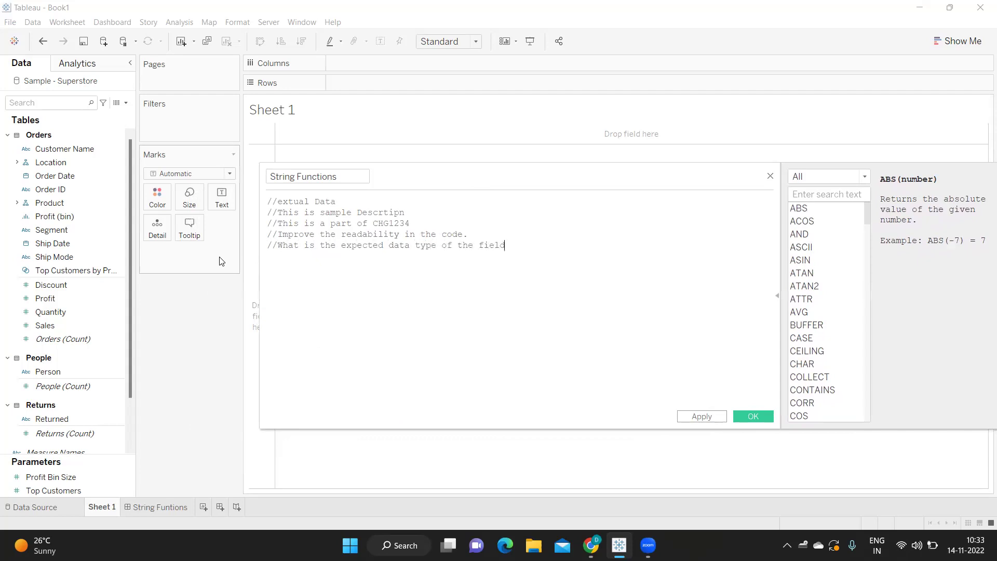
# Step: Enter the value 3 followed by the comment "//->is number" below the comment lines, and apply the calculation
pyautogui.press('Return')
pyautogui.write('3   ->is')
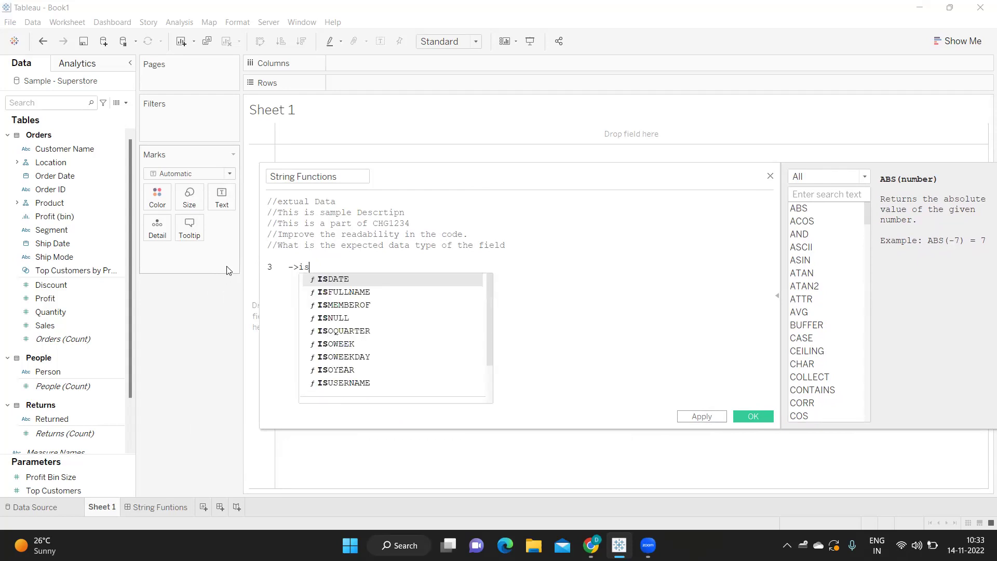
pyautogui.write(' number')
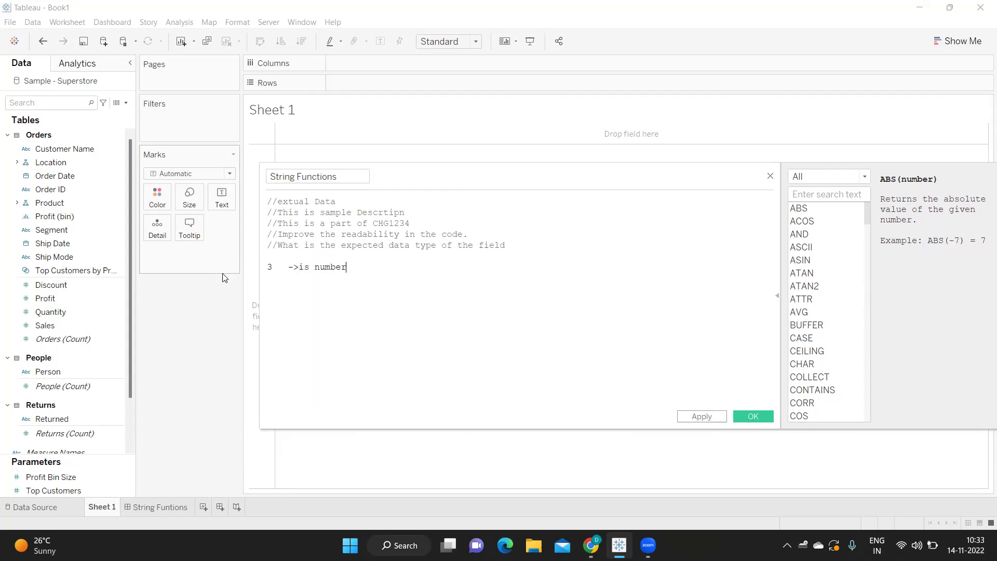
pyautogui.click(287, 268)
pyautogui.write('//')
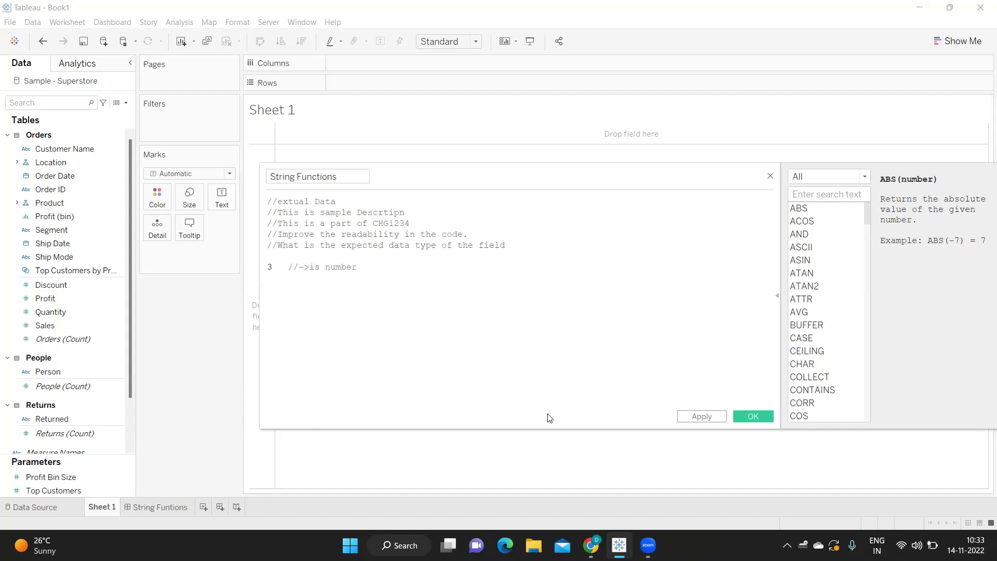
pyautogui.click(706, 418)
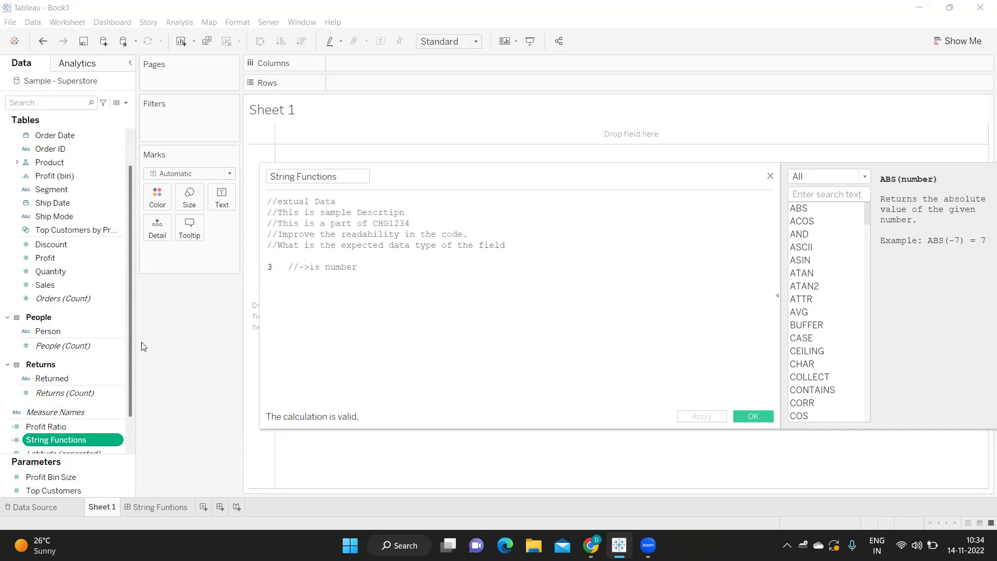
# Step: Enclose the value 3 in single quotes to make it a string and apply the calculation
pyautogui.click(279, 268)
pyautogui.write("'")
pyautogui.click(268, 267)
pyautogui.write("'")
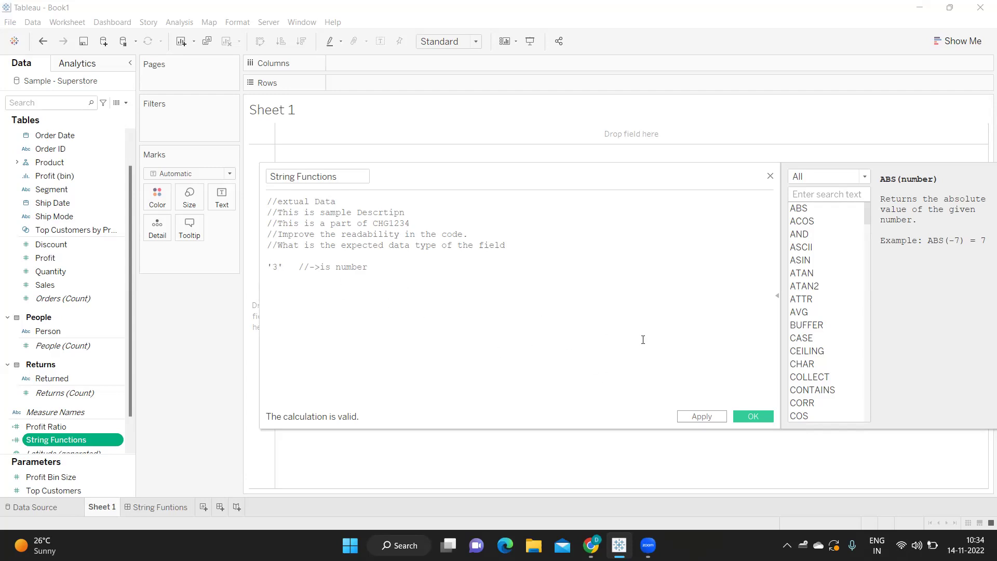
pyautogui.click(706, 416)
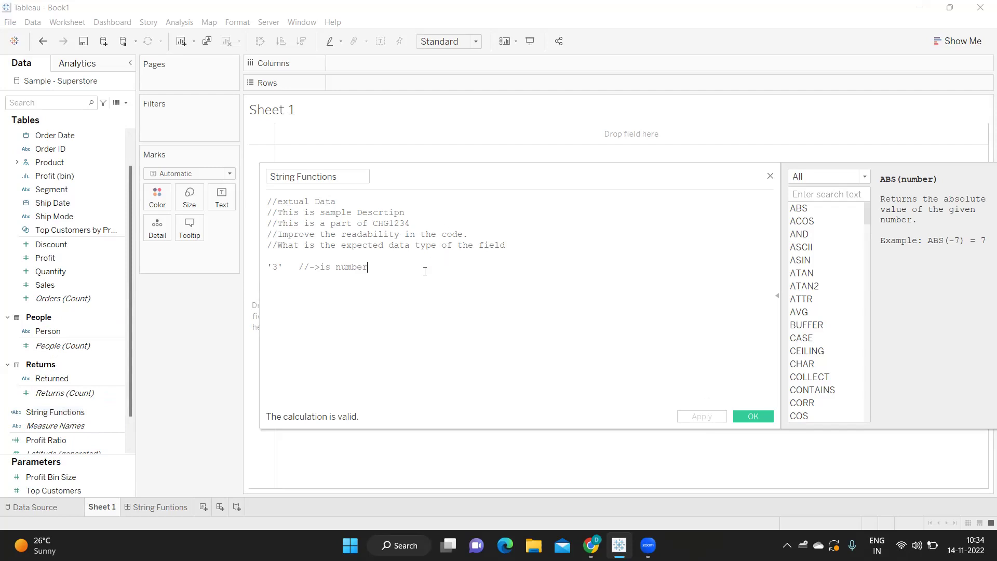
# Step: Remove the blank line above '3' and insert the LEFT function on a new line below it
pyautogui.press('Delete')
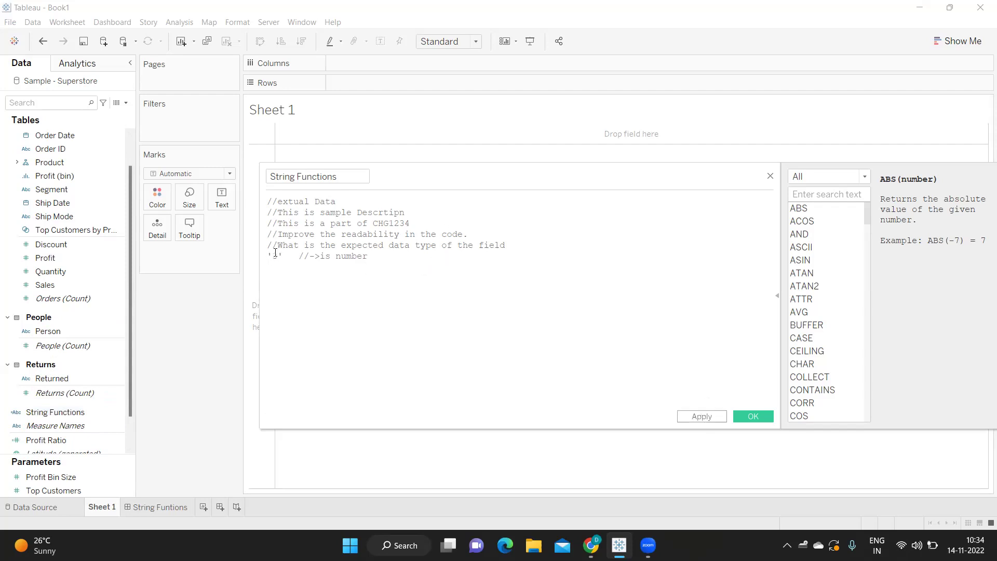
pyautogui.click(422, 252)
pyautogui.press('Return')
pyautogui.write('LEFT')
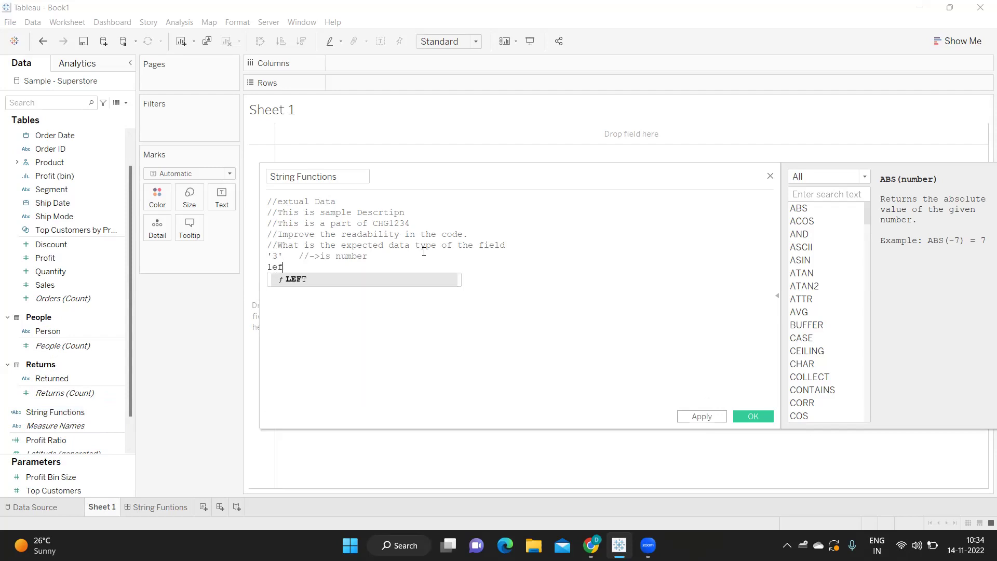
pyautogui.press('Return')
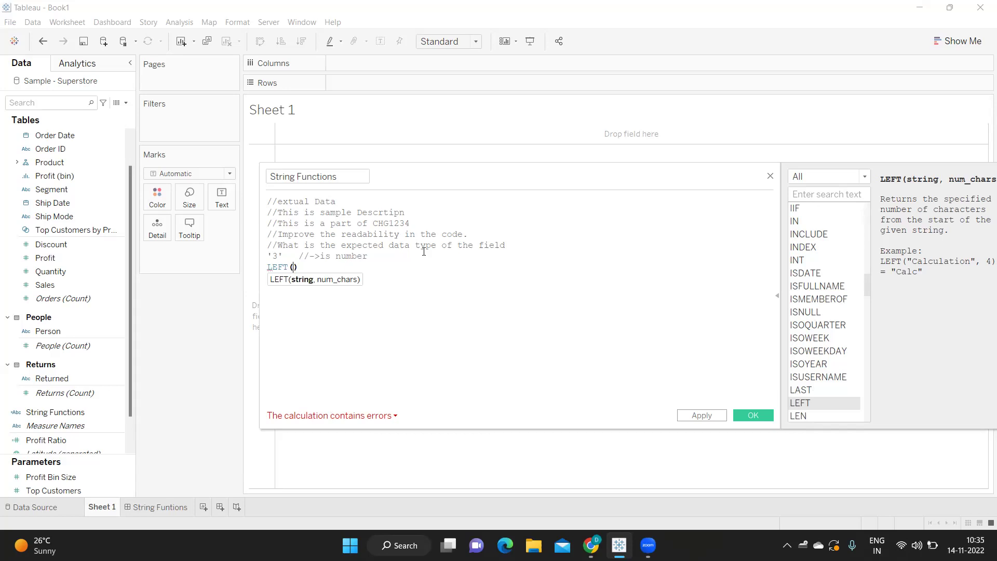
# Step: Add the comment "//number of char we need from a String" after the LEFT function
pyautogui.press('End')
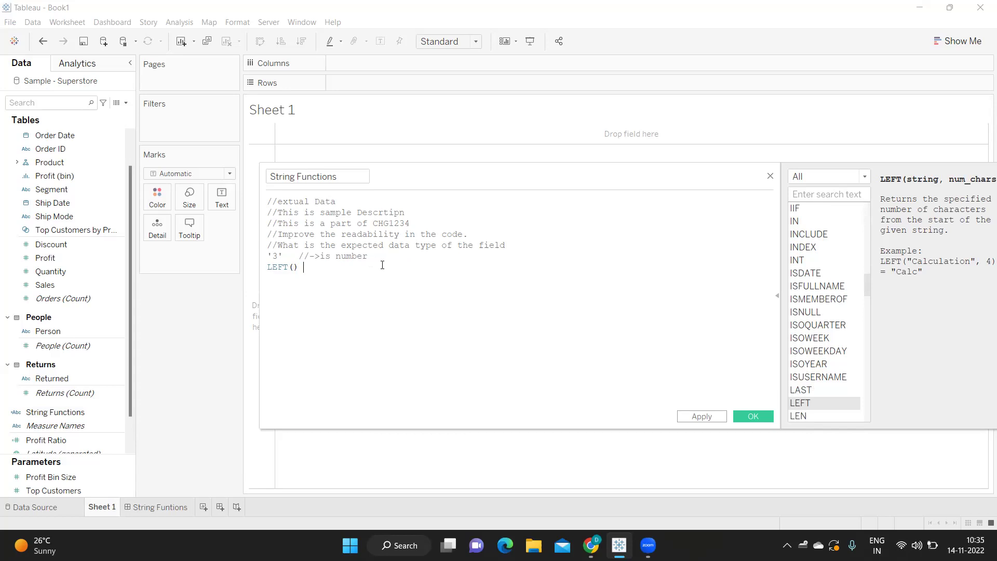
pyautogui.write('//')
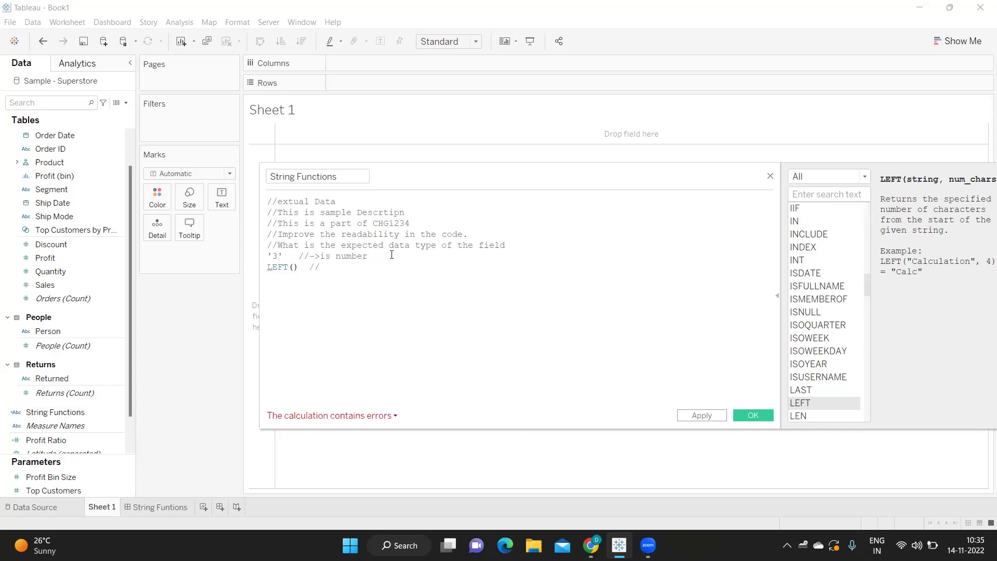
pyautogui.write('number of')
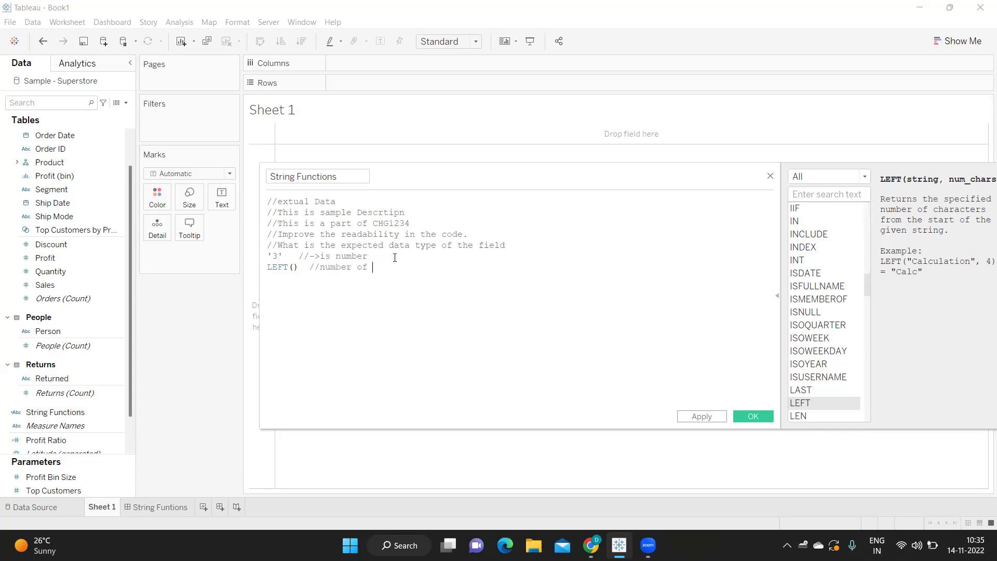
pyautogui.write(' chara')
pyautogui.press('BackSpace')
pyautogui.write('we need from a String')
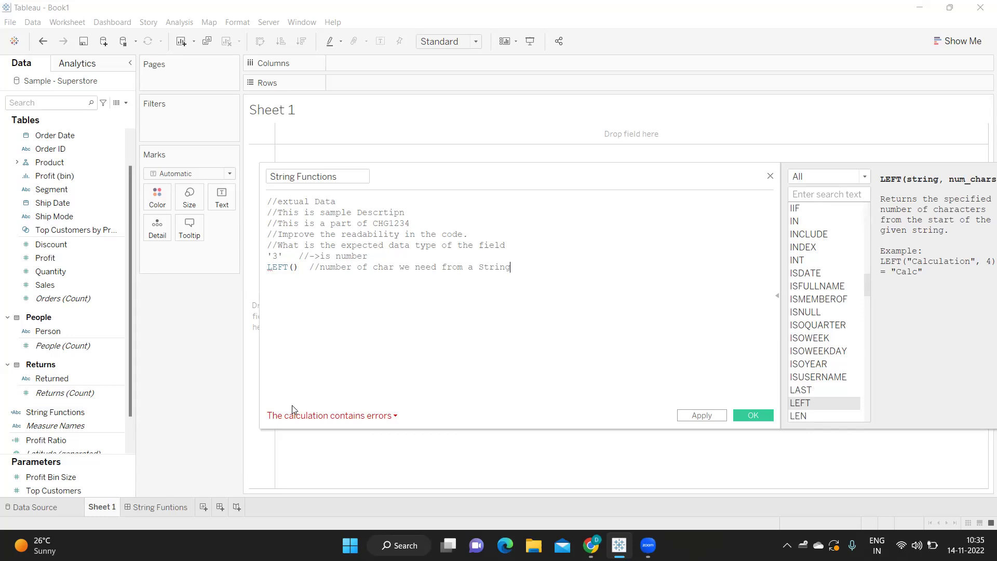
# Step: Fill in the LEFT function's arguments with the string 'Tableau' and 4 characters
pyautogui.click(296, 266)
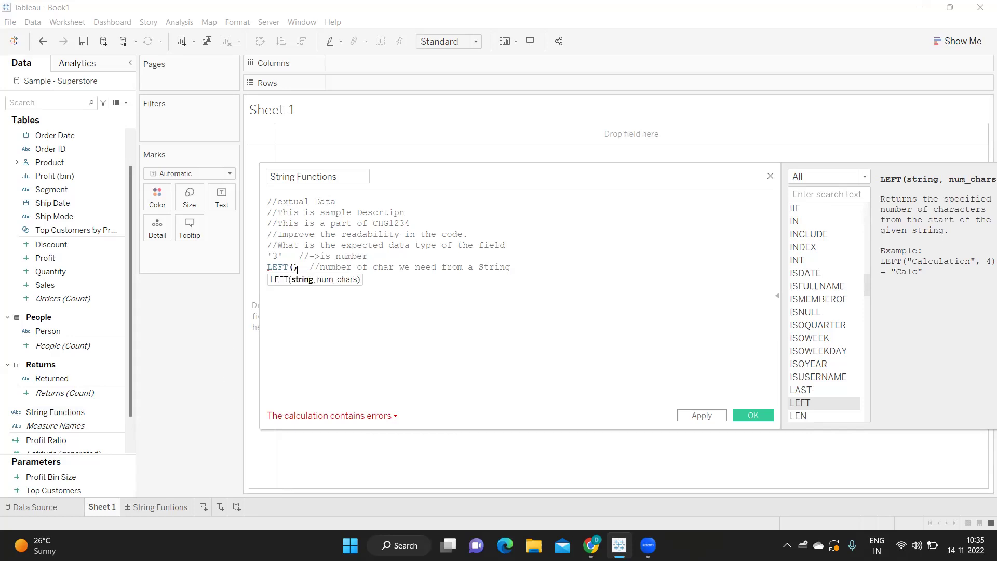
pyautogui.write("'Tablea")
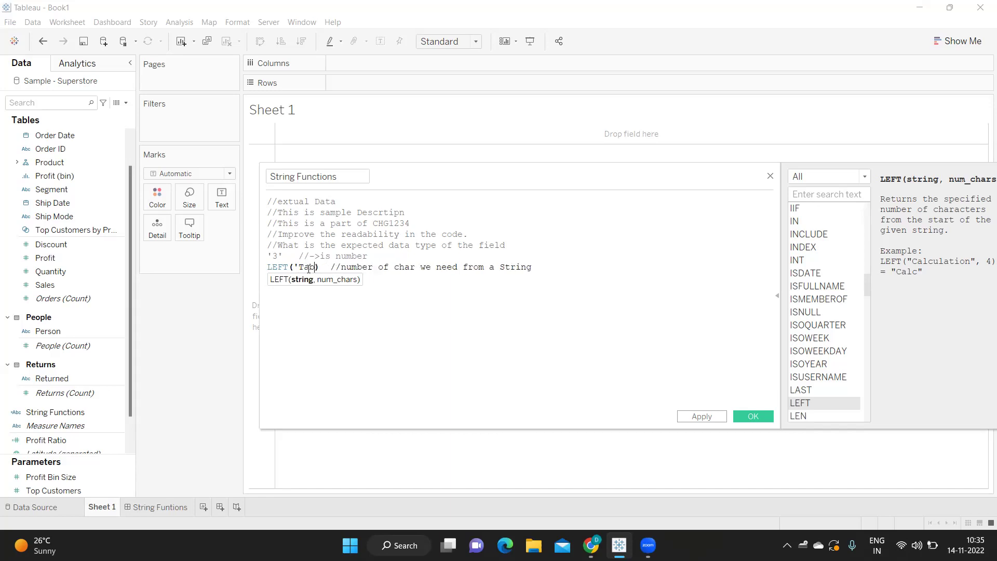
pyautogui.write("u'")
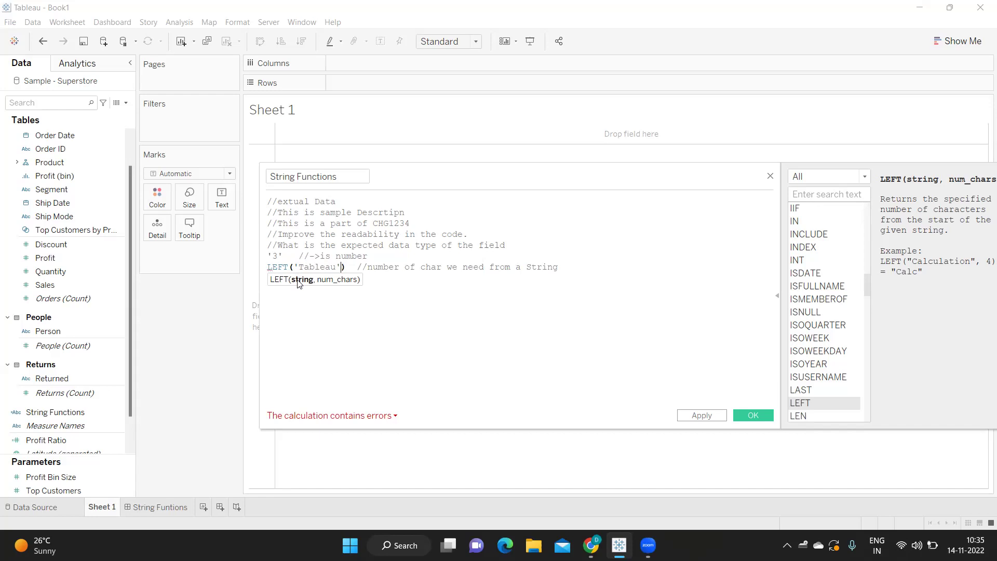
pyautogui.write(',')
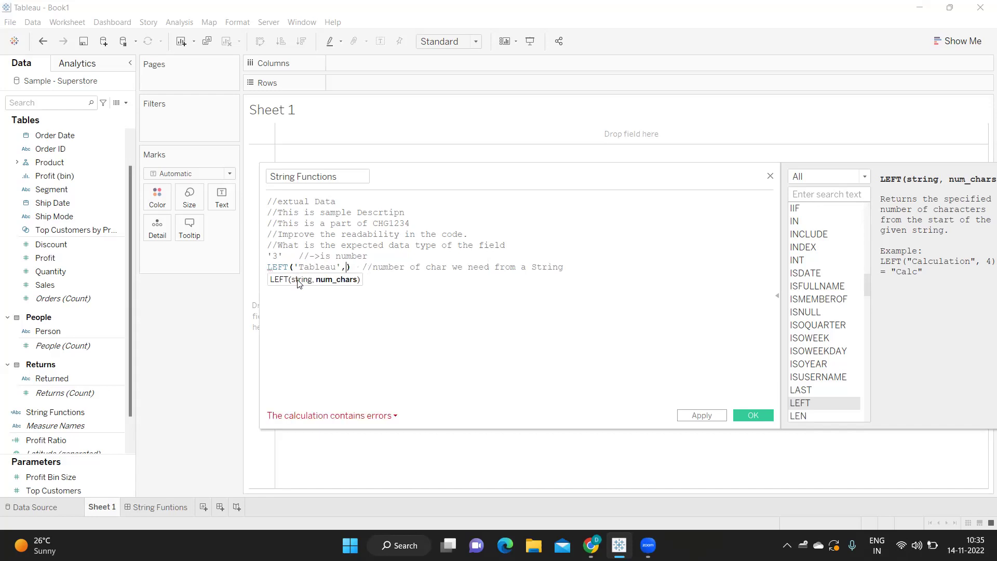
pyautogui.write('4')
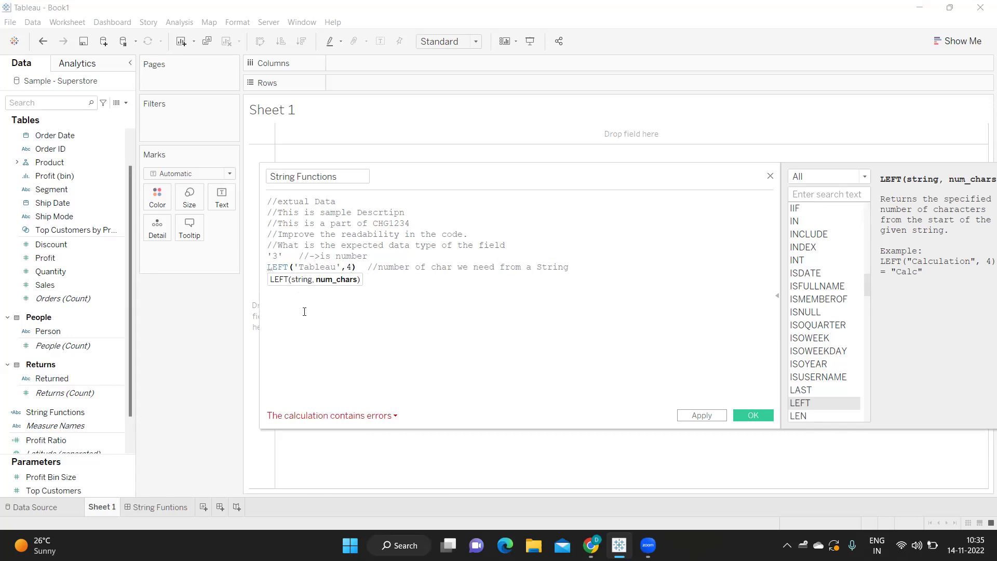
# Step: Comment out the '3' line with // and apply the calculation
pyautogui.click(268, 256)
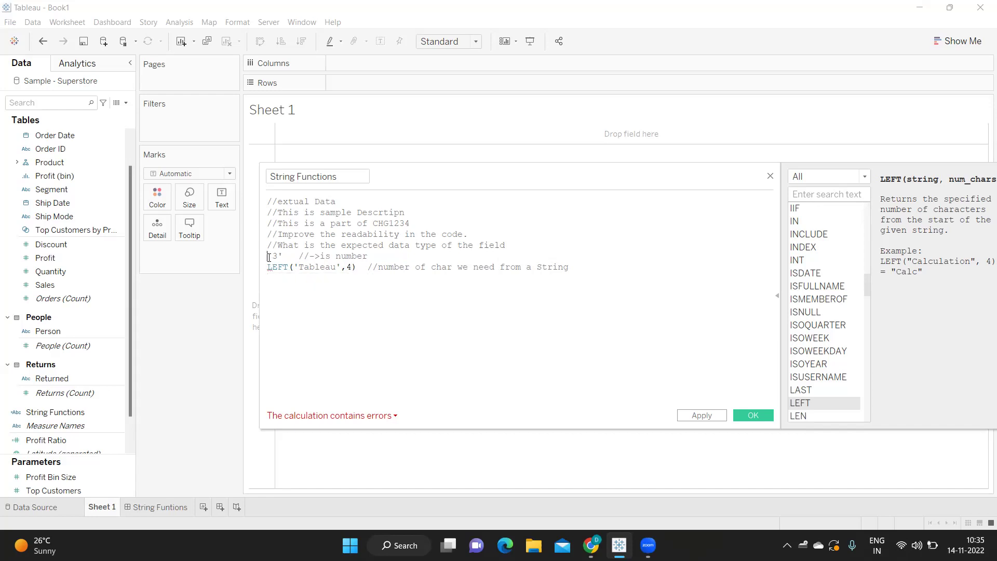
pyautogui.write('//')
pyautogui.doubleClick(277, 268)
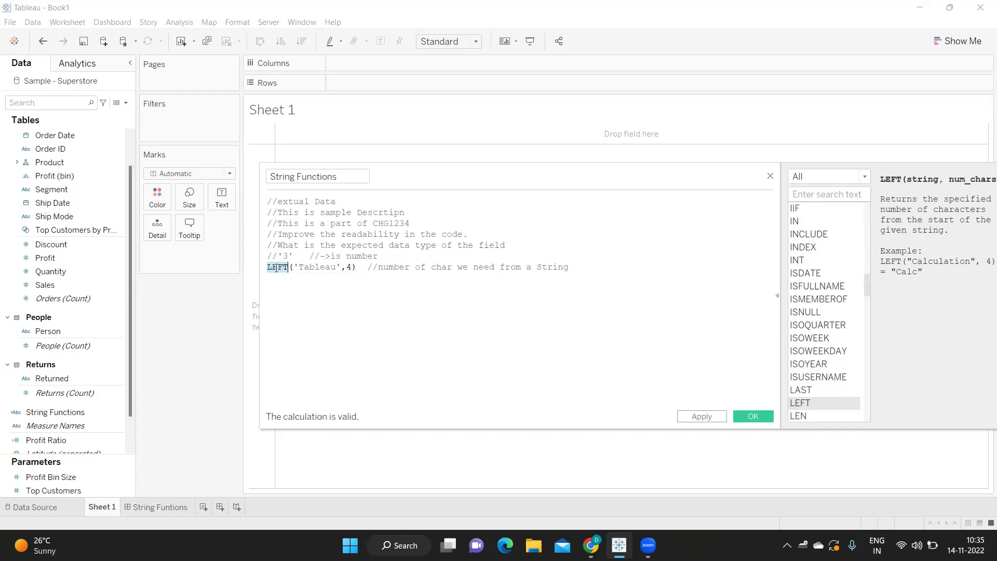
pyautogui.doubleClick(308, 268)
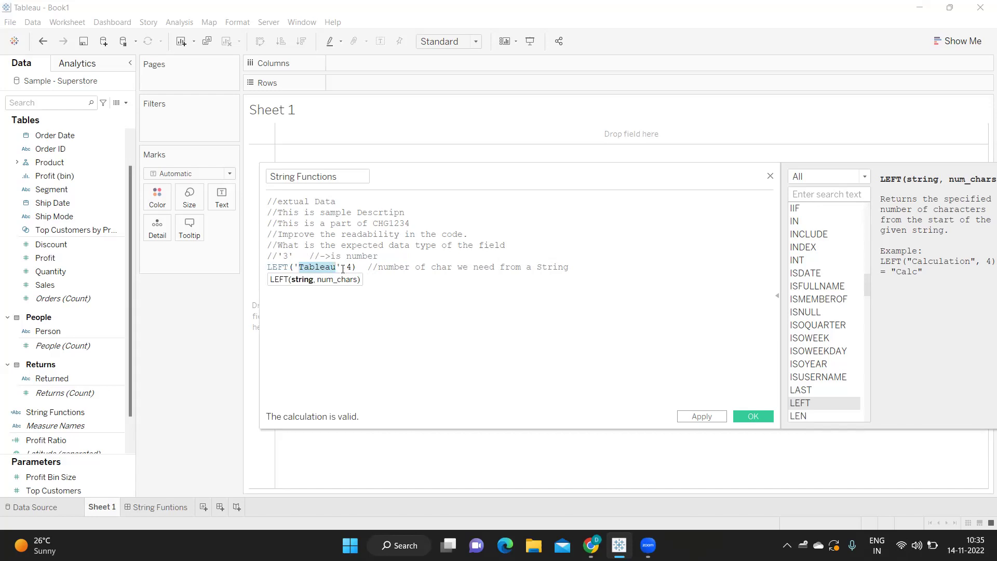
pyautogui.moveTo(346, 269); pyautogui.dragTo(358, 269)
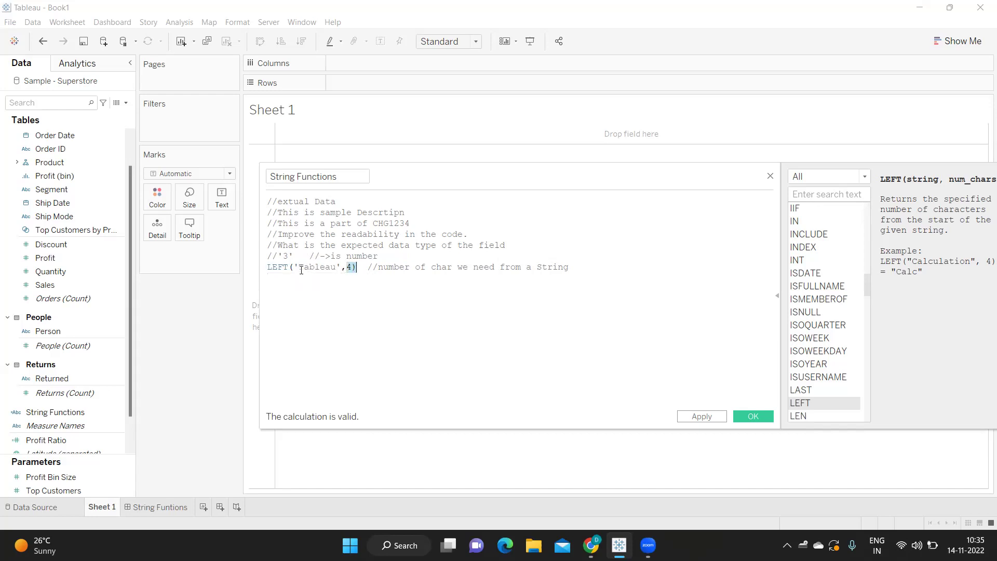
pyautogui.moveTo(294, 268); pyautogui.dragTo(320, 268)
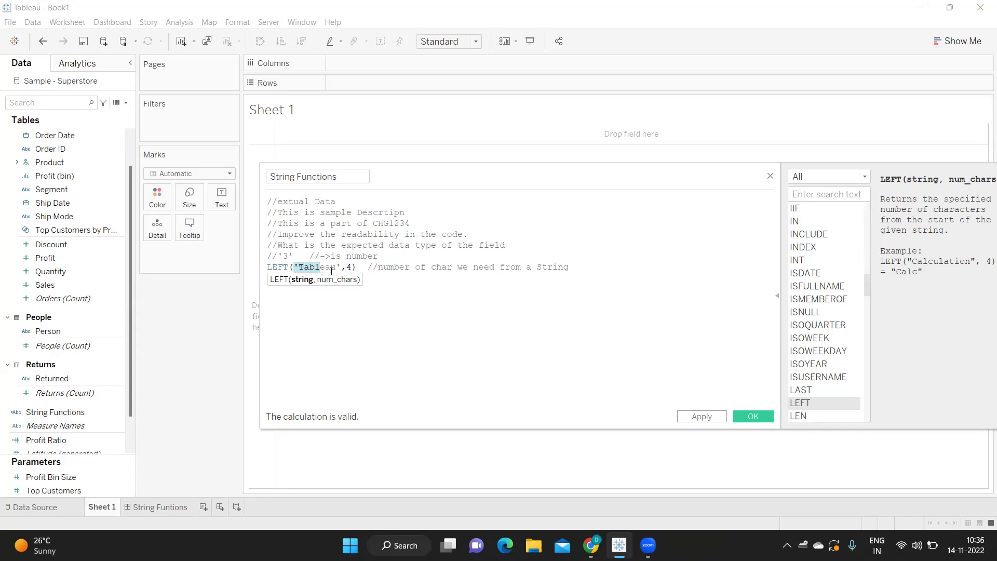
pyautogui.click(687, 418)
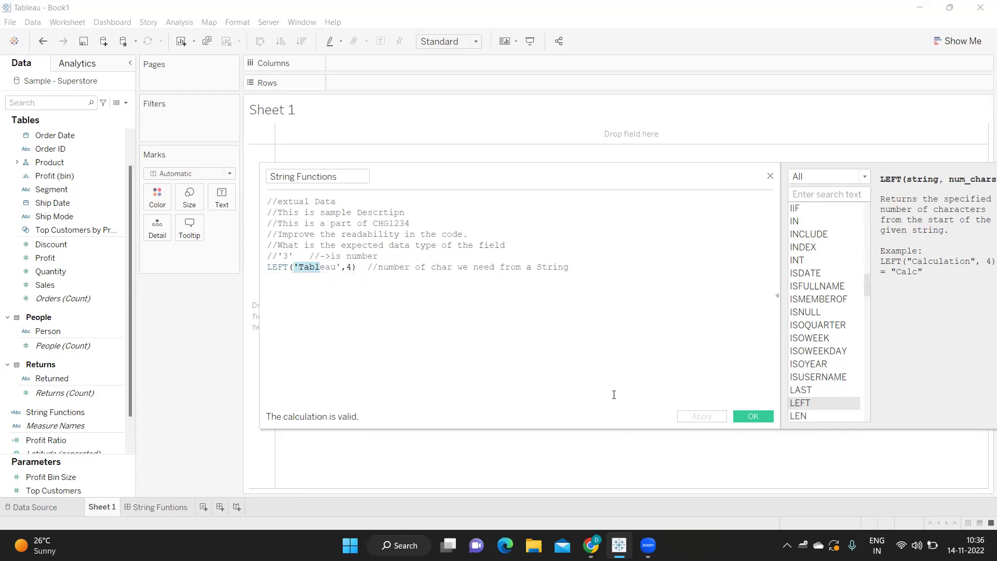
# Step: Place the String Functions field on the sheet as text and move the calculation editor clear of the results
pyautogui.click(74, 108)
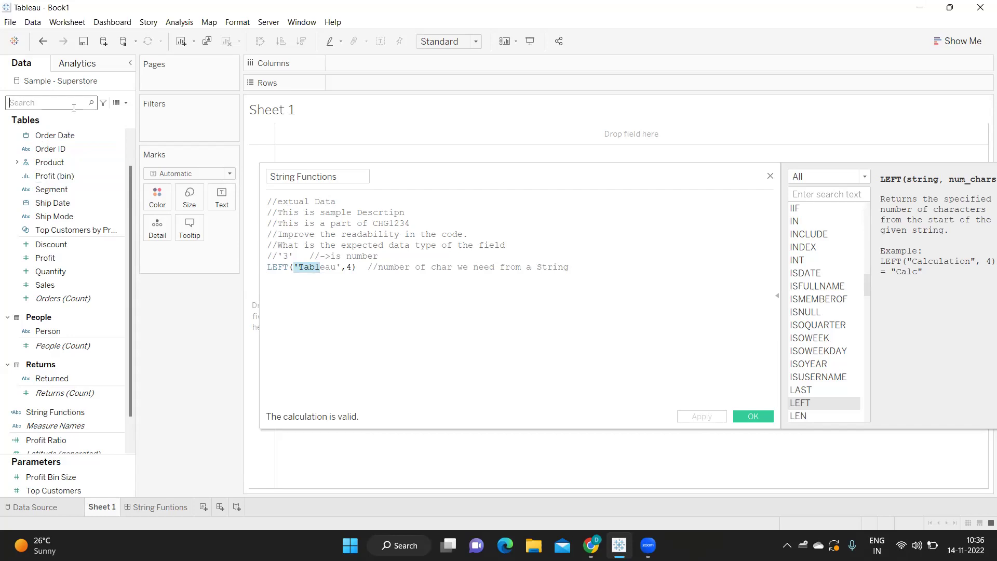
pyautogui.moveTo(54, 414); pyautogui.dragTo(223, 203)
pyautogui.moveTo(418, 183); pyautogui.dragTo(593, 151)
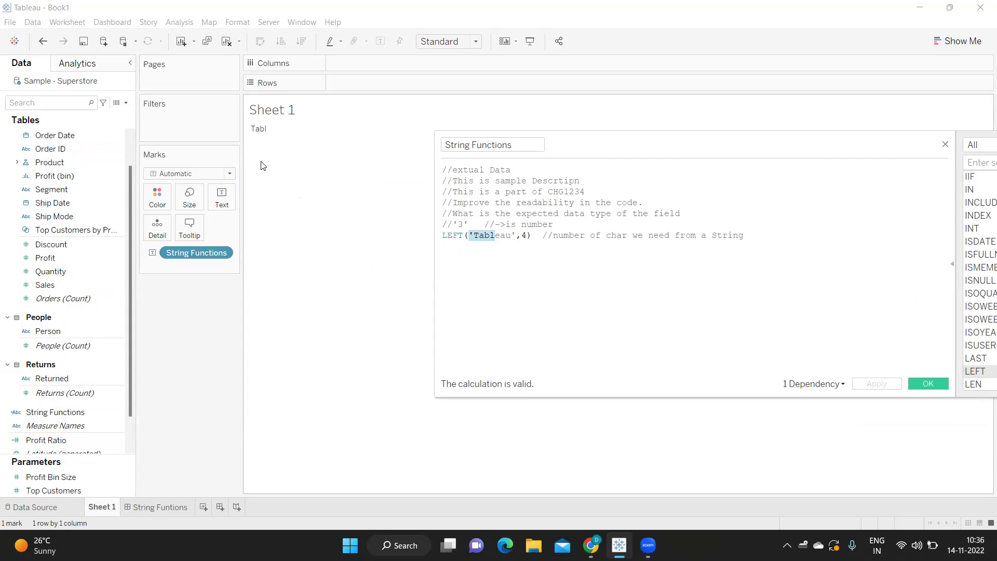
# Step: Search the data fields for "ca" and place Category on Rows
pyautogui.click(53, 102)
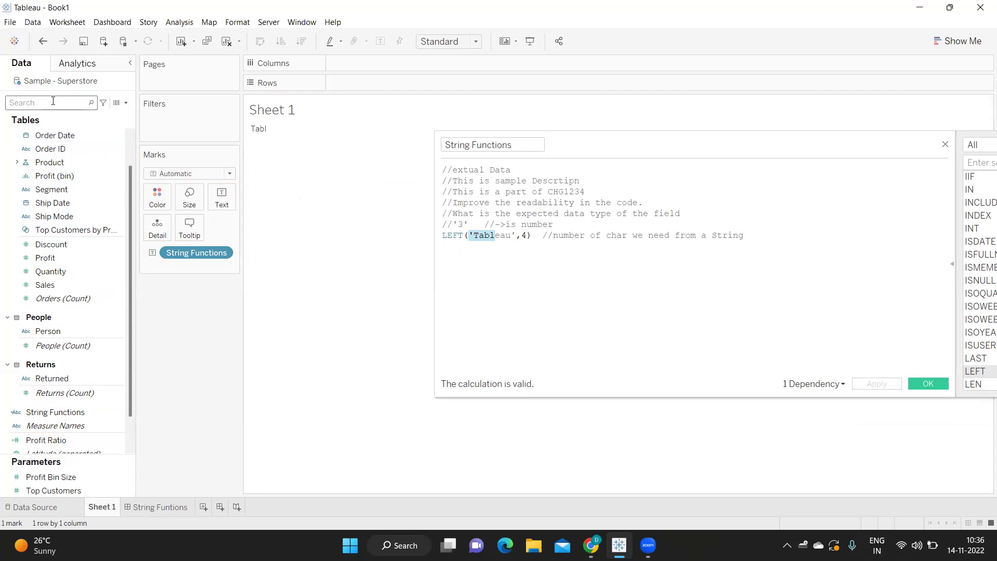
pyautogui.write('ca')
pyautogui.click(62, 176)
pyautogui.moveTo(86, 164); pyautogui.dragTo(267, 464)
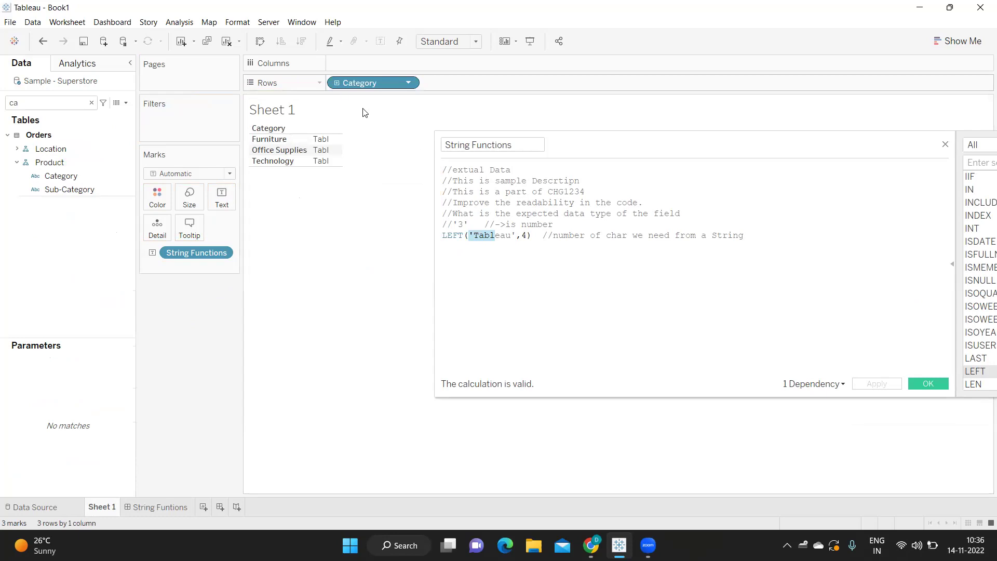
pyautogui.moveTo(444, 234); pyautogui.dragTo(532, 236)
pyautogui.moveTo(413, 217); pyautogui.dragTo(490, 238)
pyautogui.doubleClick(490, 237)
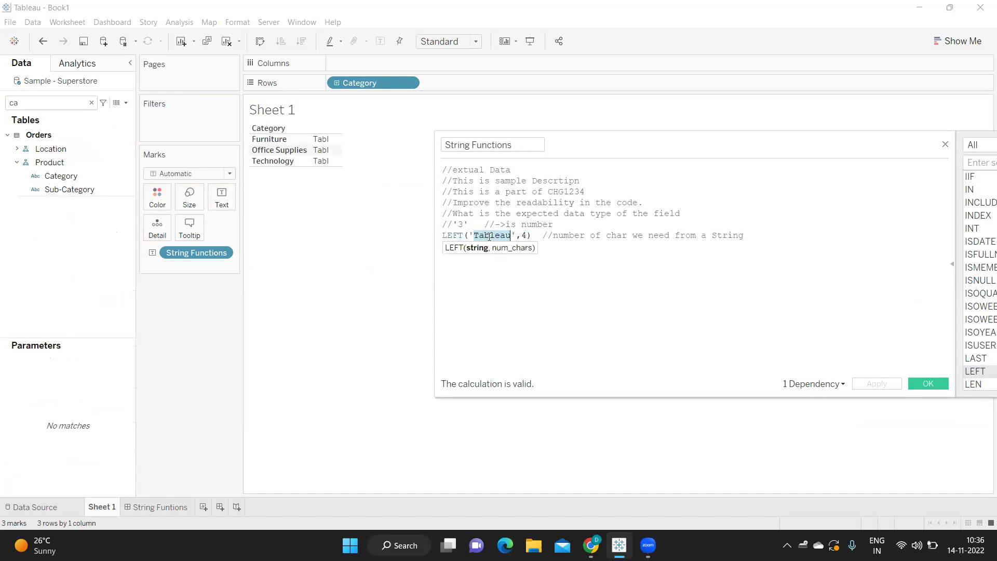
pyautogui.click(521, 236)
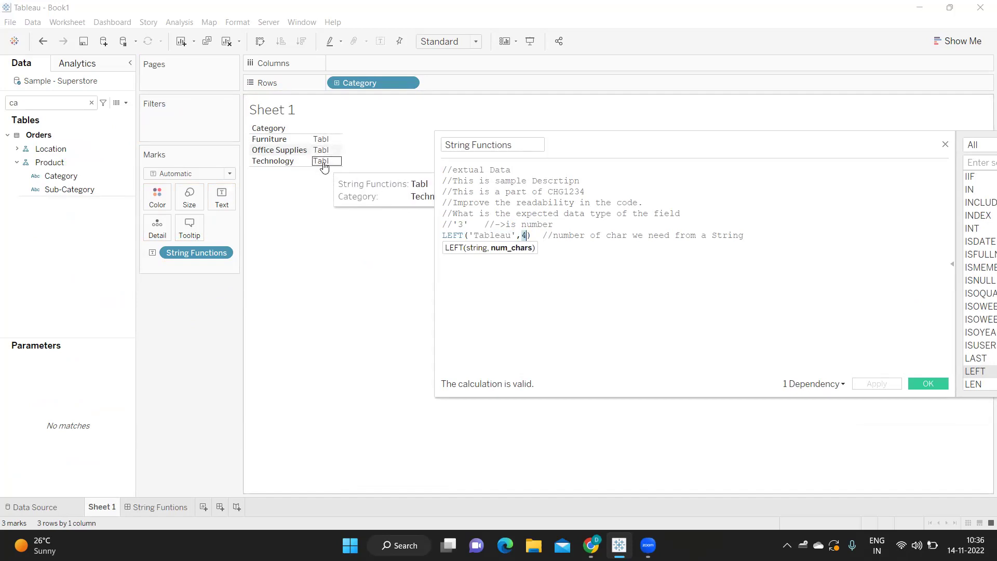
pyautogui.doubleClick(524, 236)
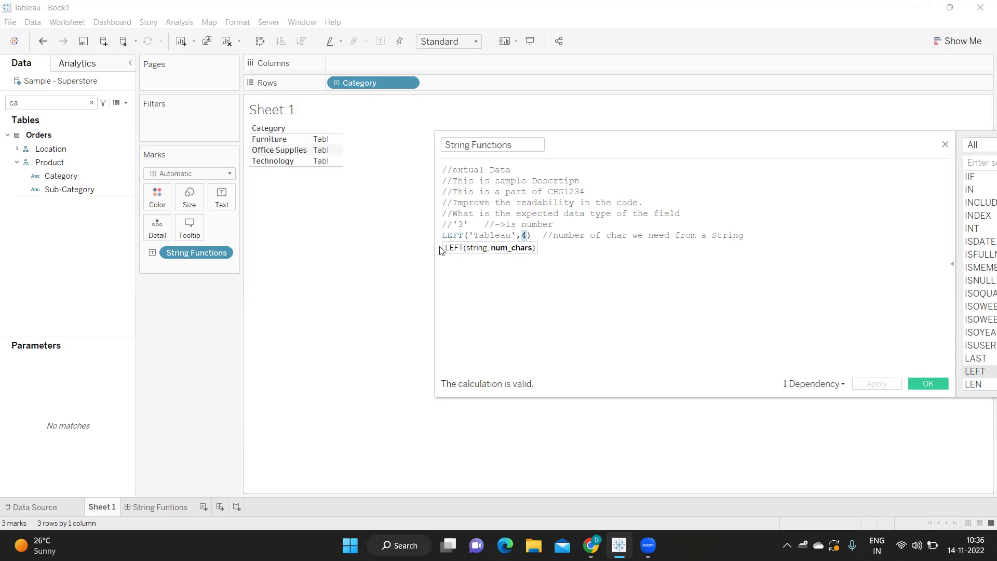
# Step: Add the function LEFT([Category],4) on a new line below the LEFT('Tableau',4) line
pyautogui.click(786, 239)
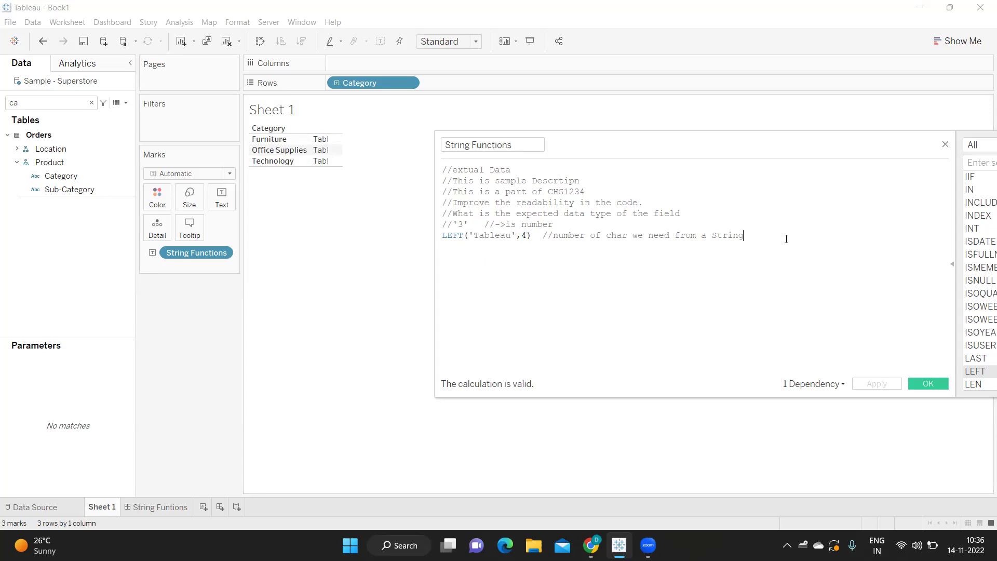
pyautogui.press('Return')
pyautogui.write('LEFT')
pyautogui.press('Return')
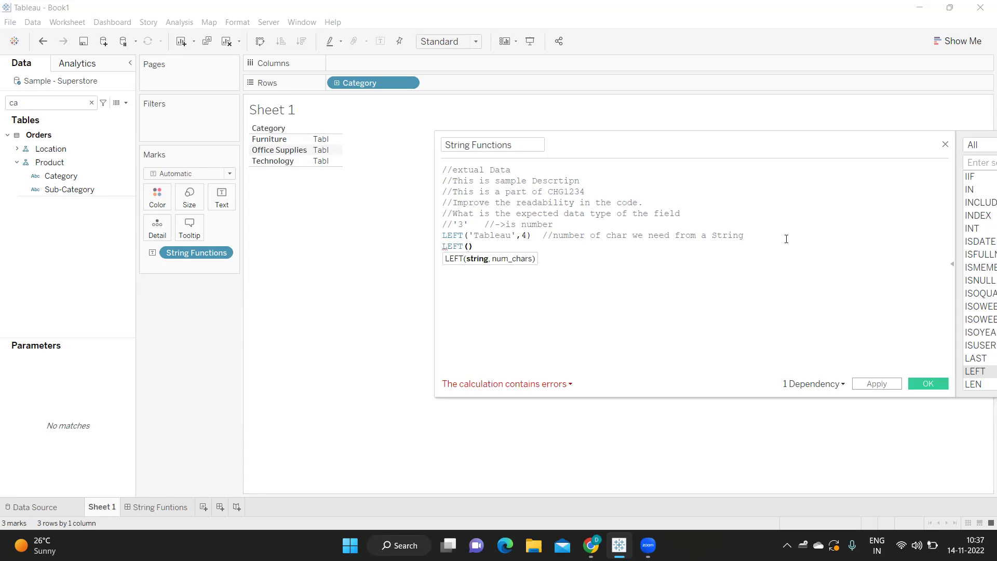
pyautogui.write('CA')
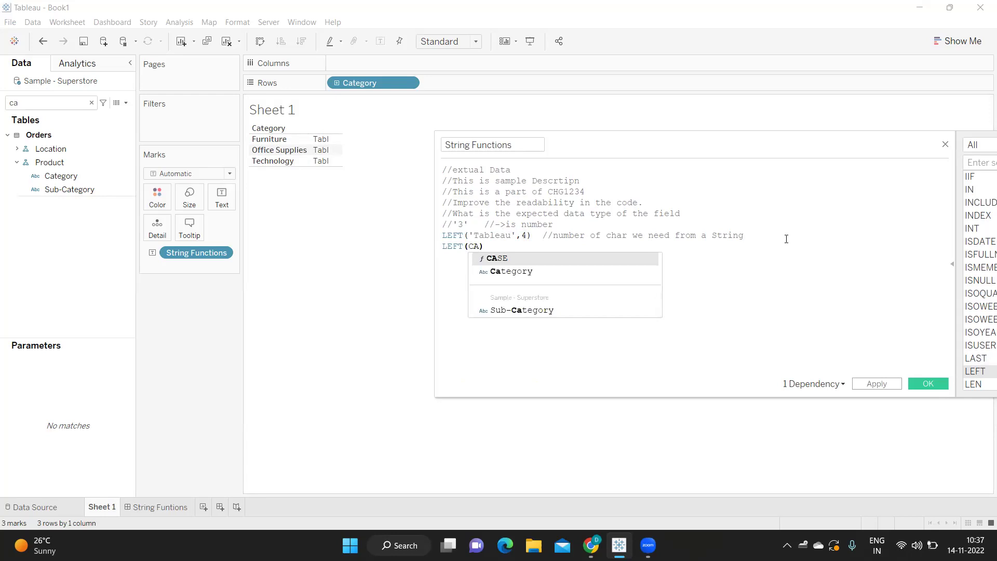
pyautogui.press('Down')
pyautogui.press('Return')
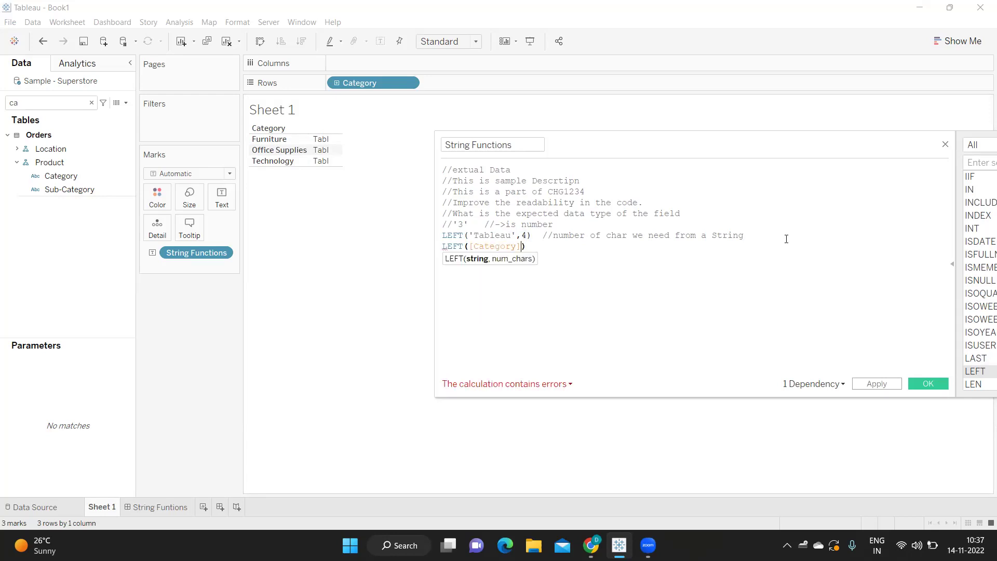
pyautogui.write(',4')
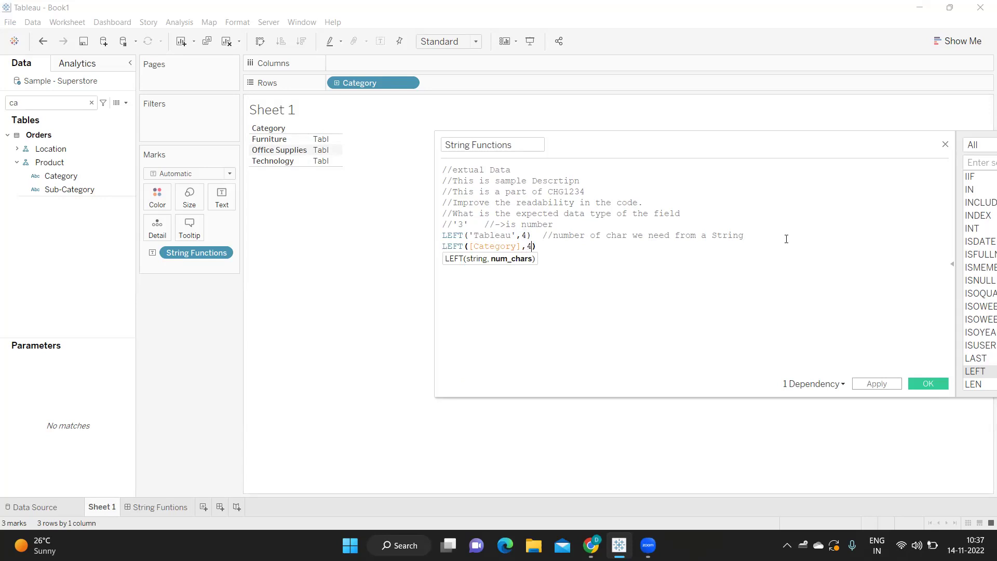
# Step: Comment out the LEFT('Tableau',4) line with //
pyautogui.click(443, 237)
pyautogui.write('//')
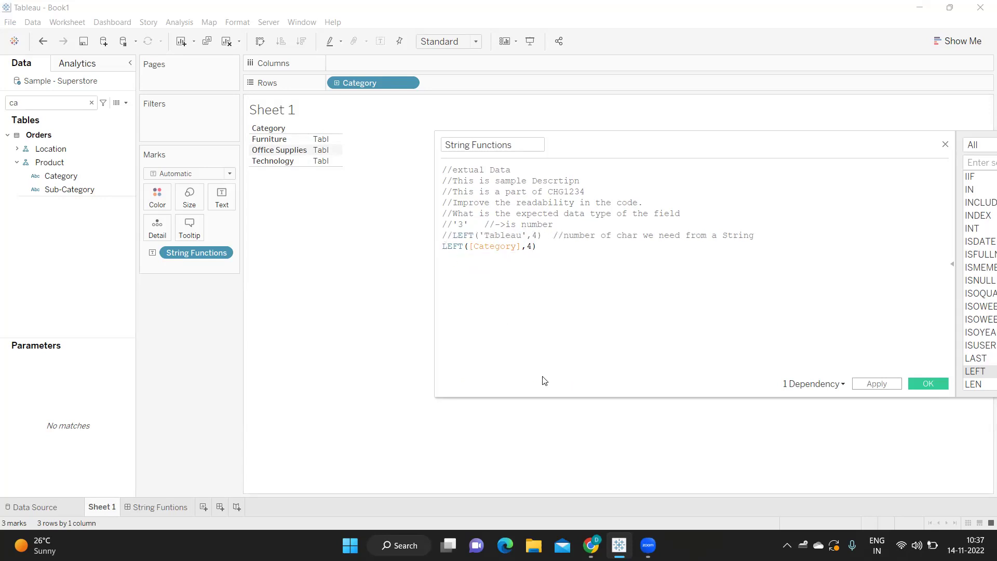
pyautogui.doubleClick(482, 236)
pyautogui.moveTo(522, 246); pyautogui.dragTo(468, 247)
pyautogui.click(492, 282)
pyautogui.moveTo(527, 237); pyautogui.dragTo(478, 239)
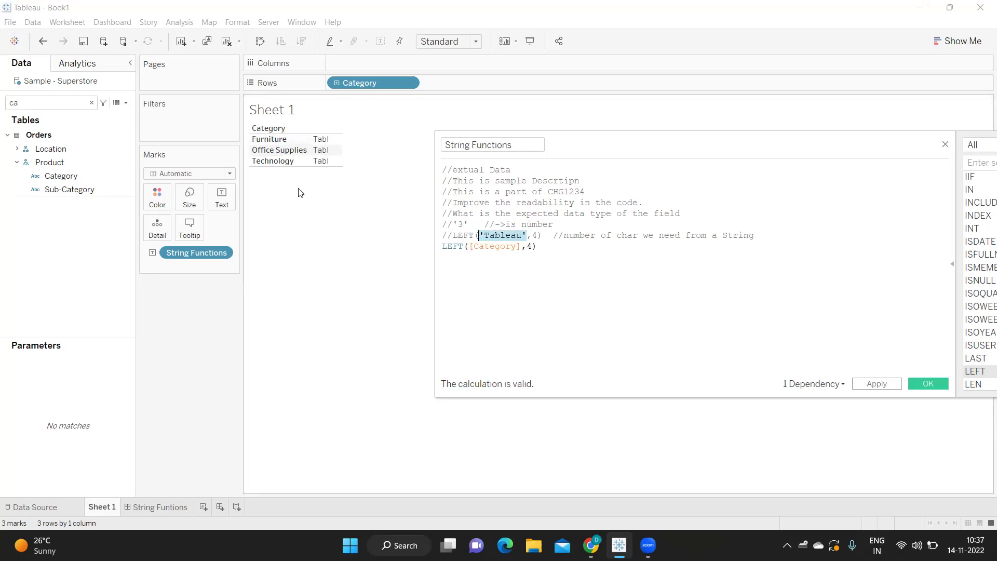
pyautogui.click(525, 246)
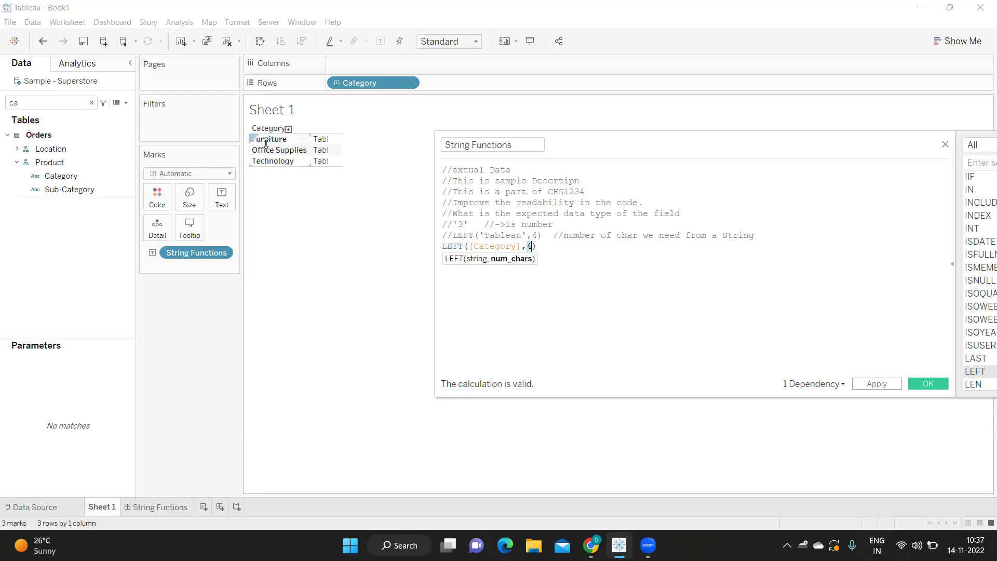
# Step: Apply the calculation and start a new line below LEFT([Category],4)
pyautogui.moveTo(327, 142)
pyautogui.click(878, 383)
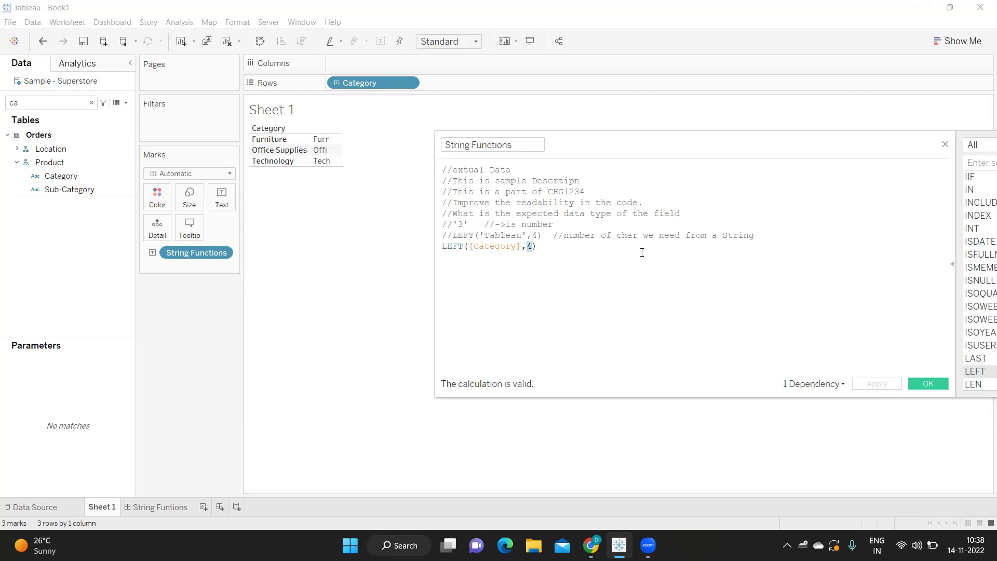
pyautogui.click(568, 247)
pyautogui.press('Return')
# Step: Replace Category with Order ID on Rows and remove String Functions from the Marks card
pyautogui.moveTo(351, 83); pyautogui.dragTo(345, 191)
pyautogui.click(91, 102)
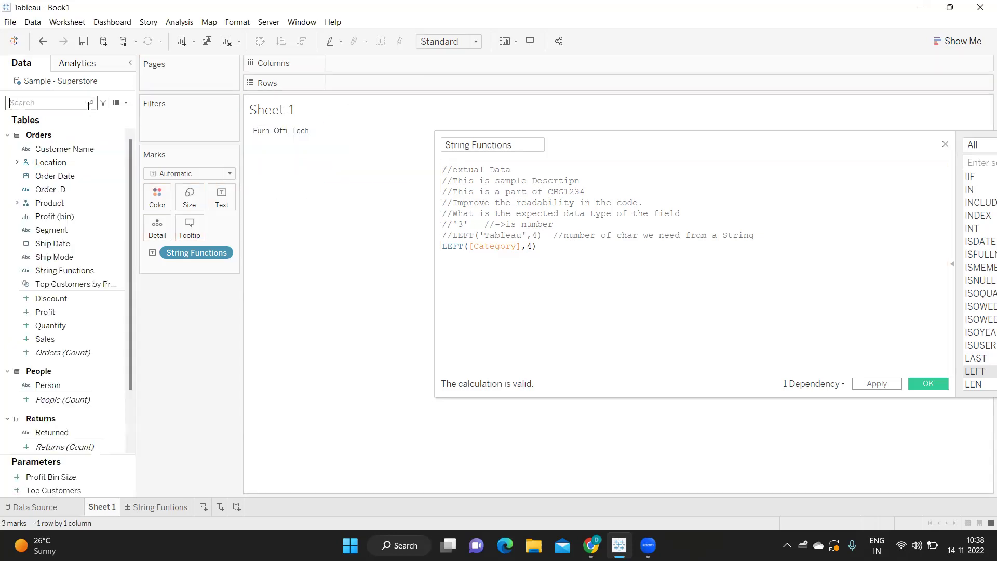
pyautogui.write('OR')
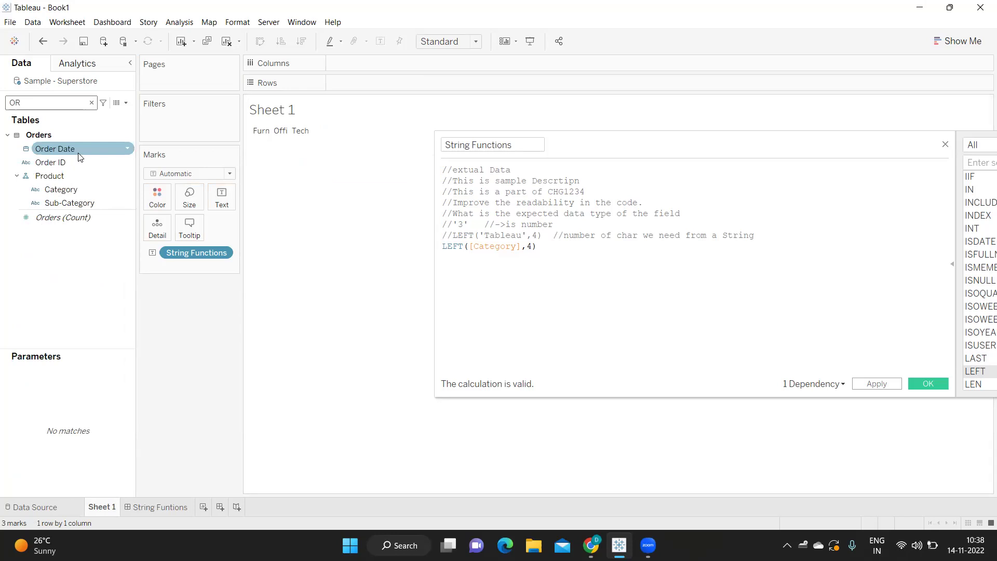
pyautogui.moveTo(72, 162); pyautogui.dragTo(447, 83)
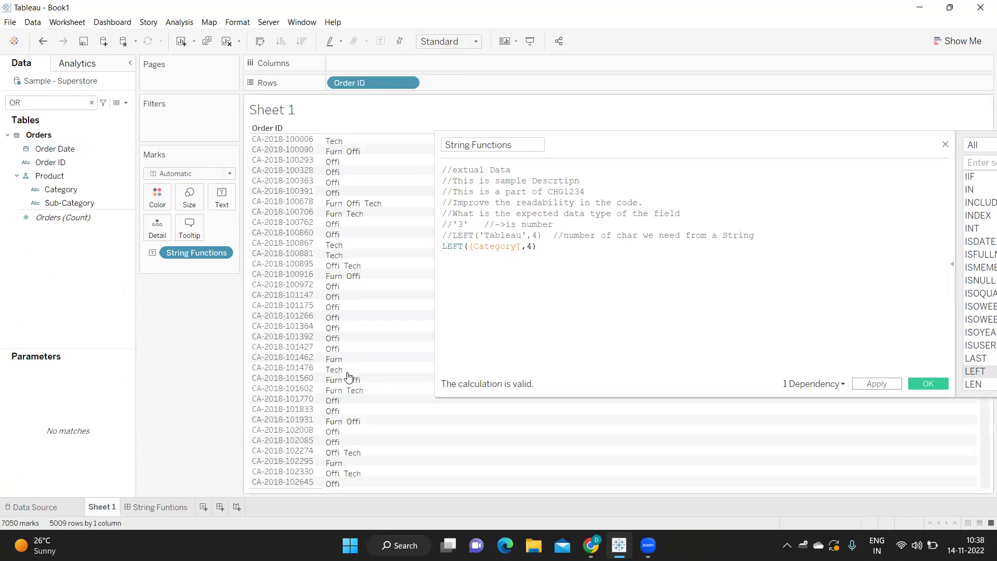
pyautogui.moveTo(187, 252); pyautogui.dragTo(253, 146)
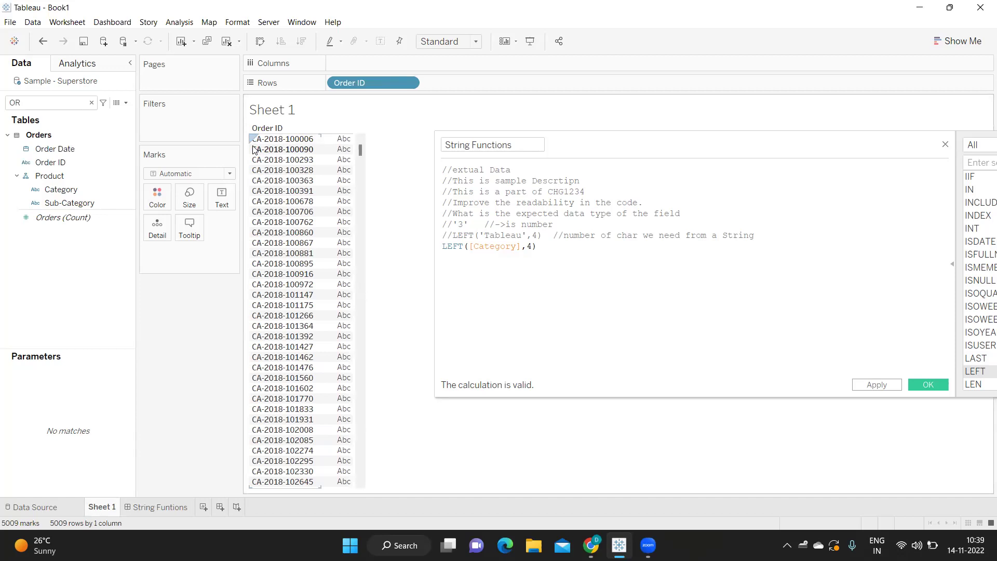
# Step: Add the comments "//Find our the distinct country code/" and "//Display Country codes in a sepearate column" on two lines below the LEFT function
pyautogui.click(455, 274)
pyautogui.write('//fIND OUR')
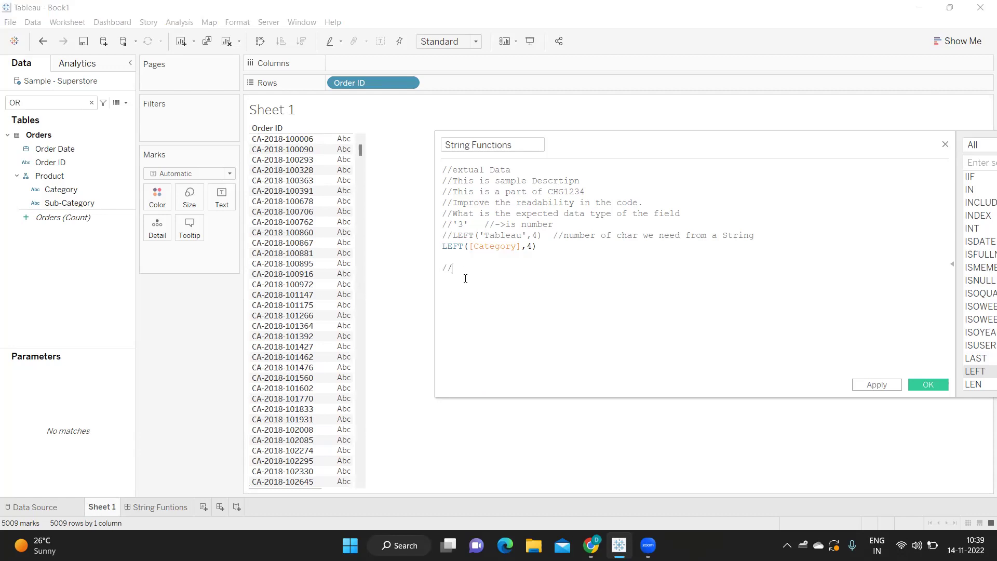
pyautogui.press('BackSpace')
pyautogui.press('BackSpace')
pyautogui.press('BackSpace')
pyautogui.press('BackSpace')
pyautogui.press('BackSpace')
pyautogui.press('BackSpace')
pyautogui.press('BackSpace')
pyautogui.press('BackSpace')
pyautogui.press('BackSpace')
pyautogui.write('Find our the distinct country code/ /')
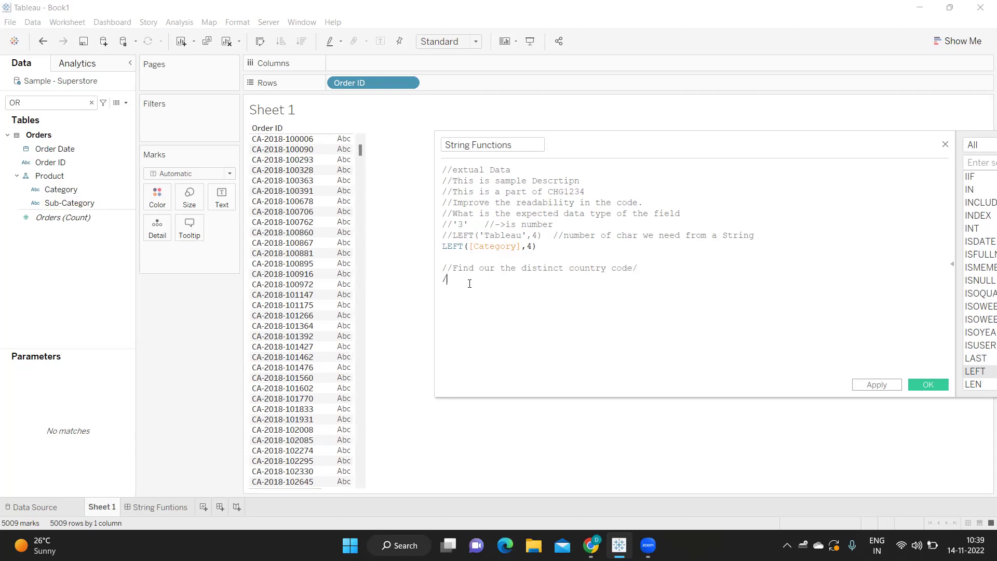
pyautogui.write('/Display Country codes in a sepearate co')
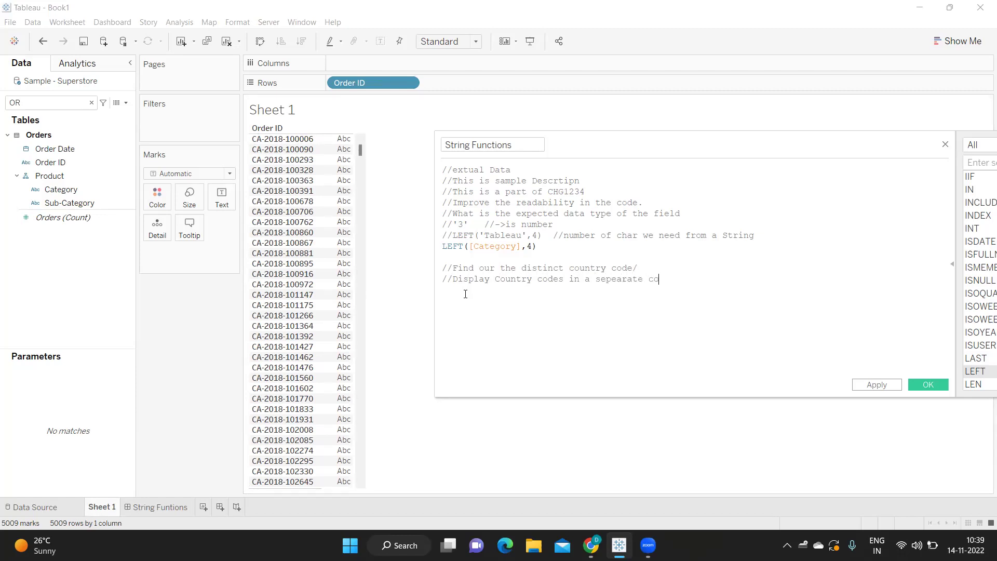
pyautogui.write('lumn')
# Step: Change the LEFT function's arguments to [Order ID] and 2 characters, and apply the calculation
pyautogui.click(498, 246)
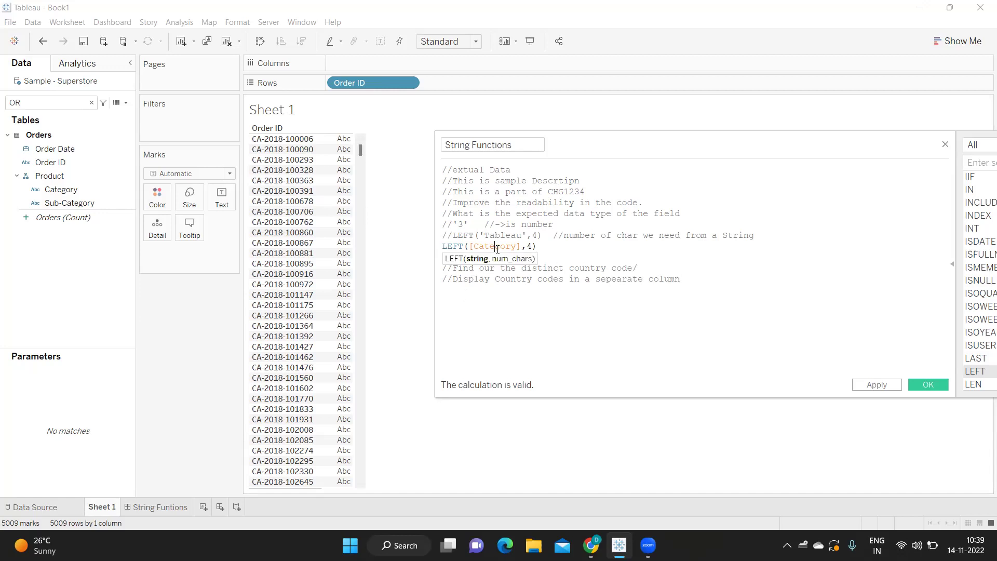
pyautogui.doubleClick(498, 246)
pyautogui.write('or')
pyautogui.press('Down')
pyautogui.press('Down')
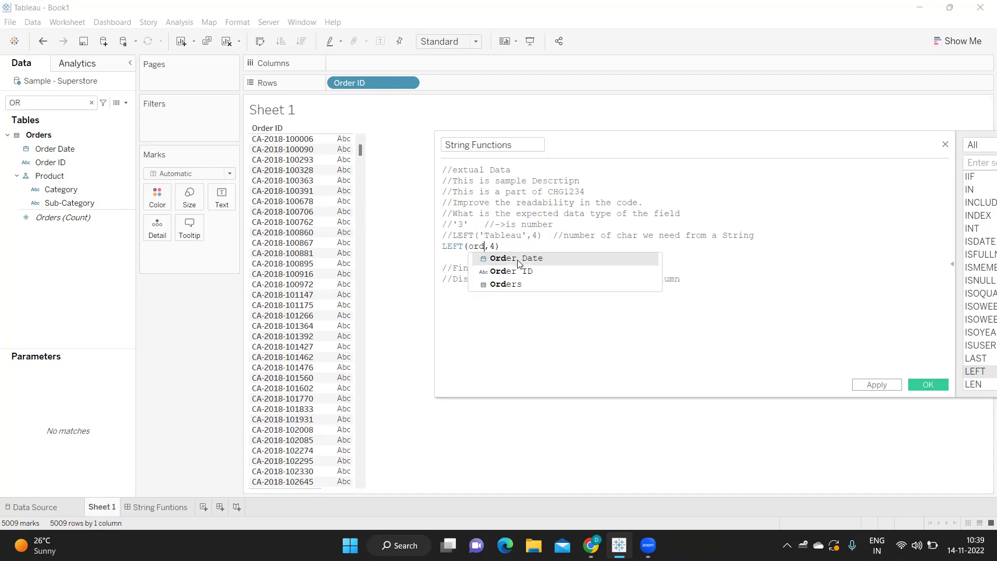
pyautogui.press('Return')
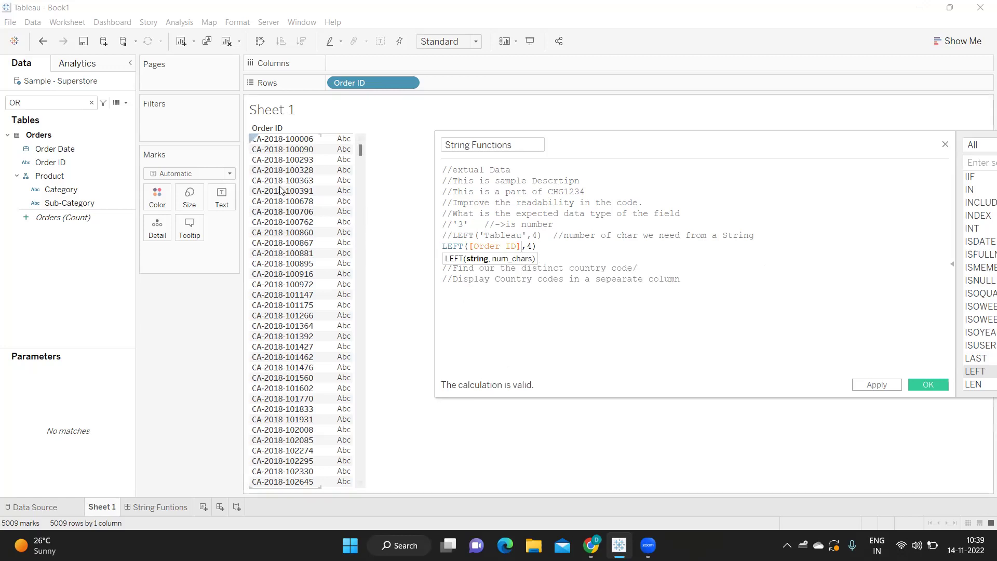
pyautogui.moveTo(525, 248); pyautogui.dragTo(536, 247)
pyautogui.write('2)')
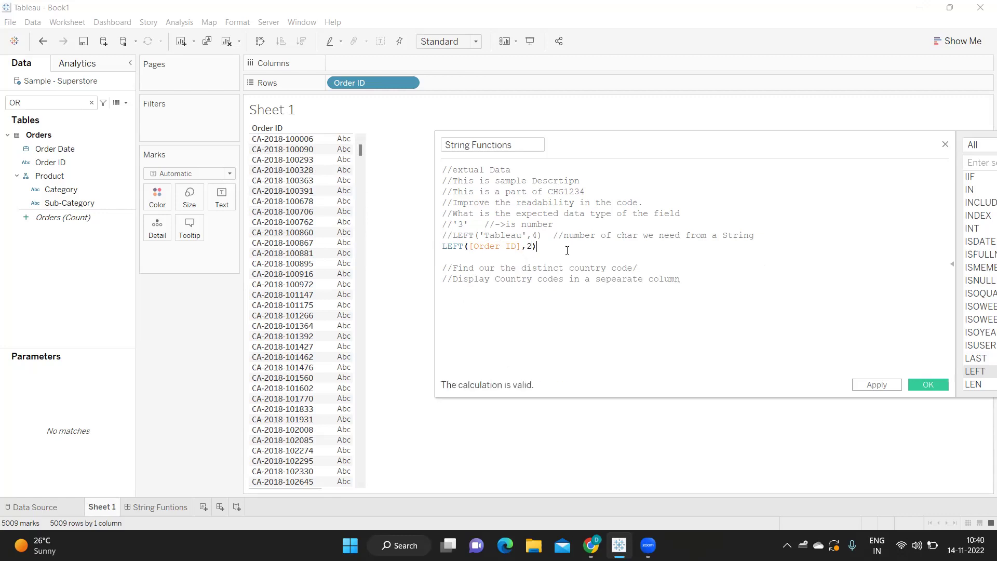
pyautogui.click(863, 384)
# Step: Search the data fields for "st" and place String Functions on the Marks card as text beside the order IDs
pyautogui.click(32, 100)
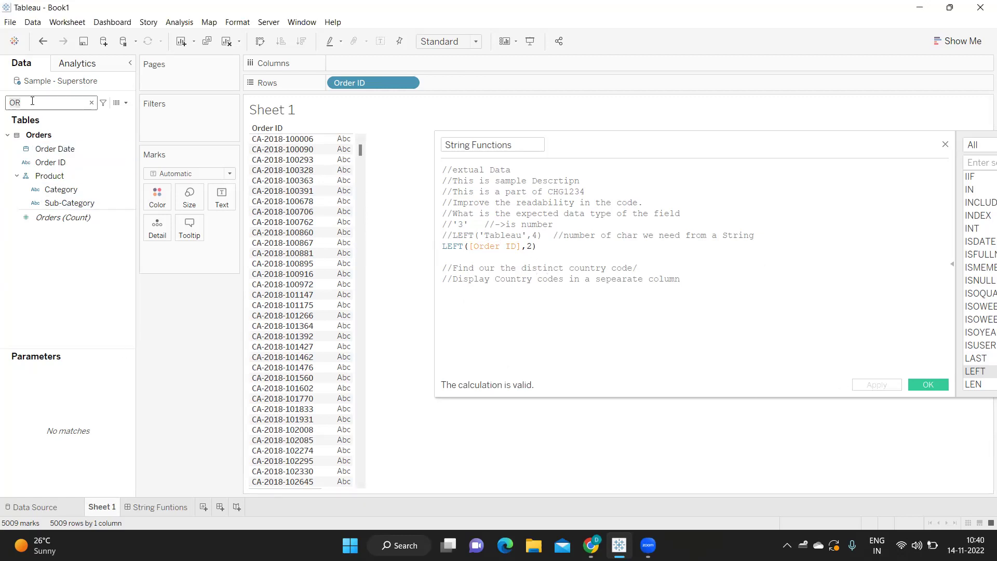
pyautogui.press('BackSpace')
pyautogui.press('BackSpace')
pyautogui.write('st')
pyautogui.moveTo(58, 202); pyautogui.dragTo(209, 201)
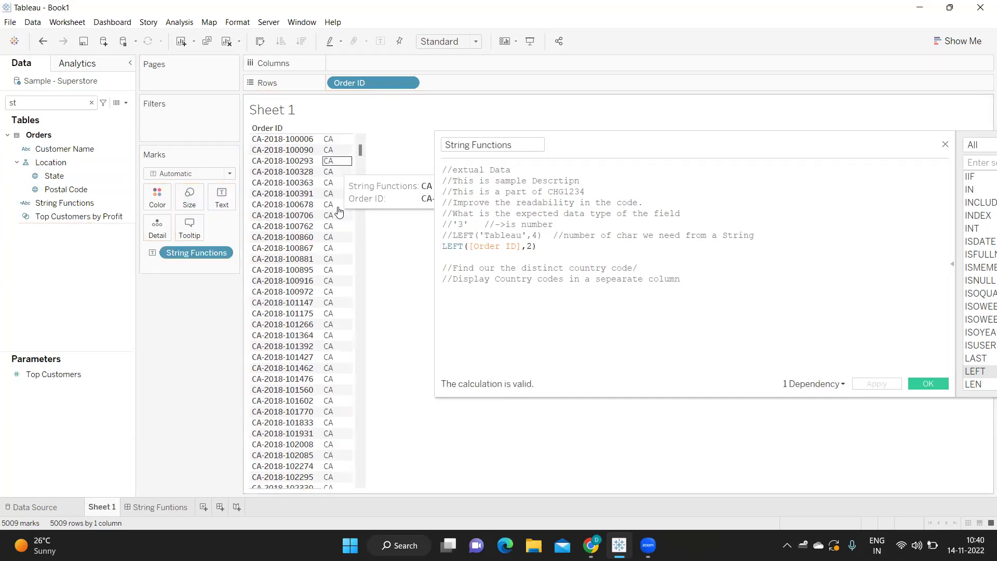
# Step: Remove Order ID from Rows so the sheet lists only the distinct country codes from String Functions
pyautogui.scroll(-2, 329, 306)
pyautogui.scroll(1, 329, 307)
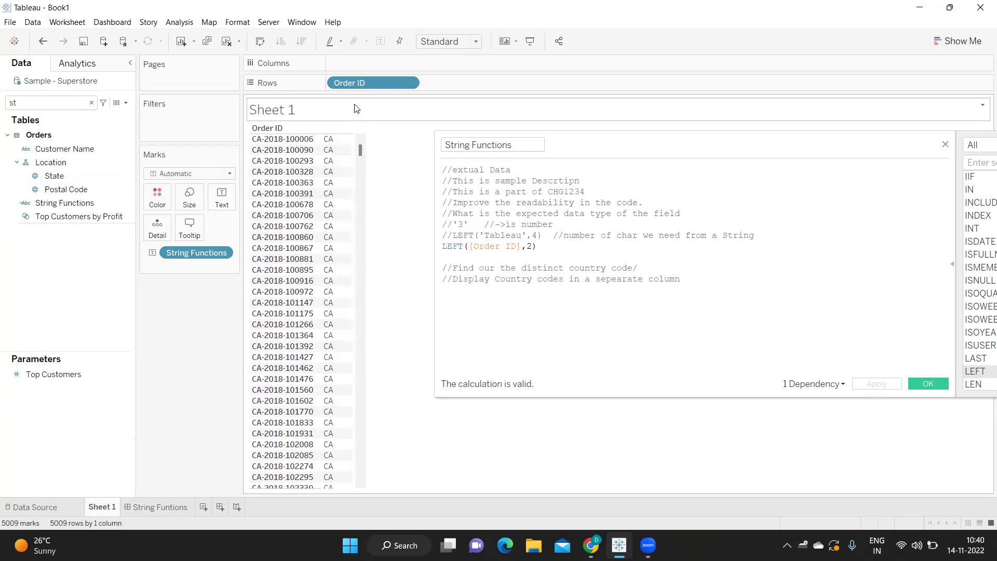
pyautogui.moveTo(364, 83); pyautogui.dragTo(186, 358)
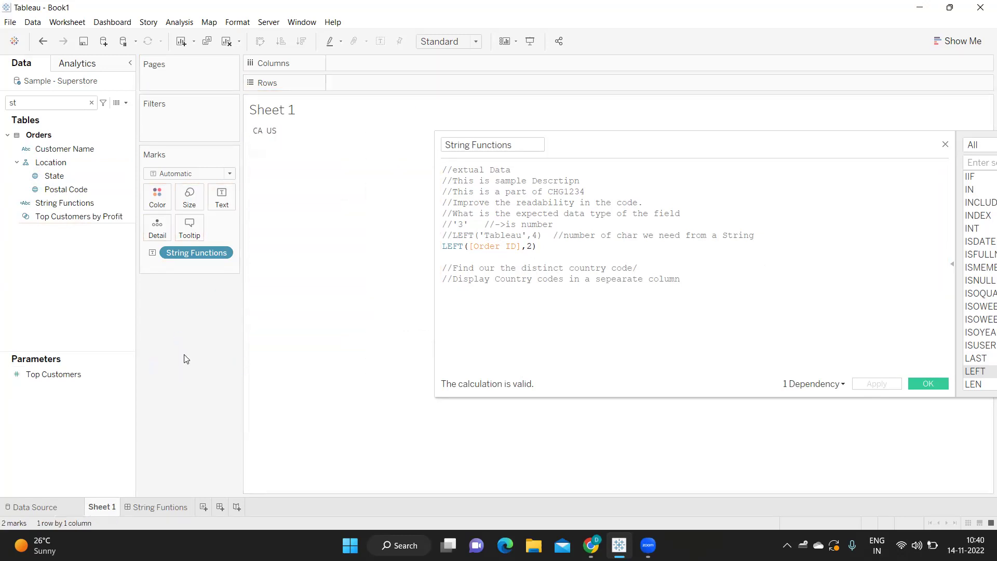
pyautogui.moveTo(259, 133)
pyautogui.moveTo(550, 246); pyautogui.dragTo(419, 245)
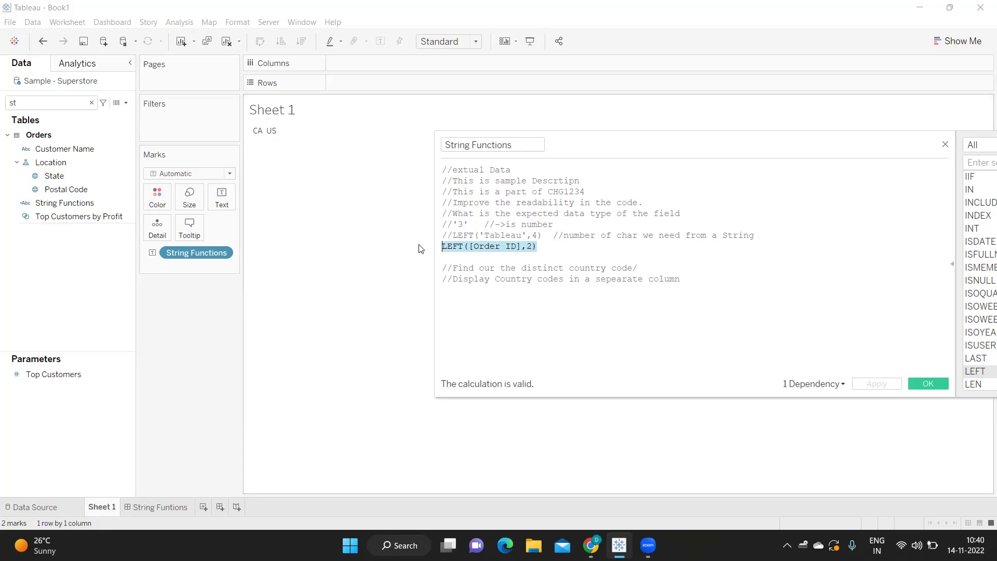
# Step: Search the data fields for "or" and place Order ID back on Rows with all members added
pyautogui.click(36, 107)
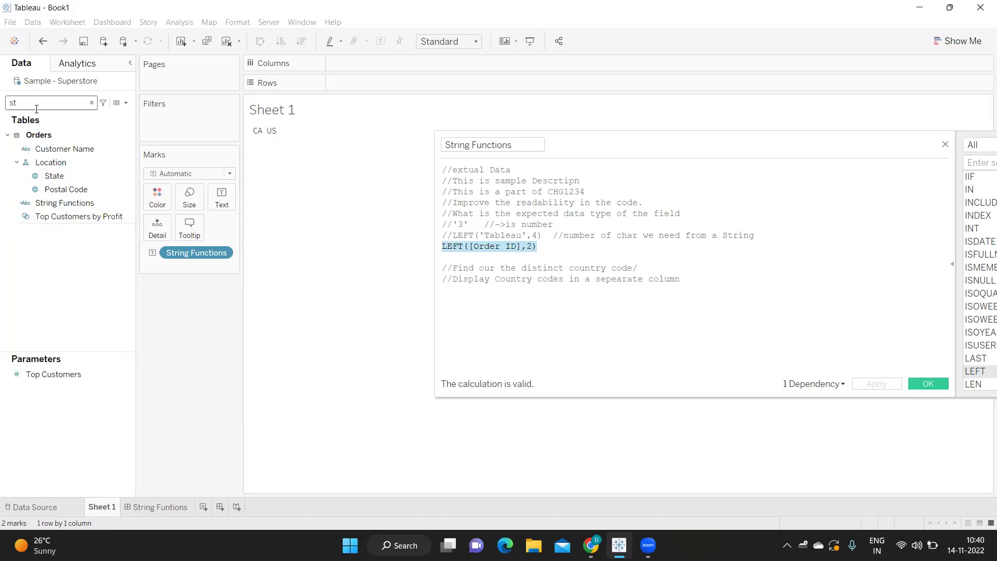
pyautogui.press('BackSpace')
pyautogui.press('BackSpace')
pyautogui.write('or')
pyautogui.moveTo(50, 160); pyautogui.dragTo(284, 81)
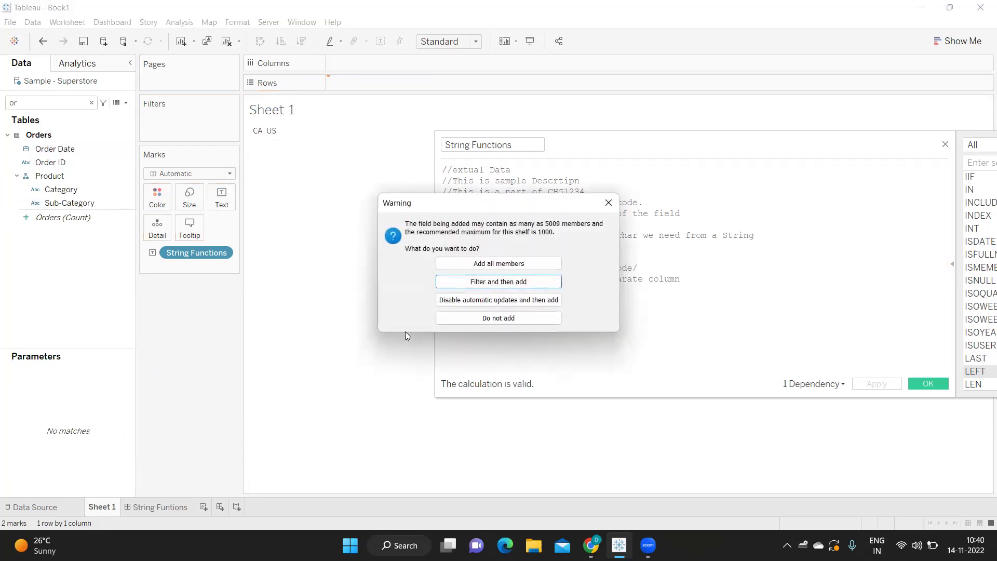
pyautogui.click(499, 263)
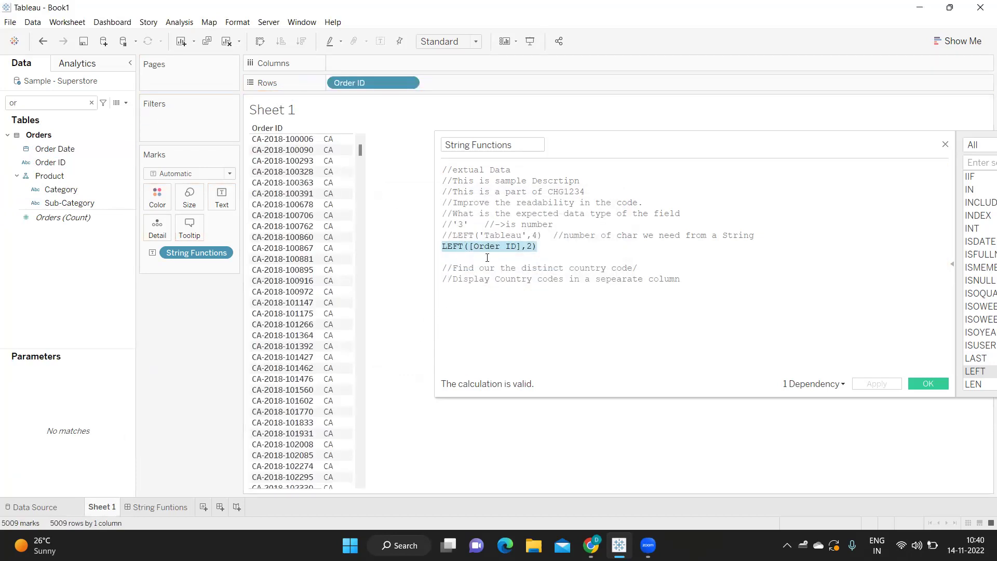
# Step: Try the LEFT function with 3 and with 0 characters, applying the calculation for each value
pyautogui.click(453, 247)
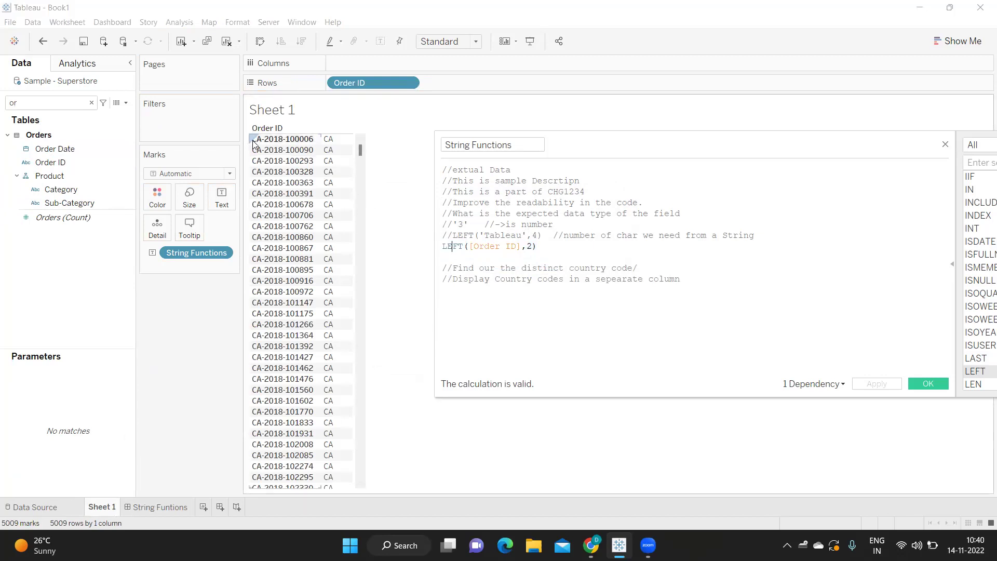
pyautogui.doubleClick(529, 247)
pyautogui.write('3')
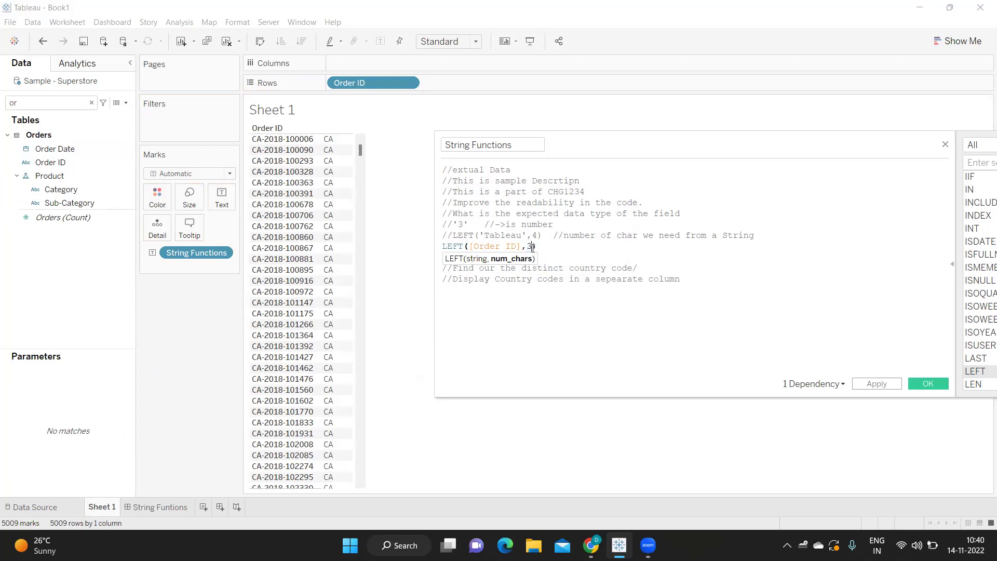
pyautogui.click(877, 383)
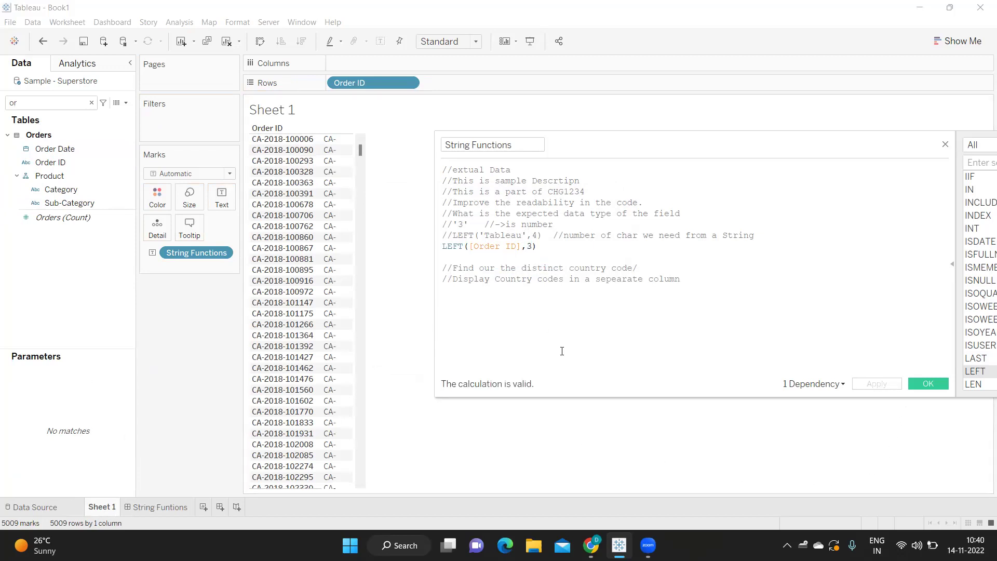
pyautogui.click(528, 247)
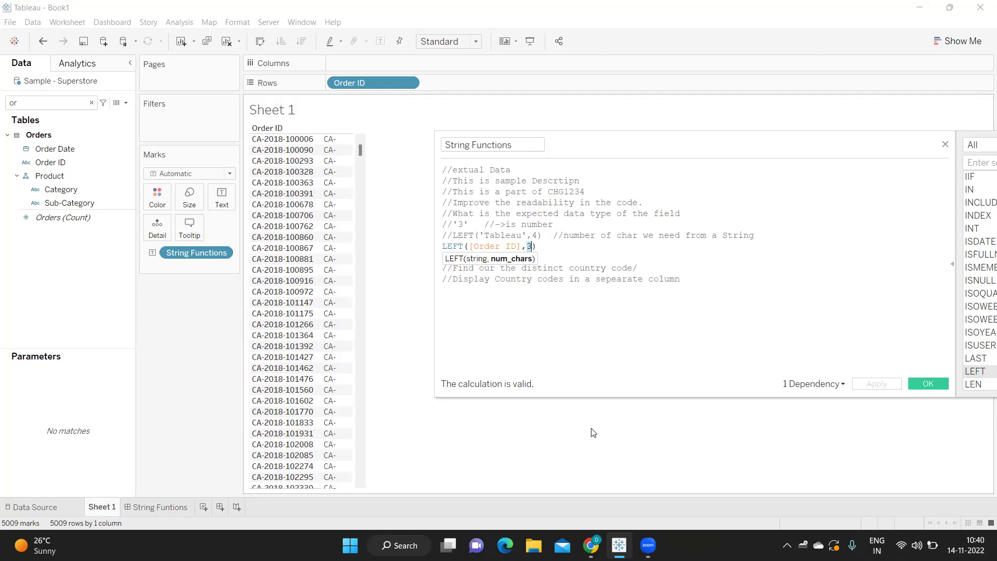
pyautogui.write('0')
pyautogui.click(876, 384)
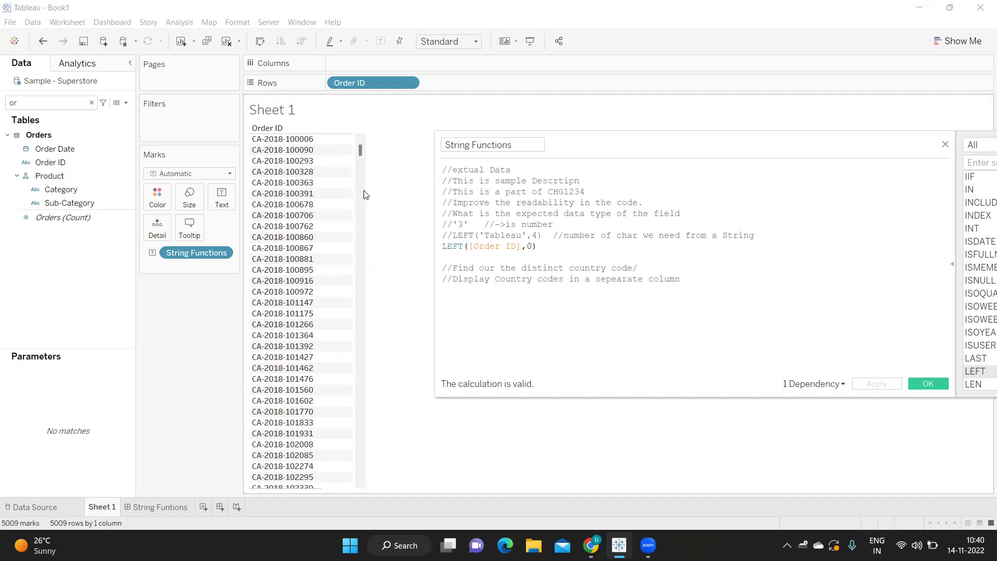
# Step: Set the LEFT function's number of characters to -5 and apply the calculation
pyautogui.doubleClick(533, 247)
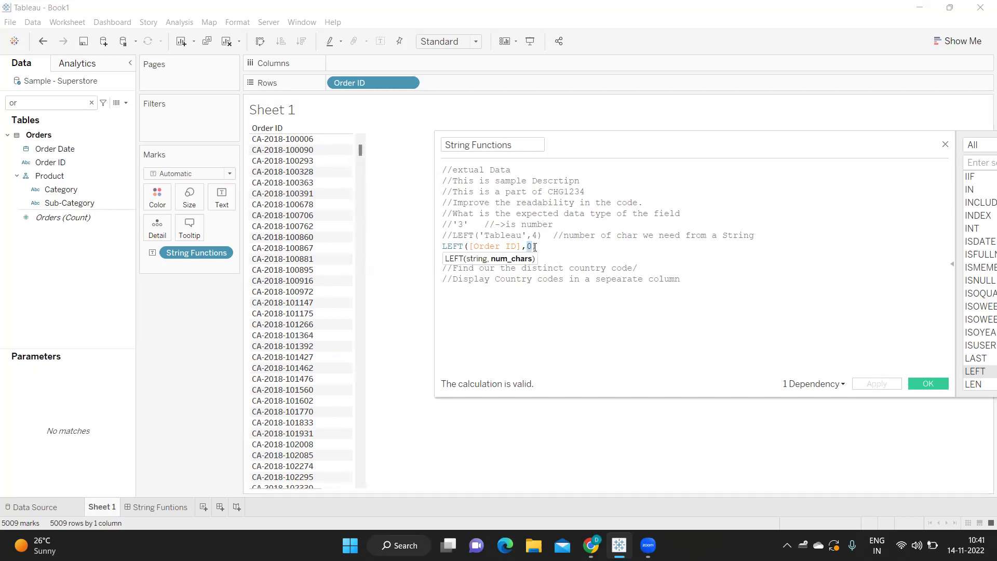
pyautogui.write('-1')
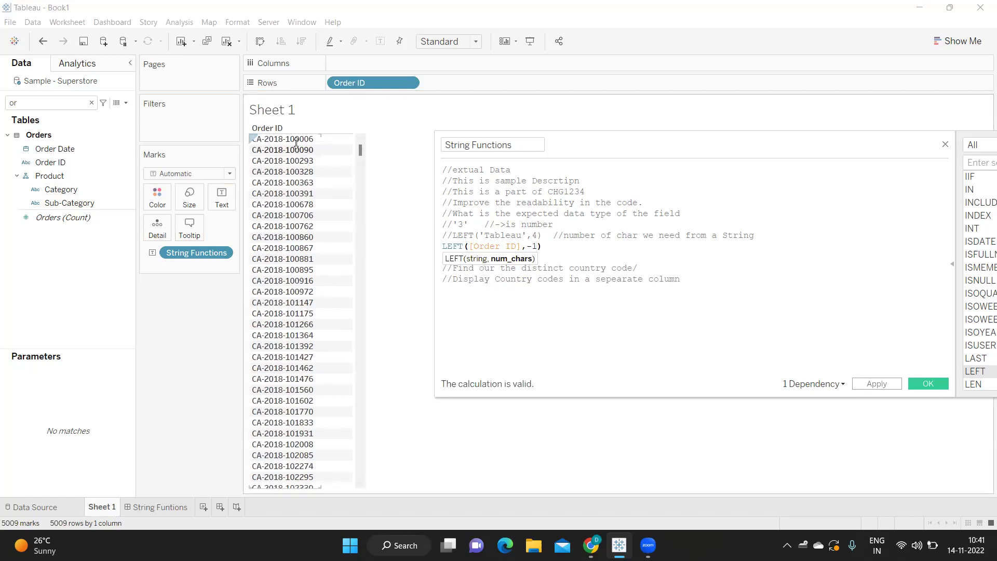
pyautogui.doubleClick(534, 247)
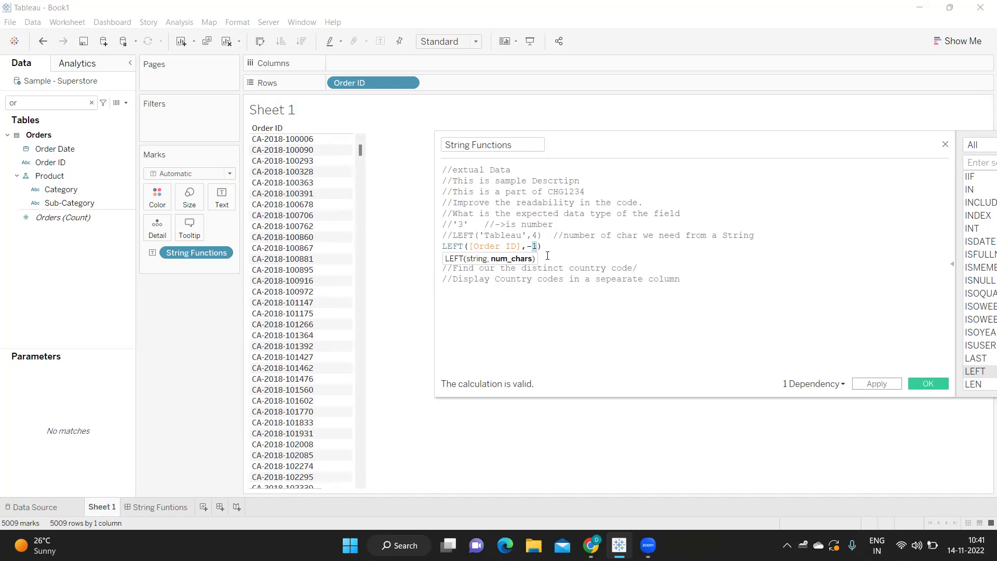
pyautogui.write('5')
pyautogui.click(867, 384)
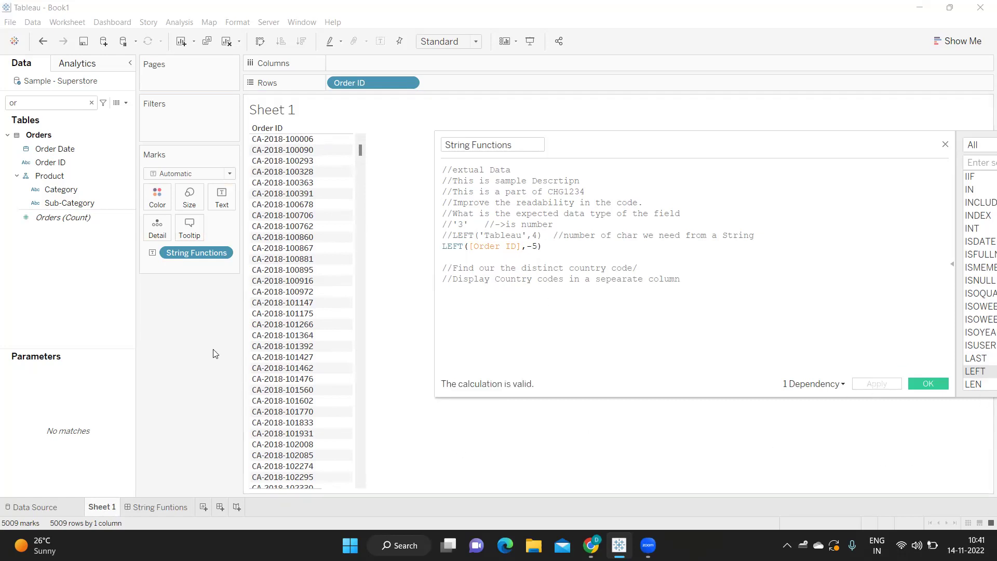
# Step: Comment out the LEFT([Order ID],-5) line and insert an empty line below it
pyautogui.moveTo(527, 247); pyautogui.dragTo(538, 247)
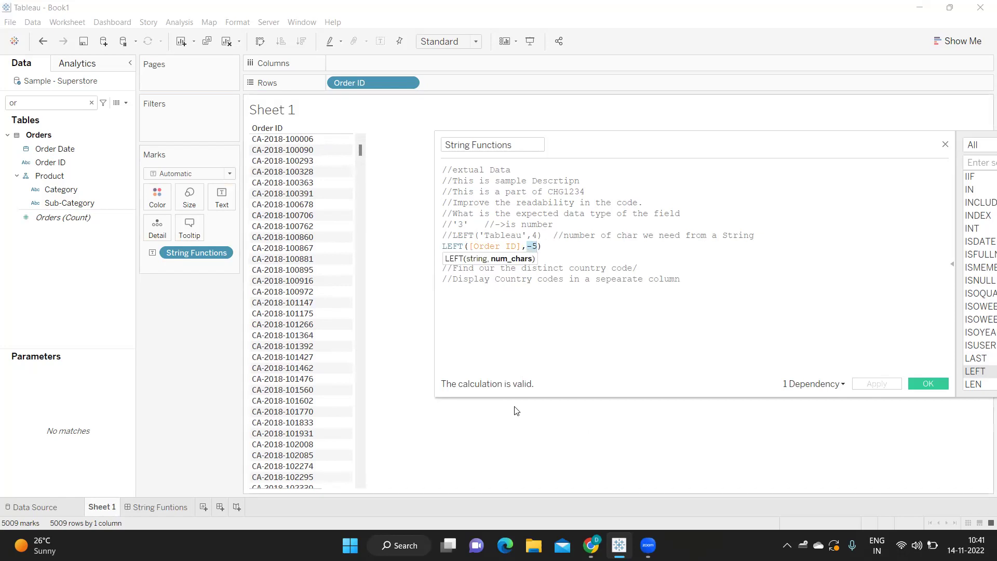
pyautogui.click(529, 246)
pyautogui.doubleClick(529, 246)
pyautogui.click(552, 251)
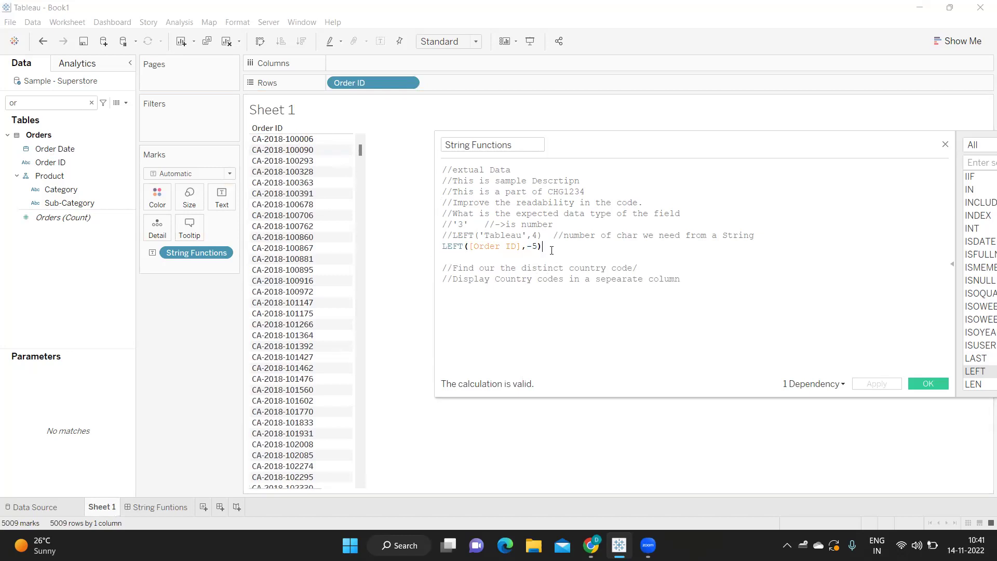
pyautogui.press('Return')
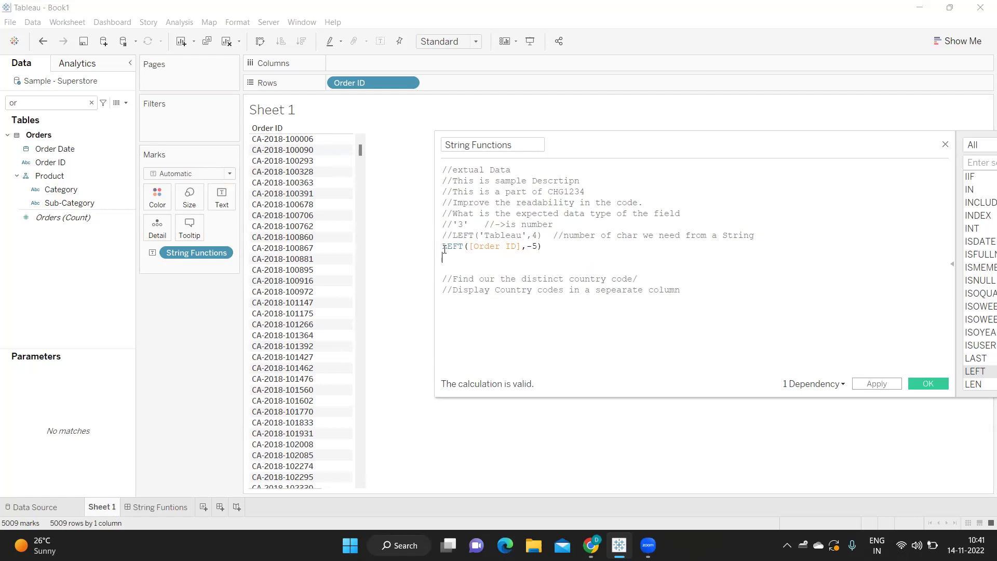
pyautogui.click(442, 247)
pyautogui.write('//')
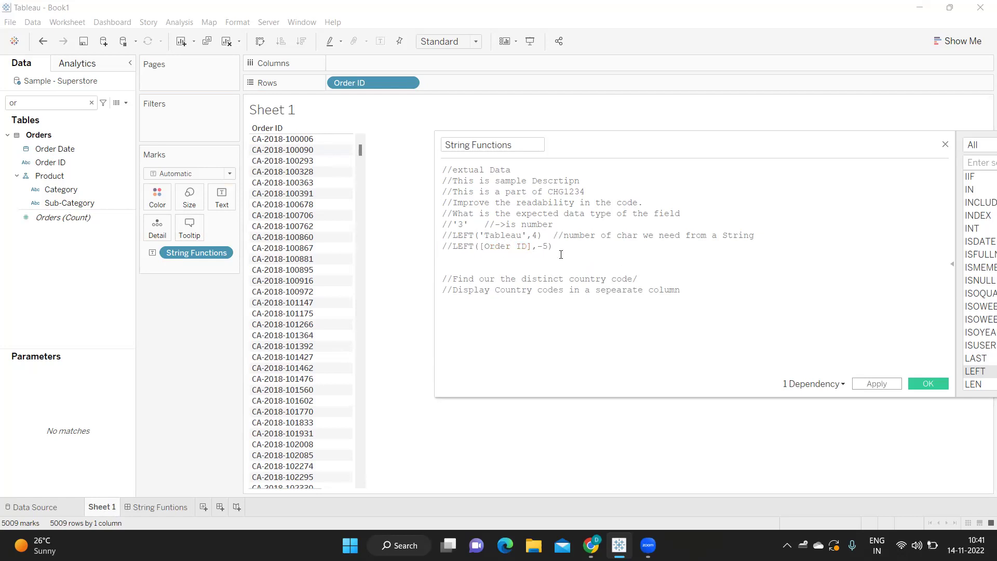
# Step: Insert the RIGHT function on the line below the commented-out LEFT([Order ID]) line
pyautogui.click(562, 253)
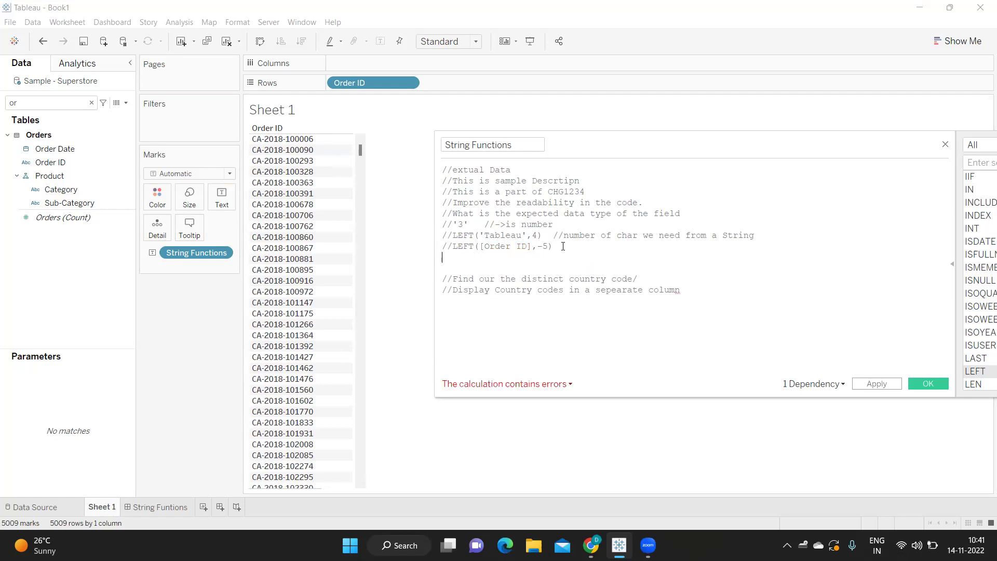
pyautogui.write('//')
pyautogui.press('BackSpace')
pyautogui.click(563, 247)
pyautogui.press('BackSpace')
pyautogui.write('r')
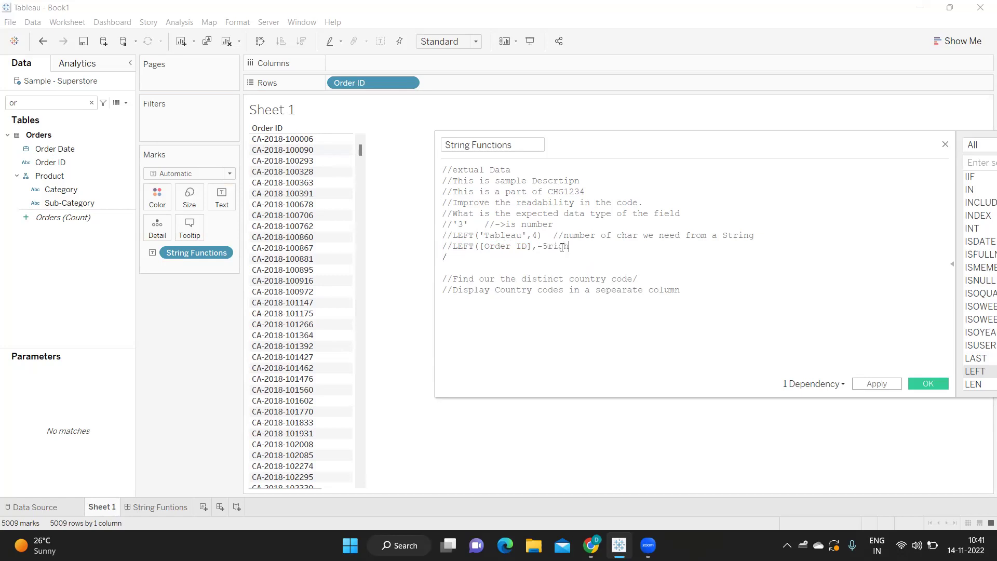
pyautogui.press('BackSpace')
pyautogui.click(457, 258)
pyautogui.press('BackSpace')
pyautogui.write('righ')
pyautogui.click(460, 266)
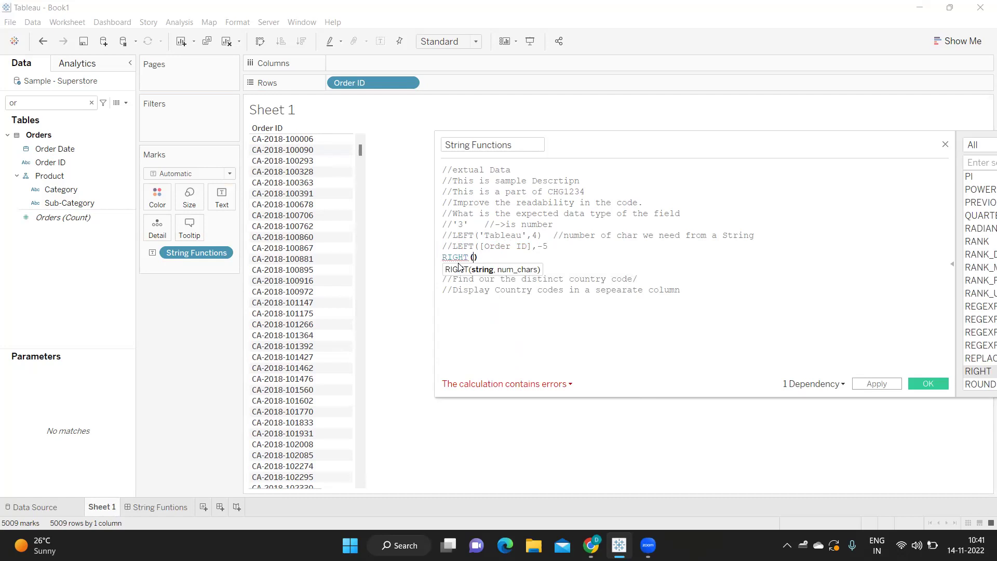
# Step: Add the comment "//Number of Characters we need but from the right side" after the RIGHT function
pyautogui.click(522, 254)
pyautogui.write('//Mih')
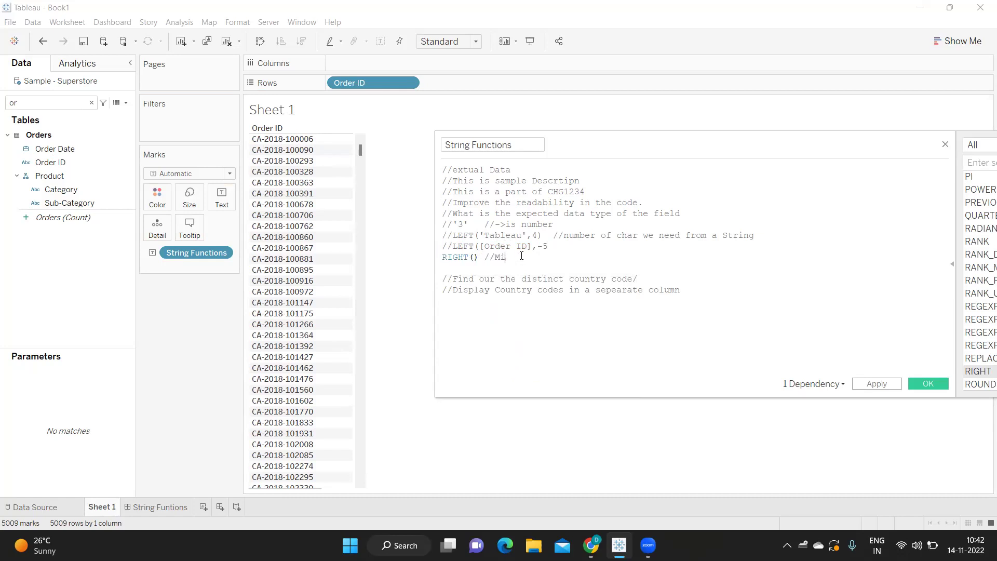
pyautogui.press('BackSpace')
pyautogui.press('BackSpace')
pyautogui.press('BackSpace')
pyautogui.write('Number of C')
pyautogui.write('haracters we n')
pyautogui.write('eed')
pyautogui.write(' butf ')
pyautogui.write('from the right')
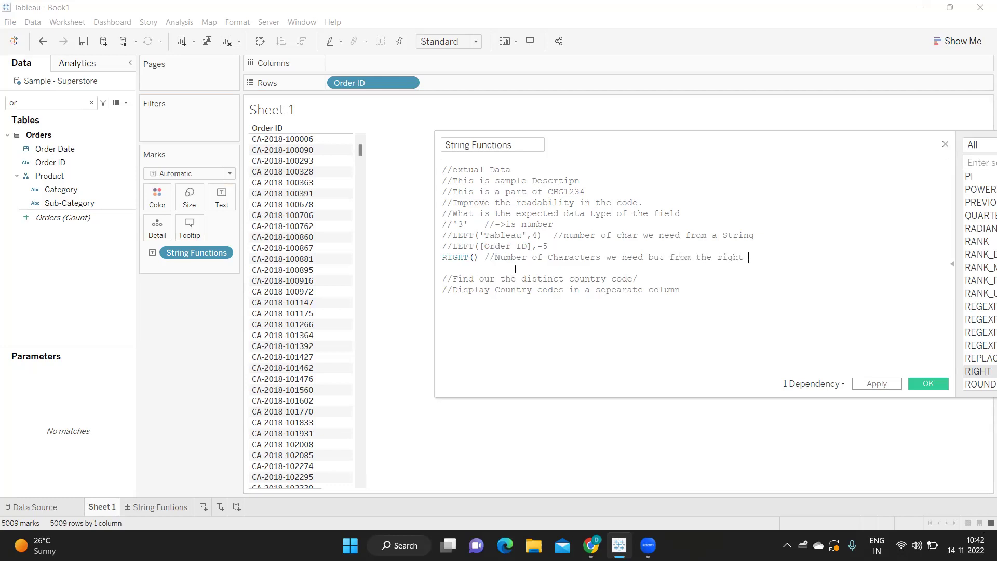
pyautogui.write(' side')
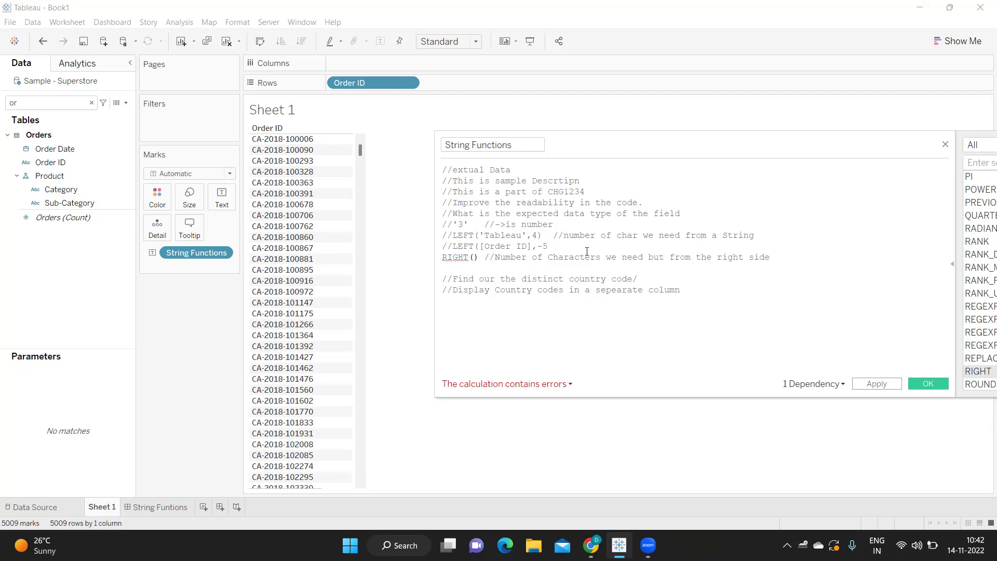
# Step: Reword the LEFT comment to end "from the left side of the String" and add "of the string" to the RIGHT comment
pyautogui.click(719, 235)
pyautogui.press('BackSpace')
pyautogui.write('the left side of the')
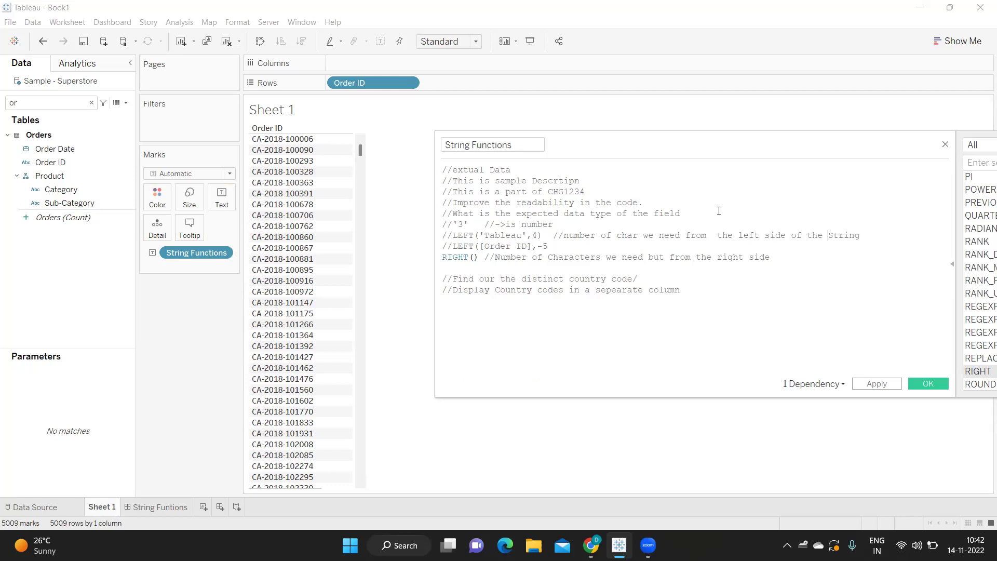
pyautogui.click(773, 257)
pyautogui.write('of the string')
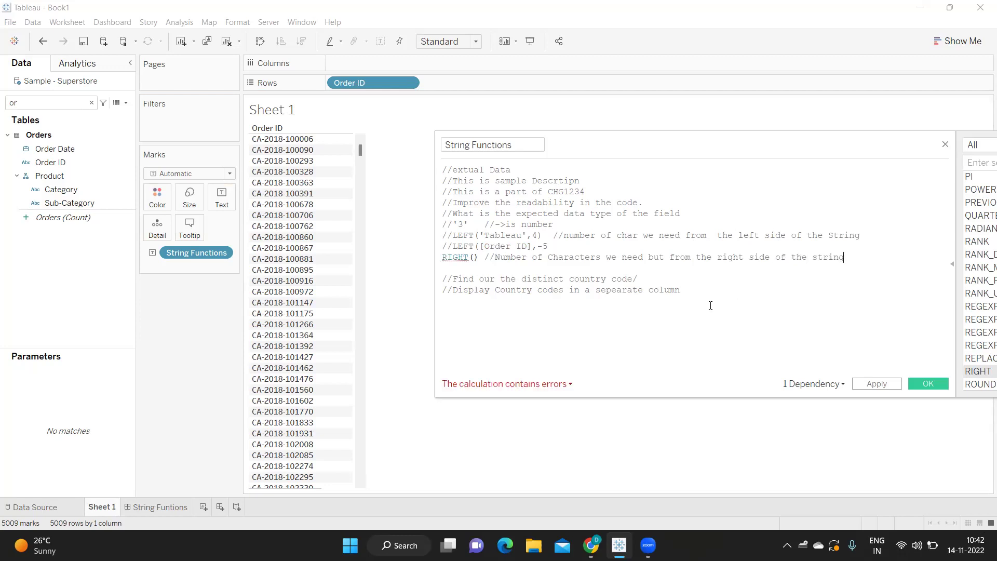
# Step: Fill in the RIGHT function's arguments with [Order ID] and 6 characters
pyautogui.click(473, 257)
pyautogui.write('ord')
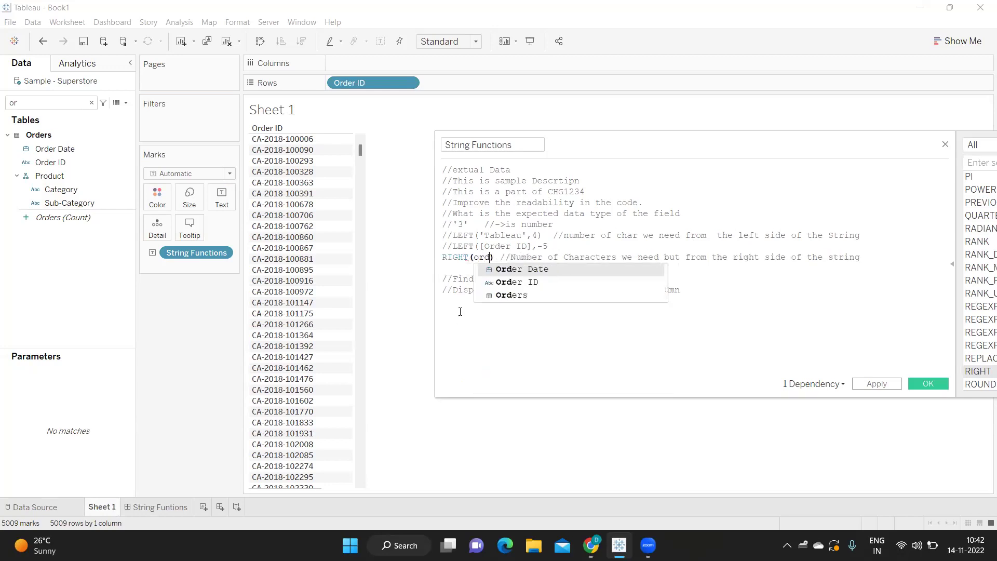
pyautogui.press('Down')
pyautogui.press('Return')
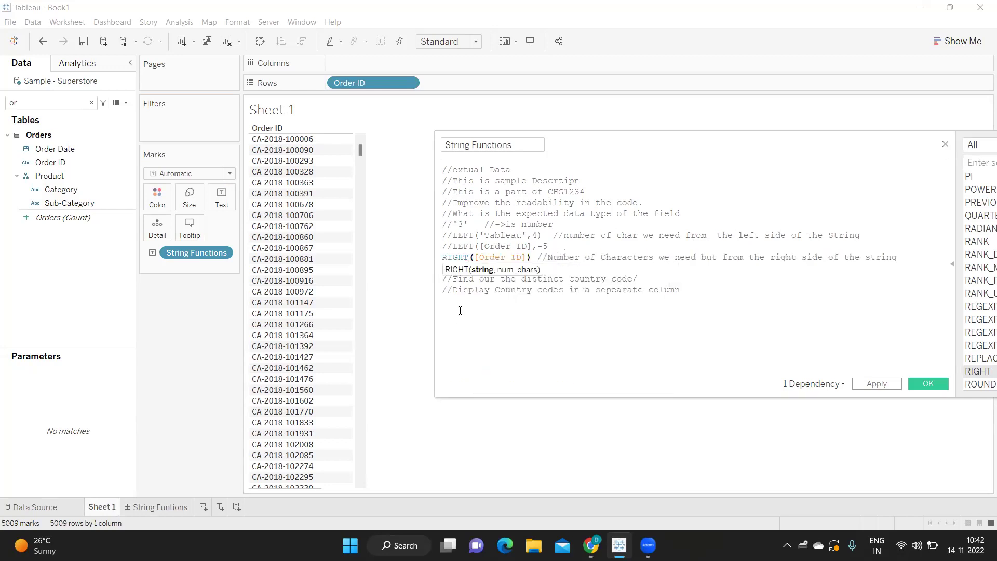
pyautogui.write(',')
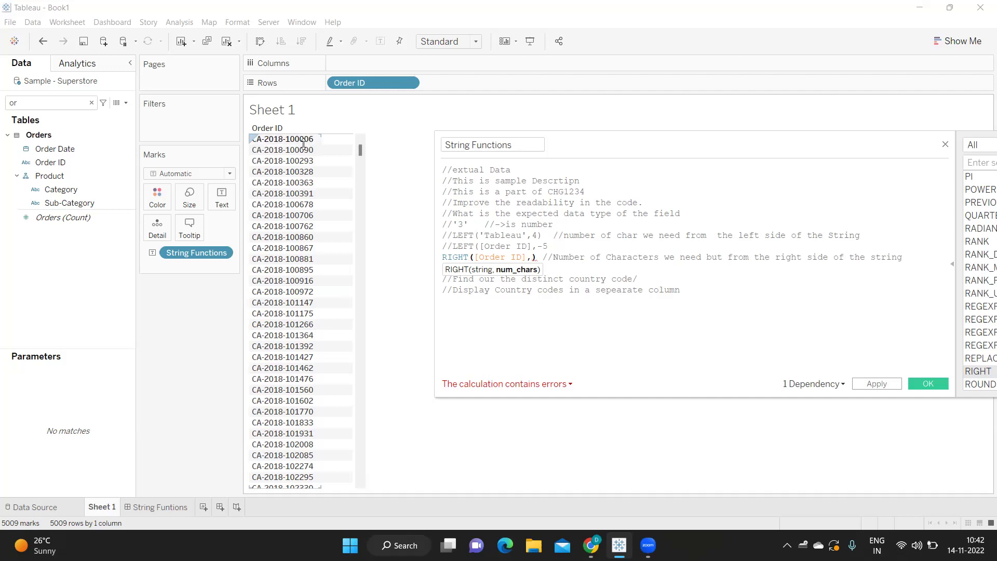
pyautogui.write('6')
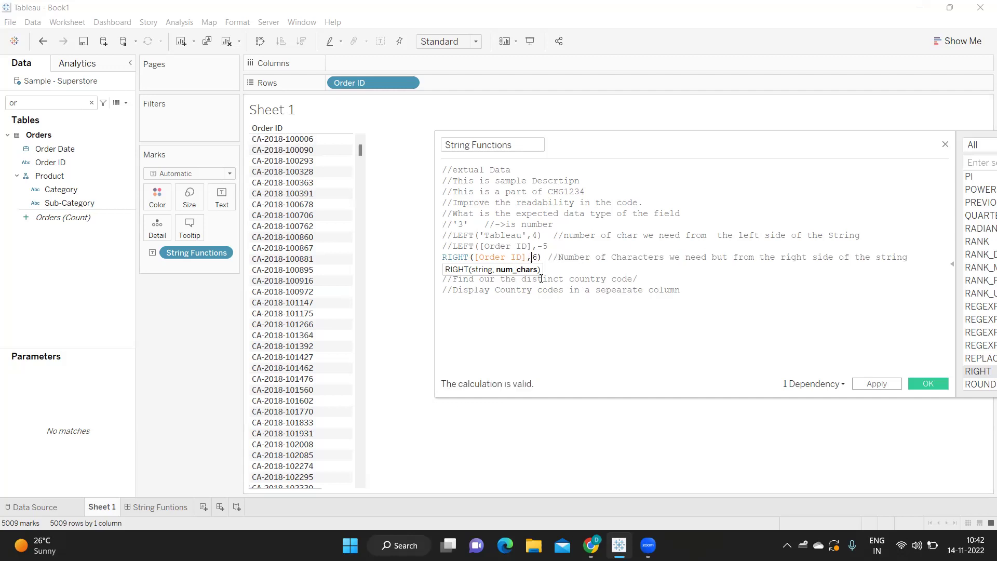
# Step: Try the RIGHT function's character count as the quoted string '6' and restore it to the plain number 6
pyautogui.write("'6'")
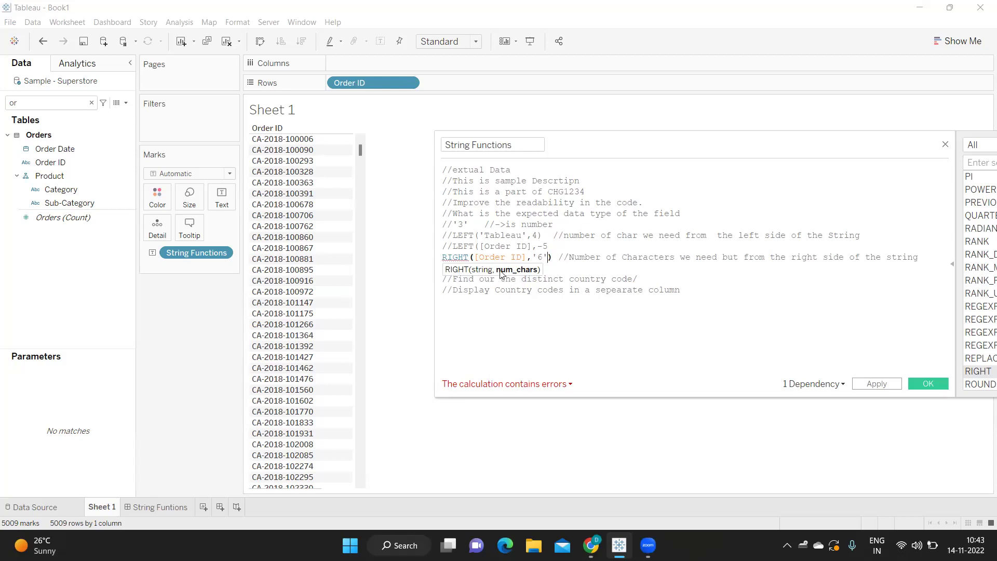
pyautogui.click(534, 257)
pyautogui.press('BackSpace')
pyautogui.click(543, 257)
pyautogui.press('BackSpace')
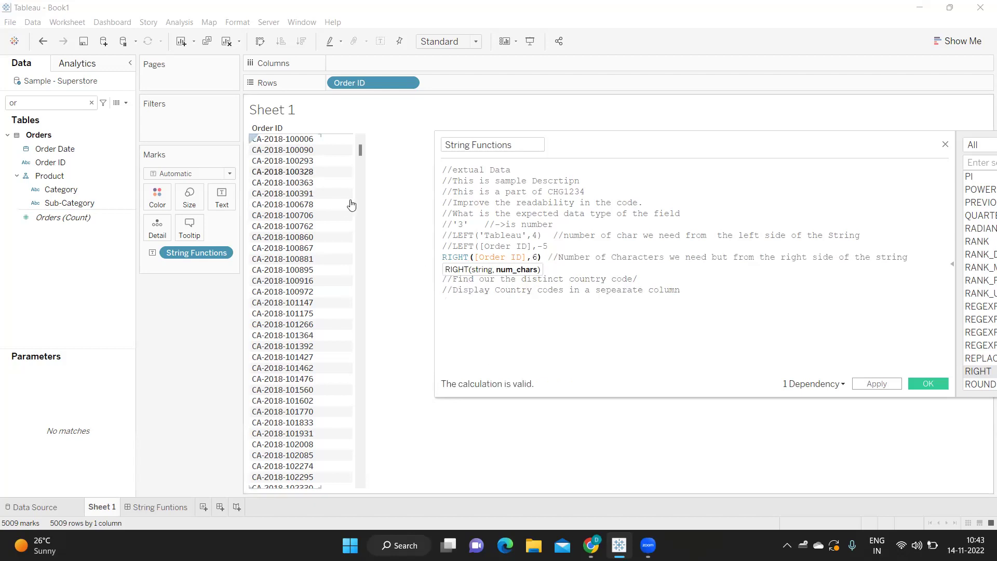
# Step: Apply the RIGHT calculation and widen the text column beside the order IDs to check the extracted values
pyautogui.click(857, 384)
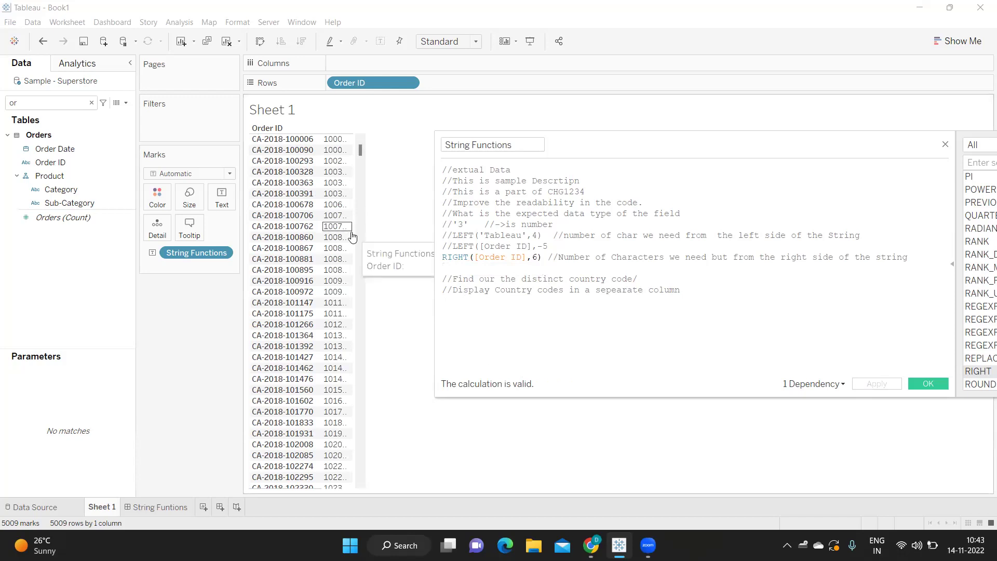
pyautogui.moveTo(351, 232); pyautogui.dragTo(378, 232)
pyautogui.scroll(-5, 354, 344)
pyautogui.scroll(-15, 354, 345)
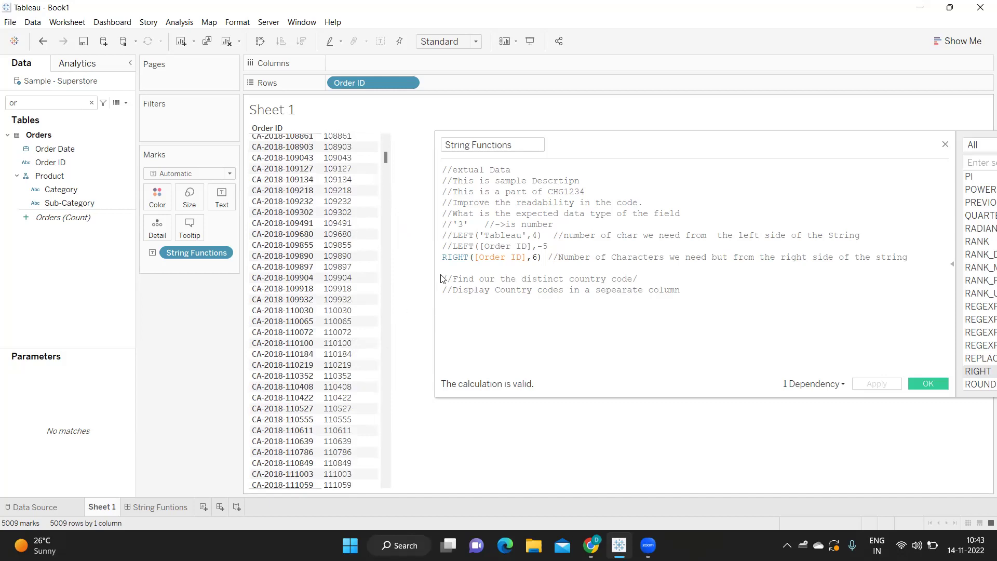
# Step: Add the expression RIGHT("Tableau",6) on a new line below the RIGHT([Order ID],6) line
pyautogui.click(460, 258)
pyautogui.doubleClick(461, 259)
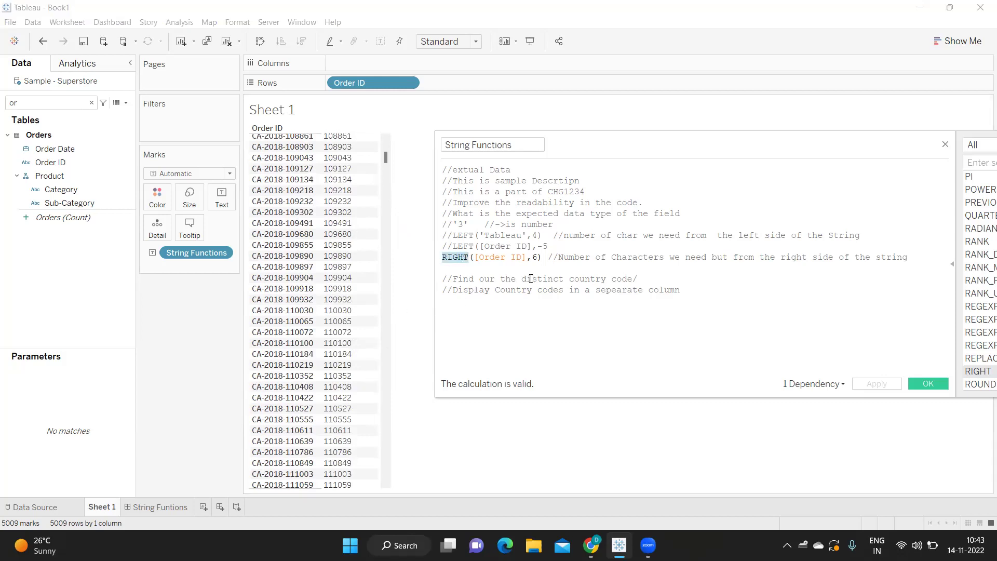
pyautogui.click(925, 253)
pyautogui.press('Return')
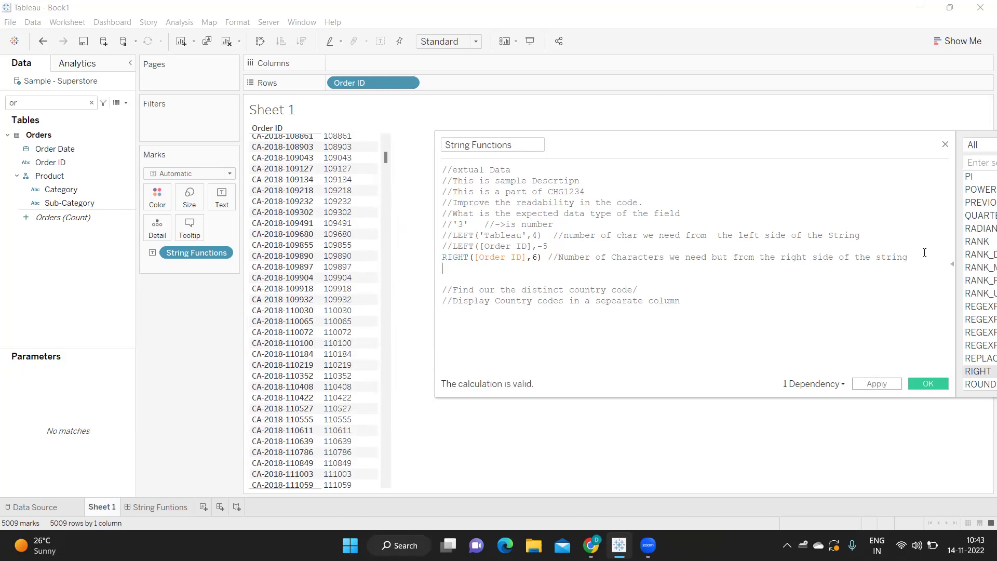
pyautogui.write('RIGHT')
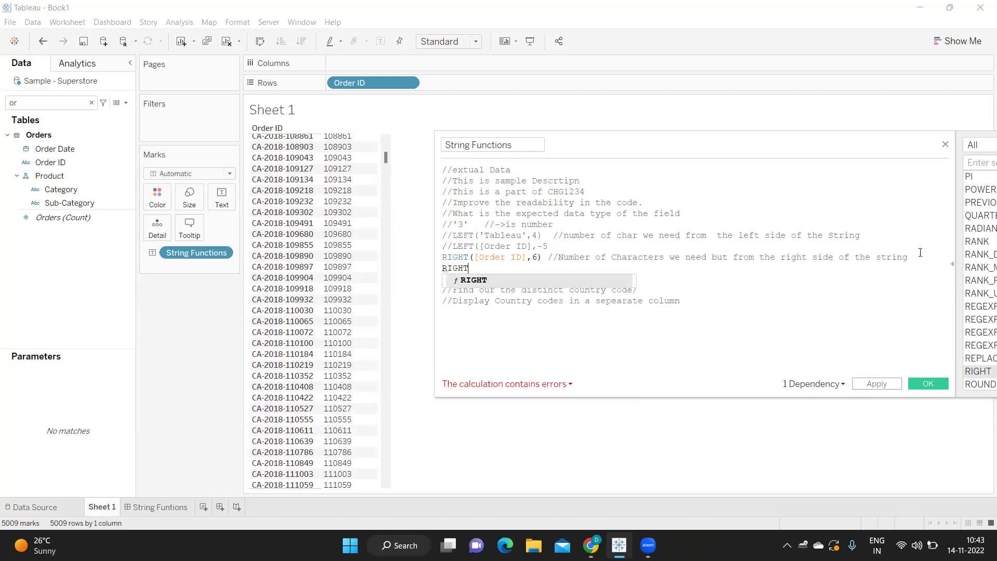
pyautogui.write('(')
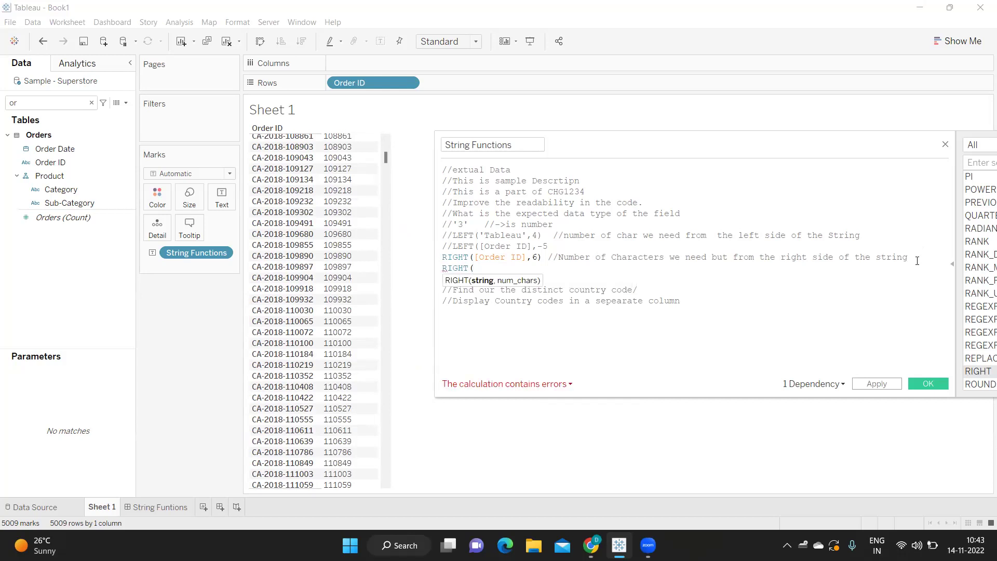
pyautogui.write('[Or')
pyautogui.press('BackSpace')
pyautogui.press('BackSpace')
pyautogui.press('BackSpace')
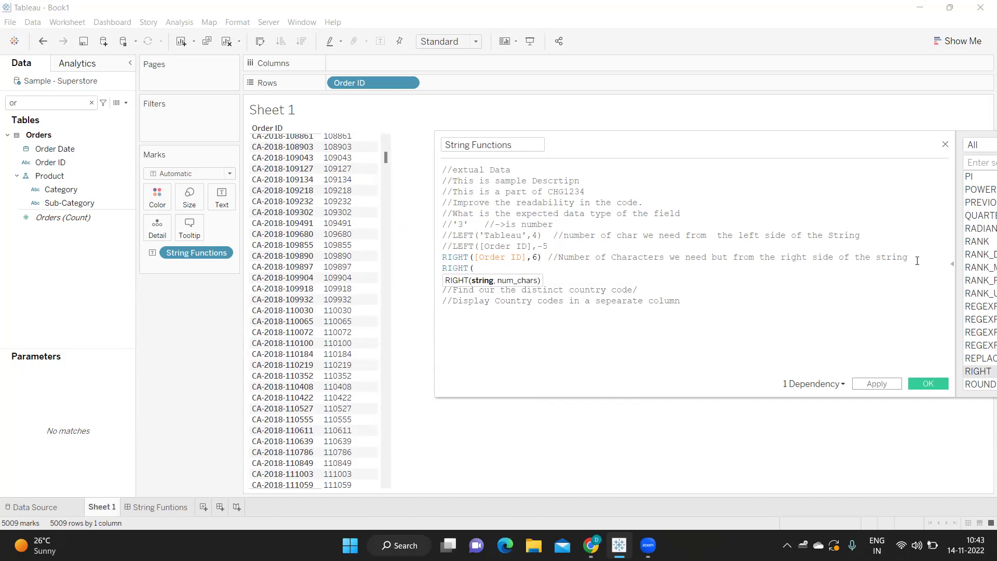
pyautogui.write('"Tableau')
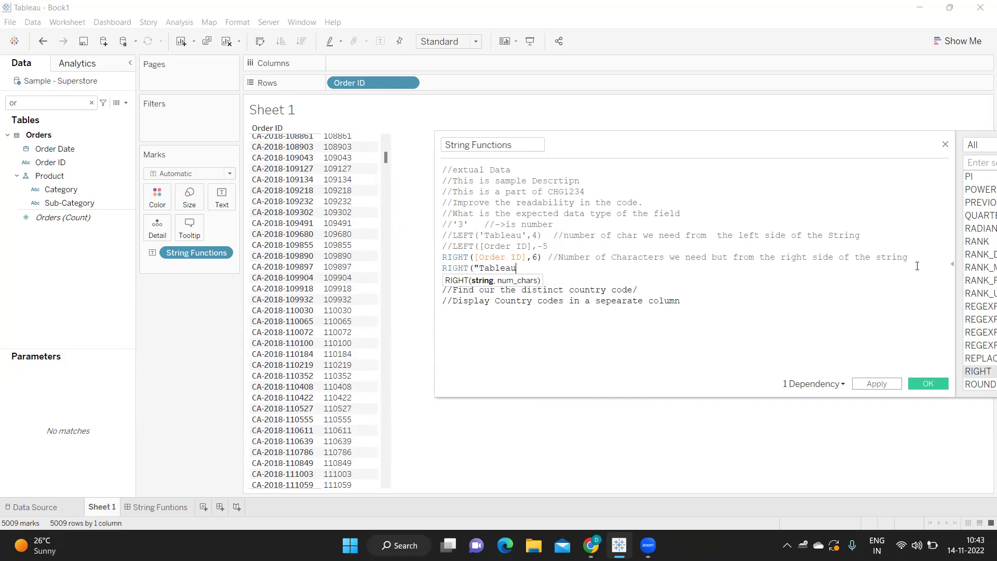
pyautogui.write('"')
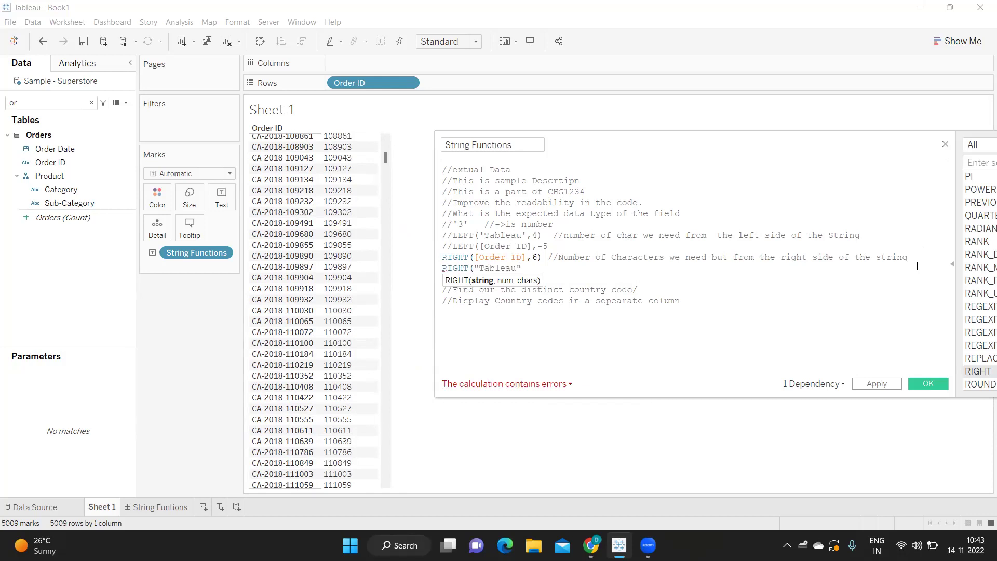
pyautogui.write(',6)')
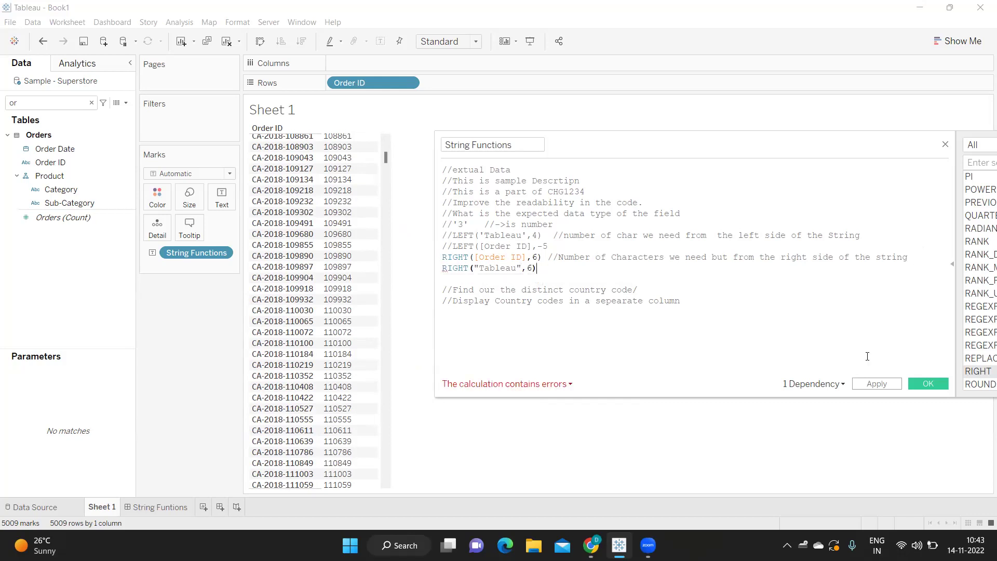
# Step: Comment out the RIGHT([Order ID],6) line and apply the calculation
pyautogui.click(443, 257)
pyautogui.write('//')
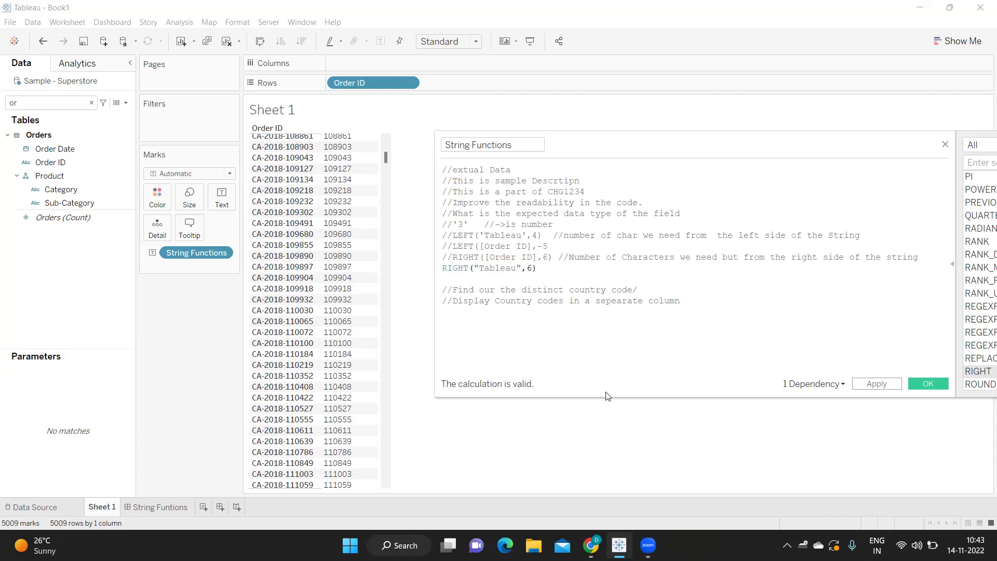
pyautogui.click(884, 385)
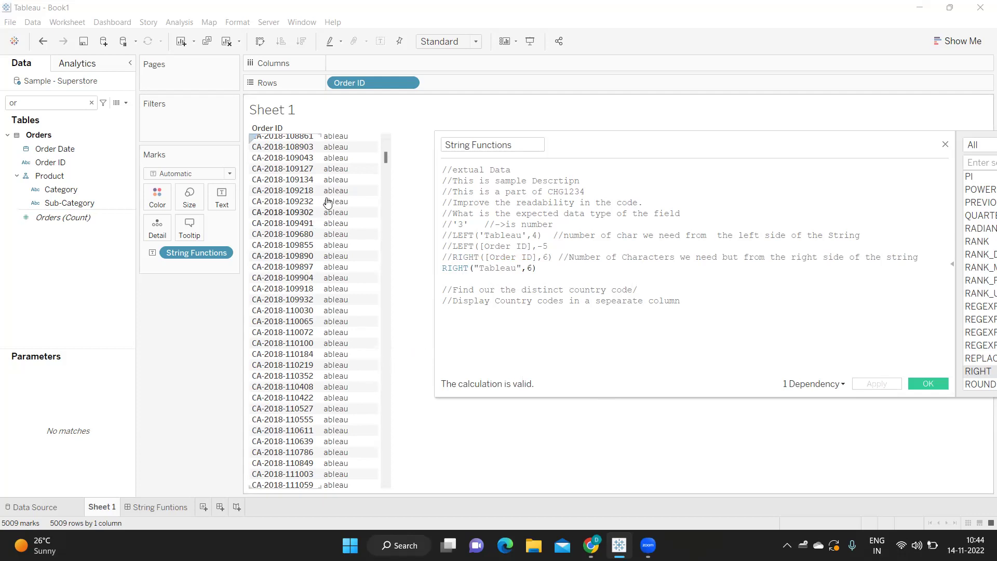
# Step: Remove Order ID from Rows, and apply the RIGHT("Tableau") expression with a character count of 3
pyautogui.moveTo(348, 86); pyautogui.dragTo(228, 408)
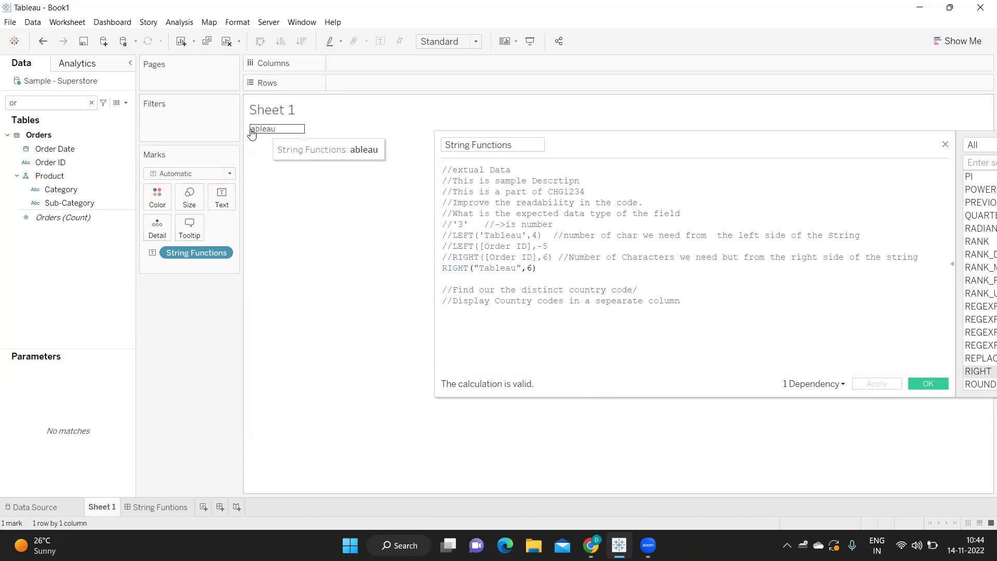
pyautogui.doubleClick(530, 268)
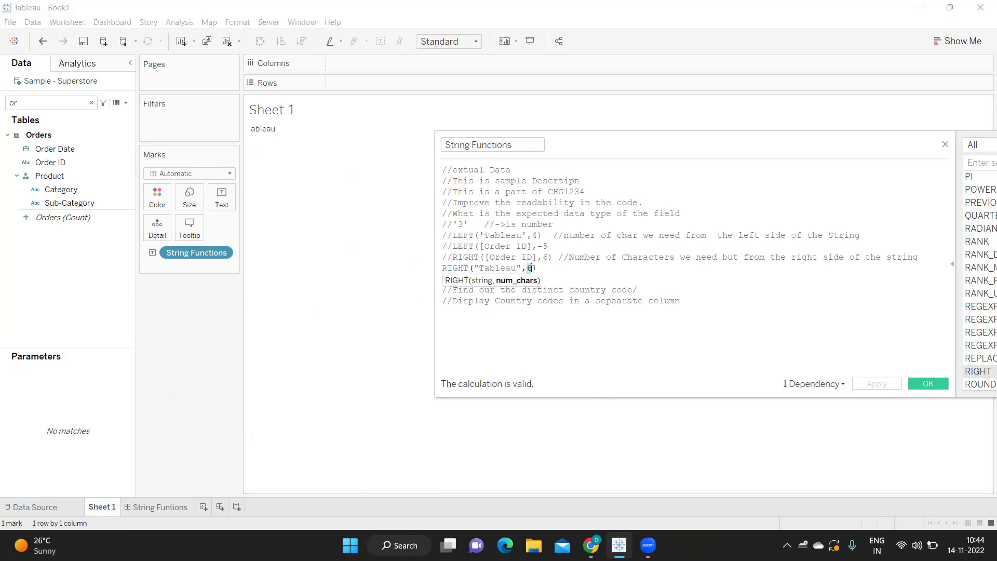
pyautogui.write('3')
pyautogui.click(876, 384)
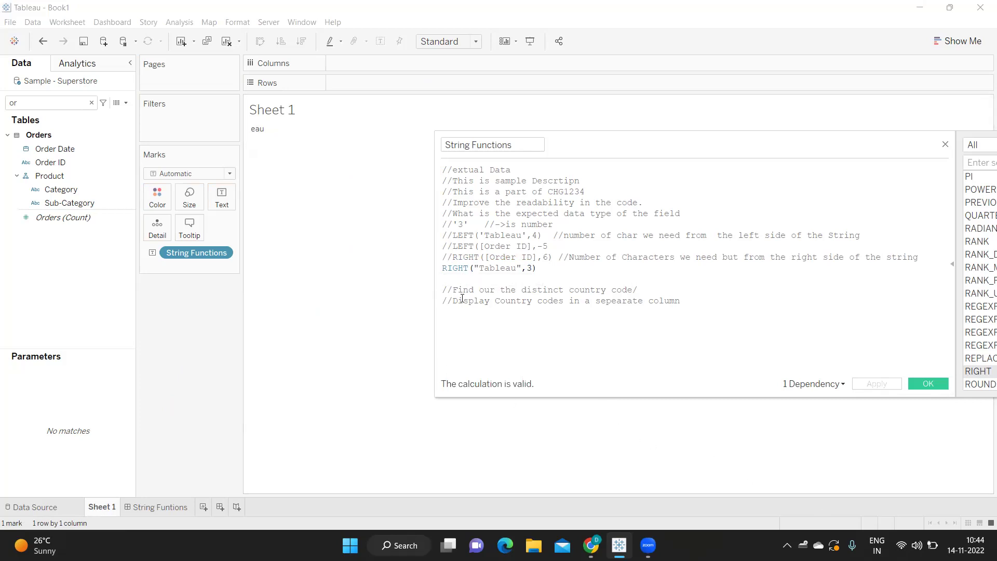
# Step: Comment out the RIGHT("Tableau",3) line and place Order ID on Rows with all members added
pyautogui.click(446, 269)
pyautogui.write('//')
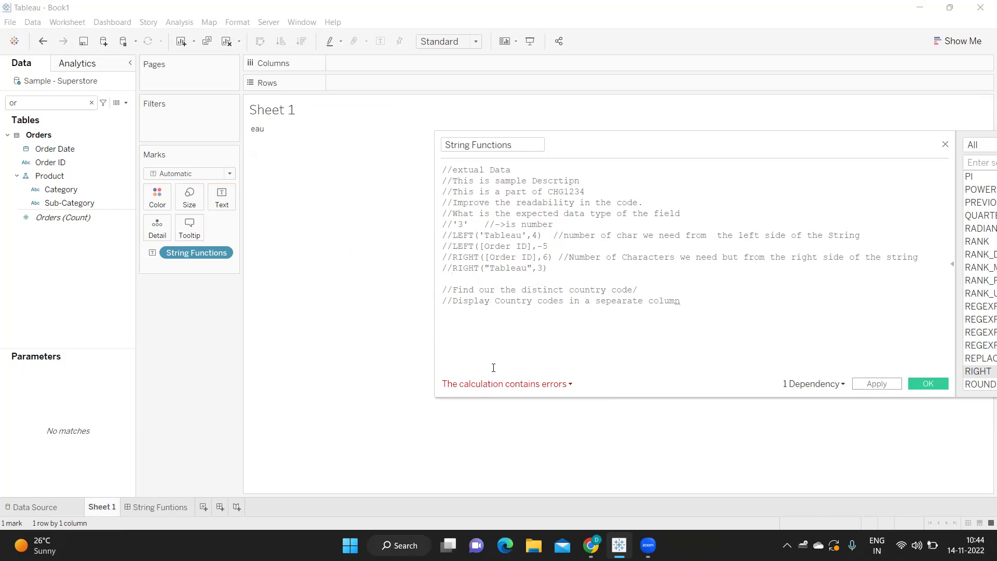
pyautogui.moveTo(70, 160); pyautogui.dragTo(406, 83)
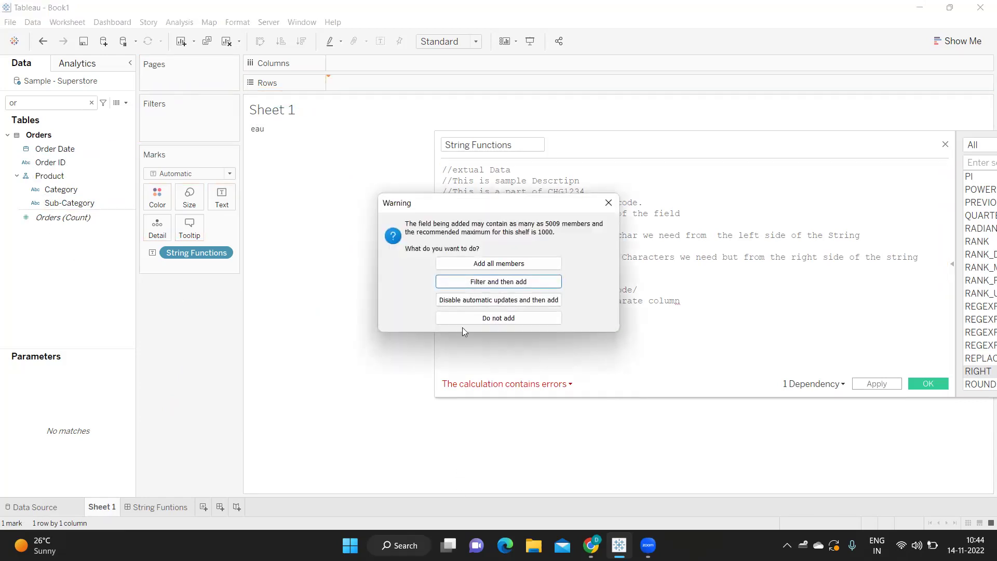
pyautogui.click(513, 263)
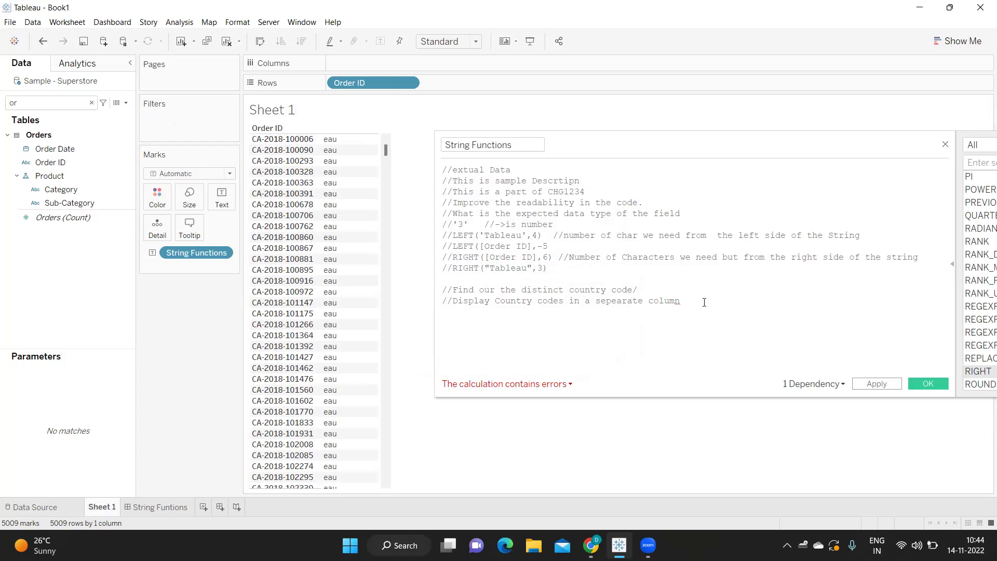
# Step: Add the comment "//Combination of Country code and Order number" on a new line at the end of the calculation
pyautogui.write('n')
pyautogui.press('Return')
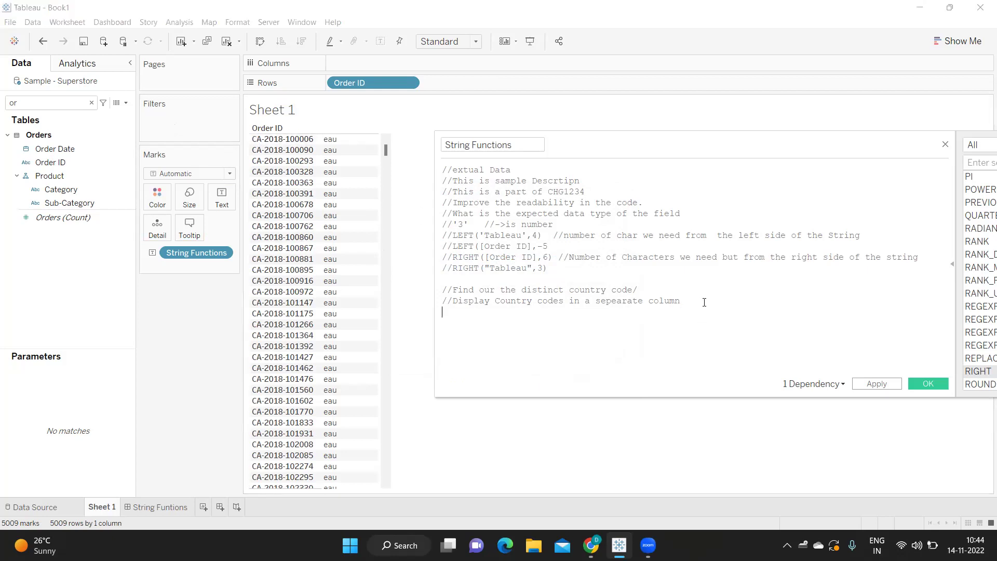
pyautogui.write('//Combination of Country code')
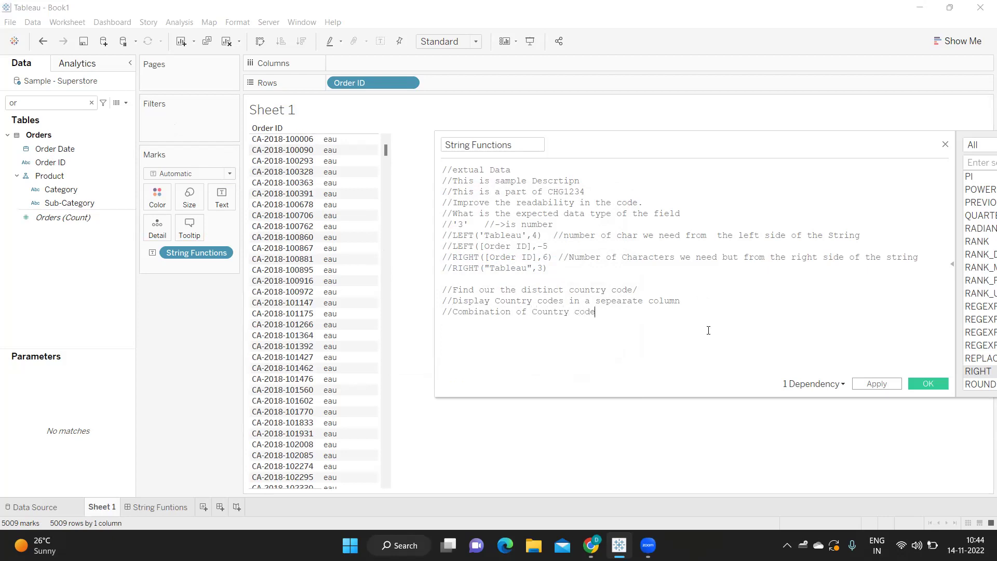
pyautogui.write(' and Order number')
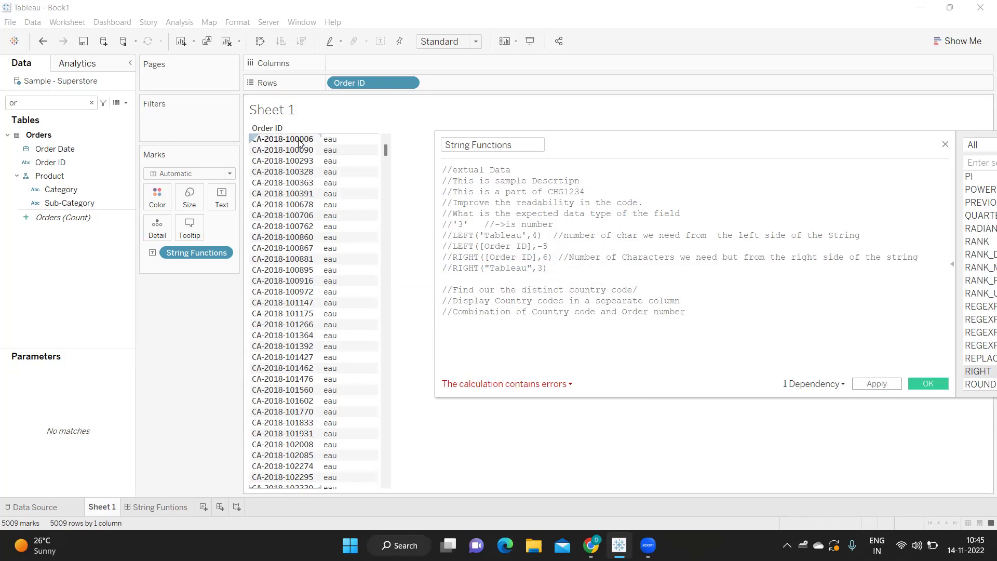
# Step: Enter LEFT([Order ID],2) below the combination comment and apply the calculation
pyautogui.write('Le')
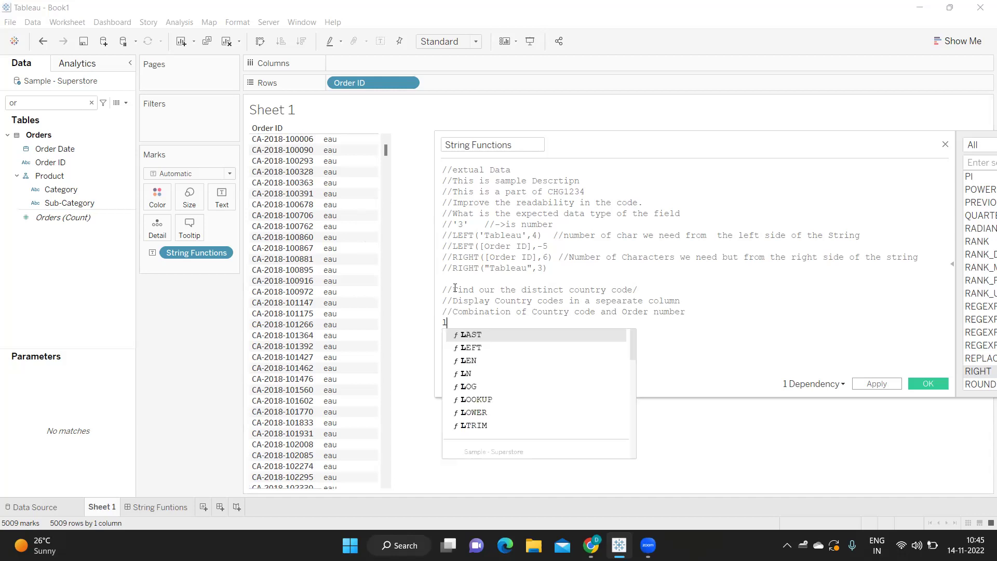
pyautogui.press('Return')
pyautogui.write('ord')
pyautogui.press('Return')
pyautogui.press('BackSpace')
pyautogui.press('BackSpace')
pyautogui.press('BackSpace')
pyautogui.press('BackSpace')
pyautogui.press('BackSpace')
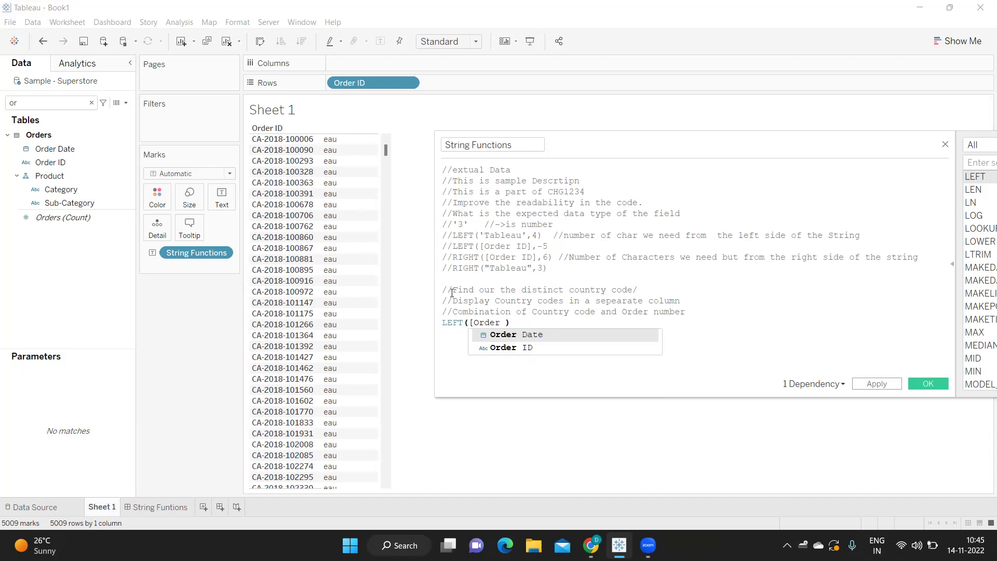
pyautogui.press('Down')
pyautogui.press('Return')
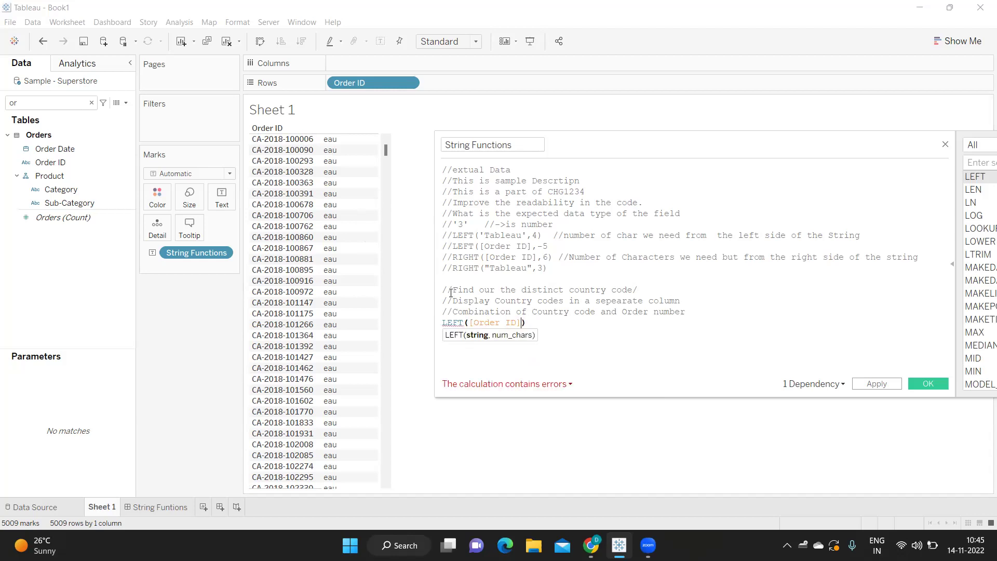
pyautogui.write(',2')
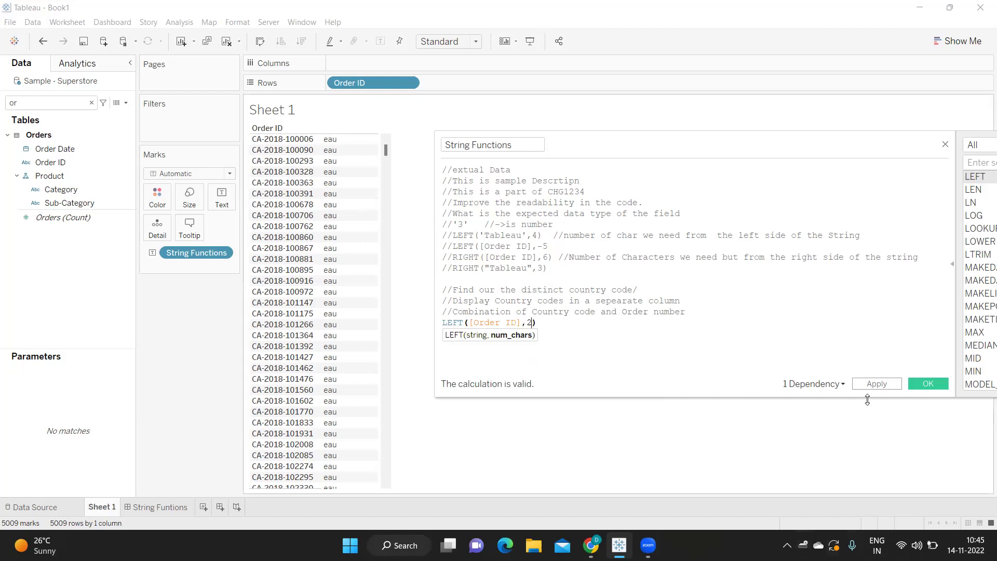
pyautogui.click(877, 383)
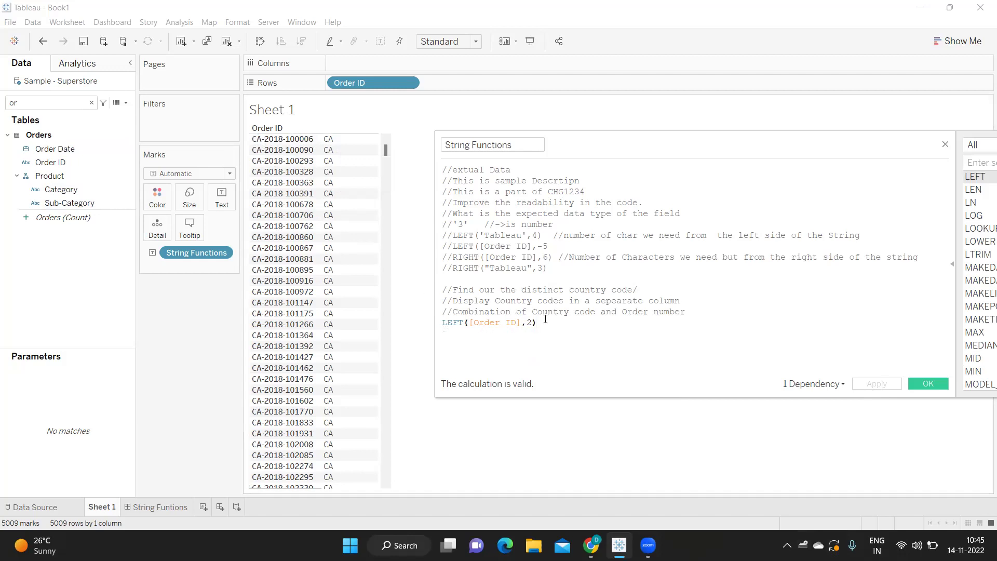
# Step: Append +'-' to the LEFT([Order ID],2) expression and apply the calculation
pyautogui.write('+')
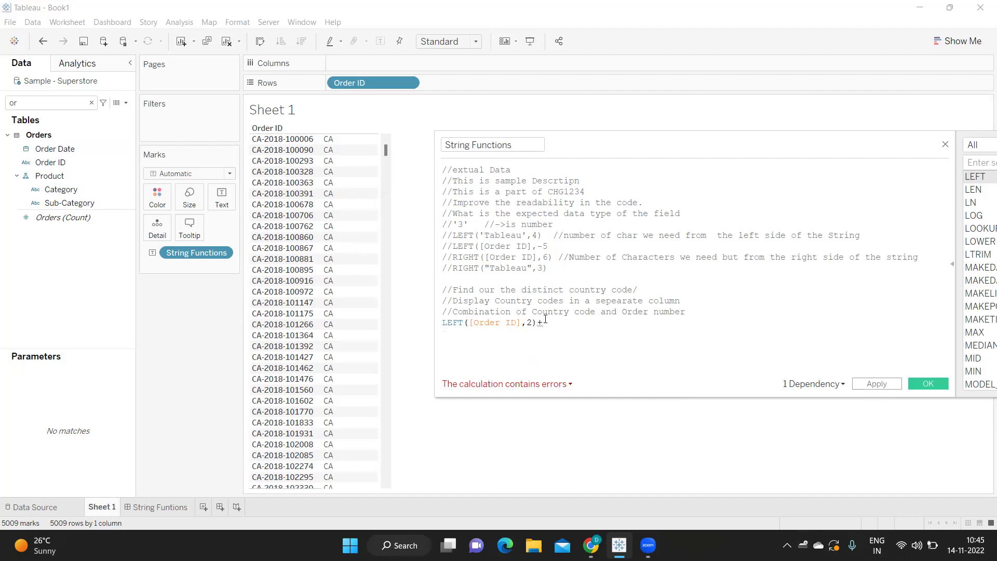
pyautogui.write('"')
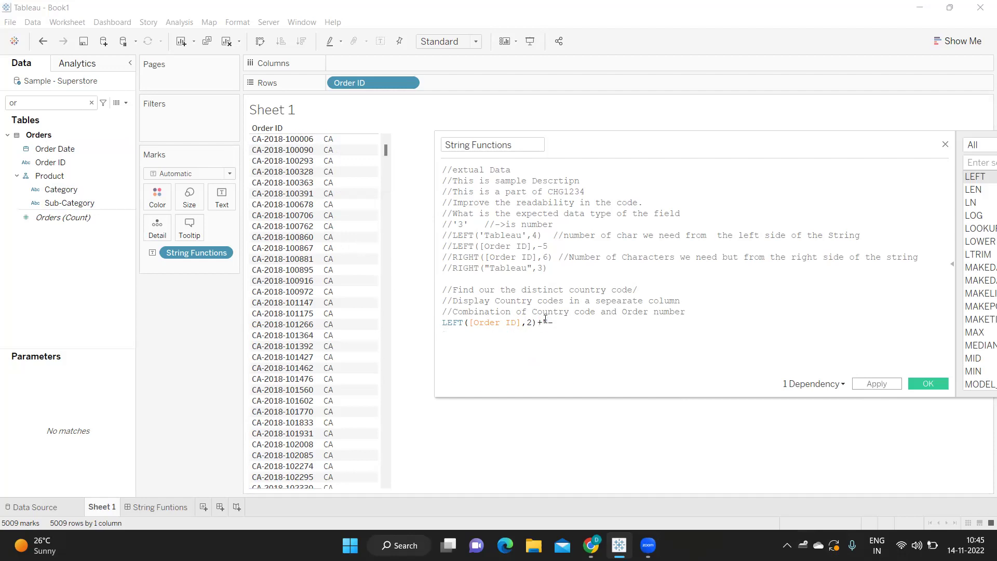
pyautogui.write("-'")
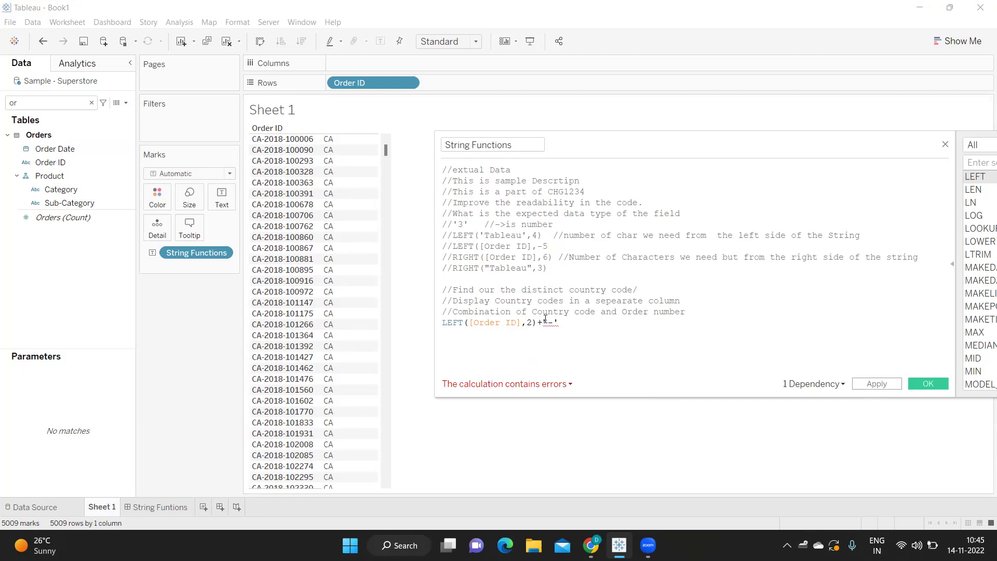
pyautogui.write('+')
pyautogui.press('BackSpace')
pyautogui.press('BackSpace')
pyautogui.write("'")
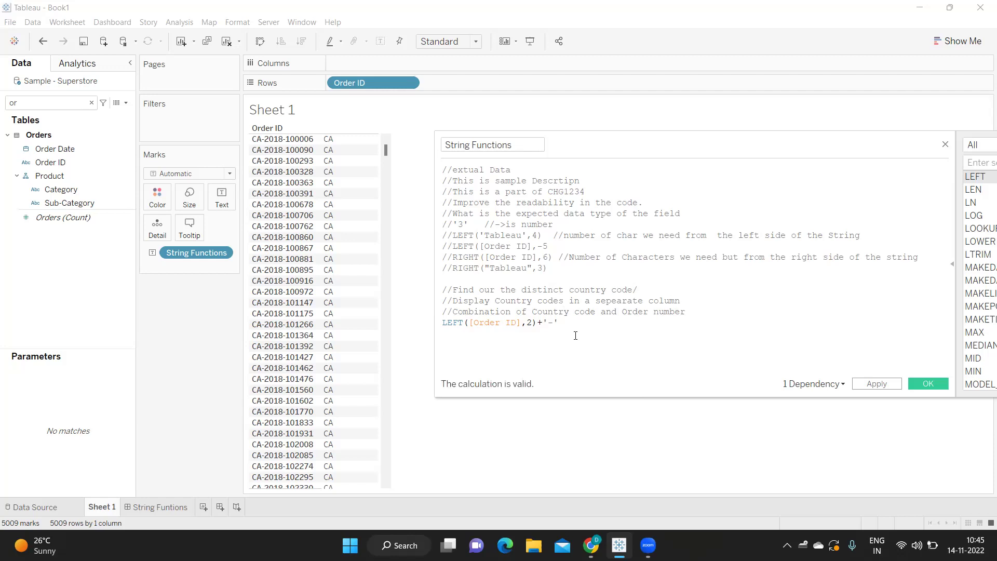
pyautogui.click(861, 385)
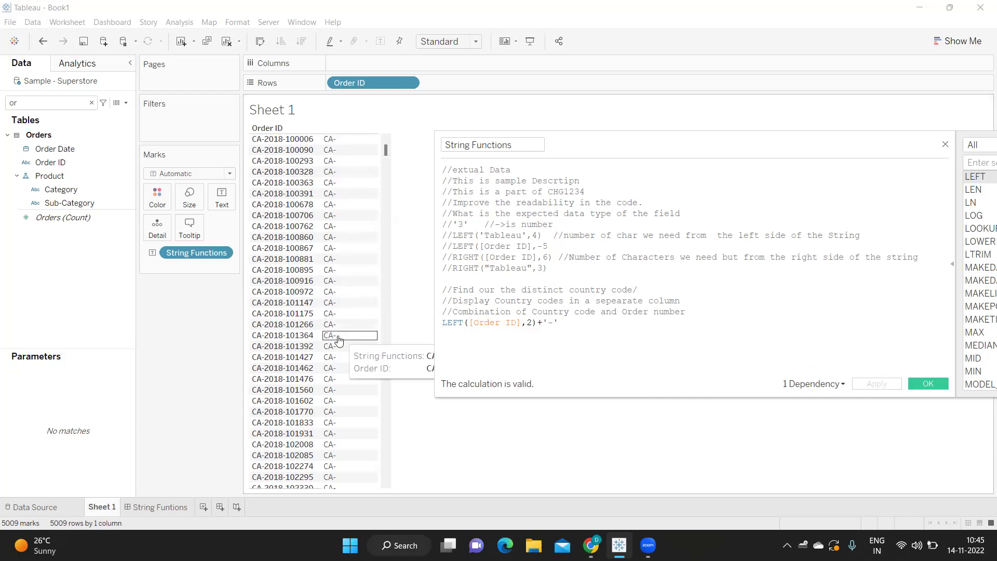
# Step: Put a space on each side of the hyphen in the quoted separator and apply the calculation
pyautogui.click(548, 324)
pyautogui.write("'")
pyautogui.press('Left')
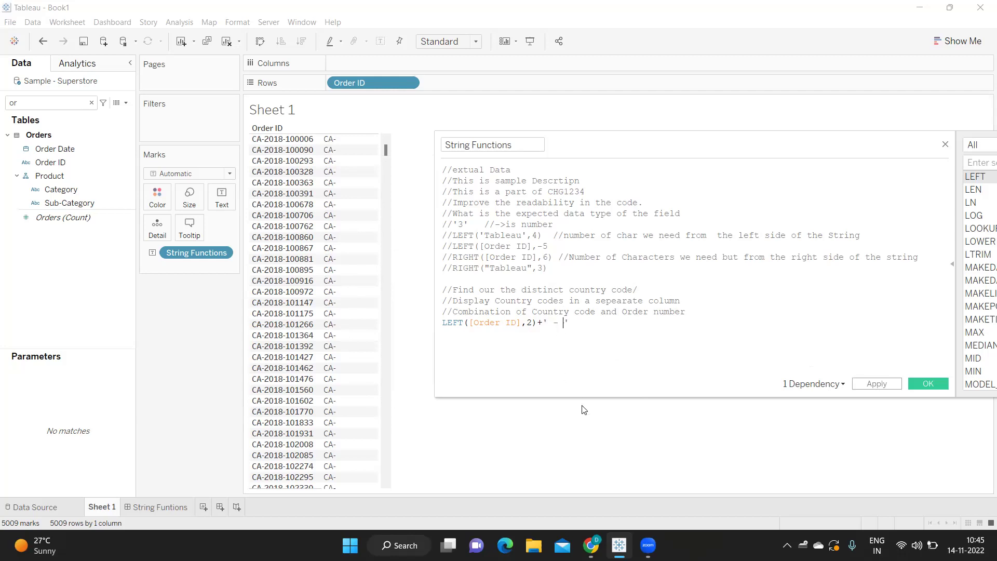
pyautogui.click(873, 384)
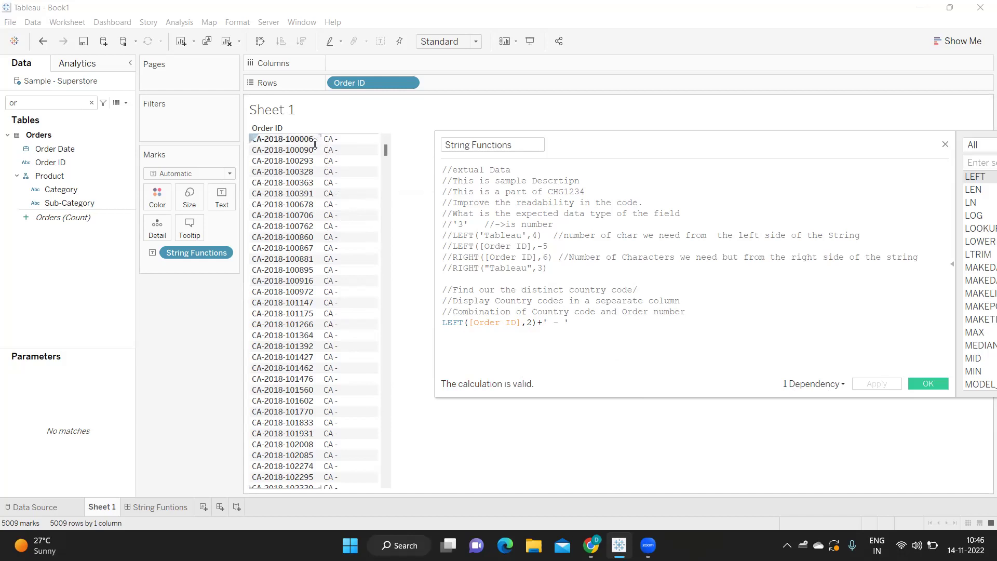
# Step: Append +RIGHT([Order ID],6) to the LEFT expression after the ' - ' separator and apply the calculation
pyautogui.moveTo(637, 129); pyautogui.dragTo(687, 126)
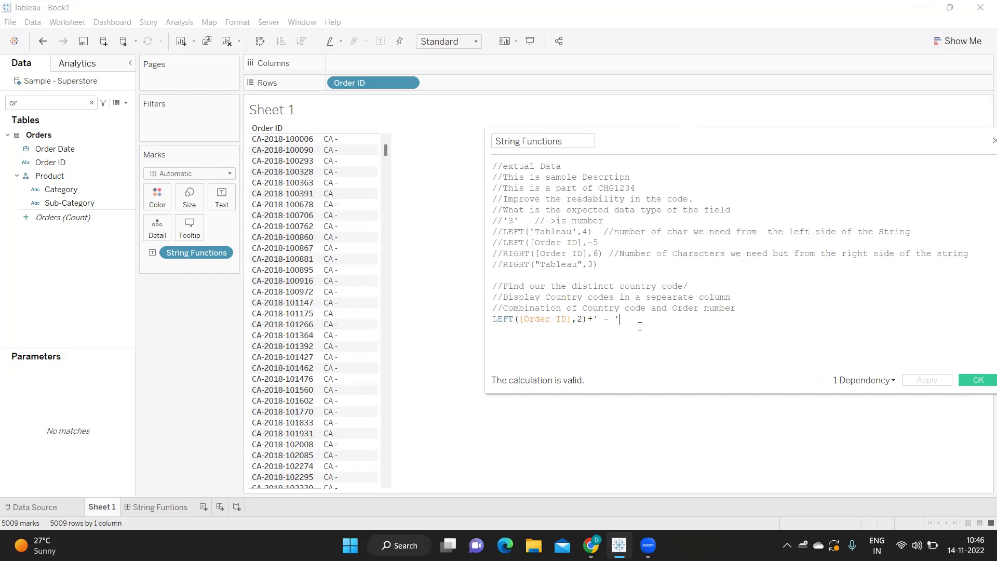
pyautogui.write('+')
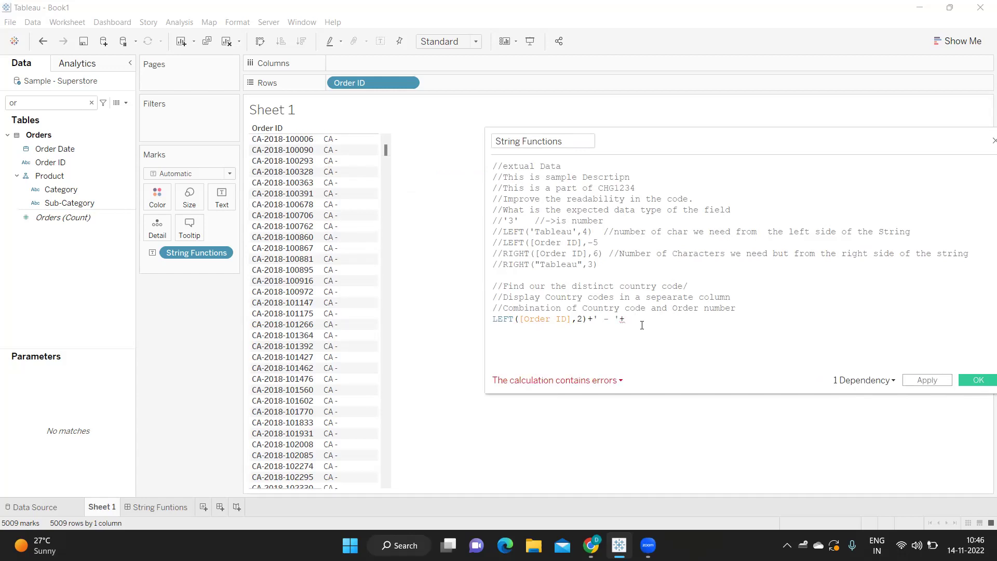
pyautogui.write('RIGH')
pyautogui.press('Return')
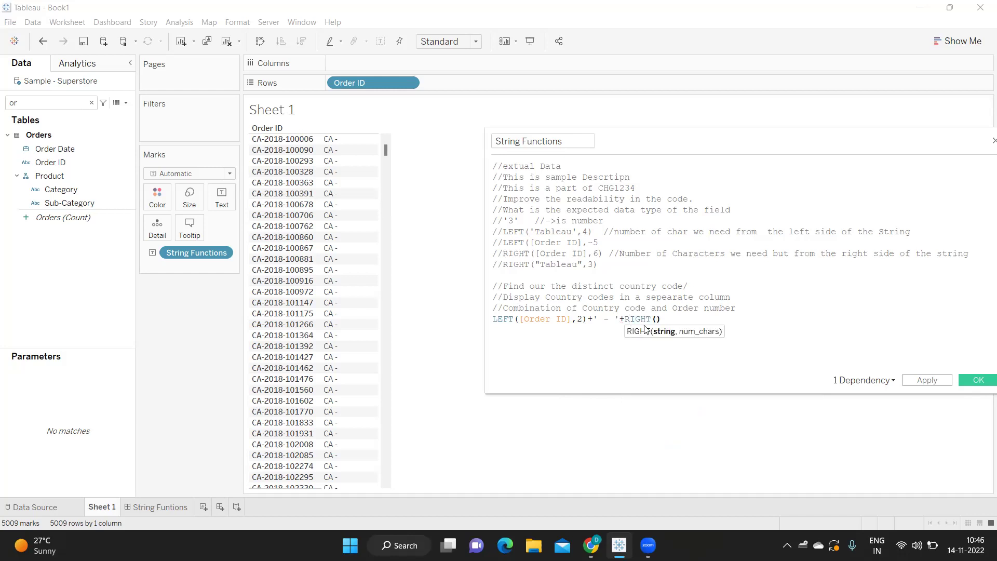
pyautogui.write('ORD')
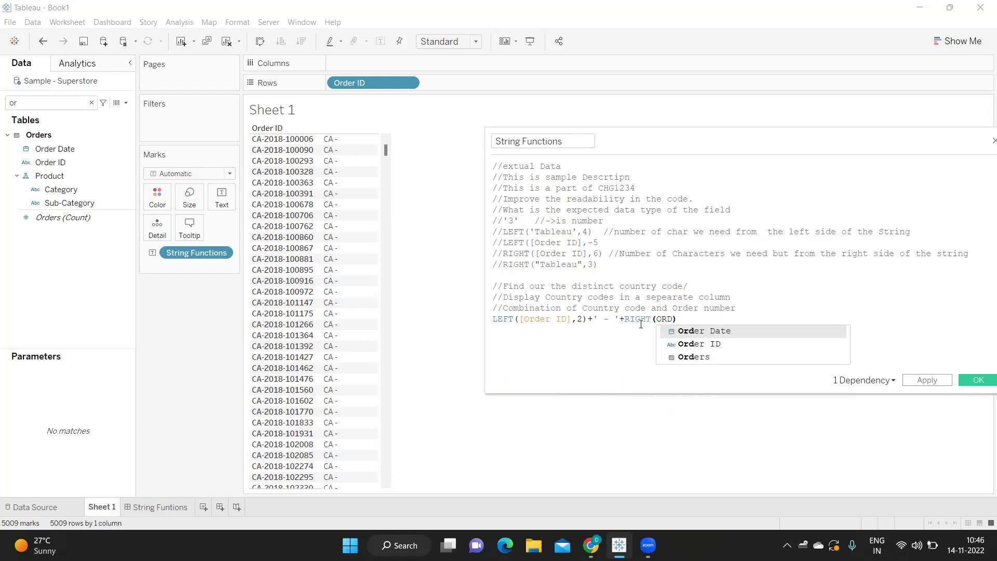
pyautogui.press('Down')
pyautogui.press('Return')
pyautogui.write(',6')
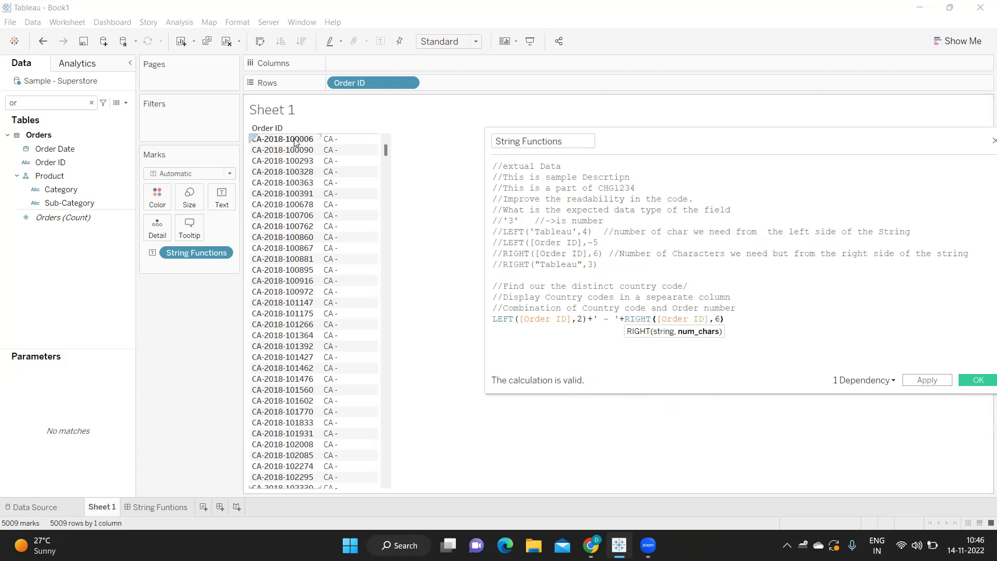
pyautogui.moveTo(734, 318); pyautogui.dragTo(470, 322)
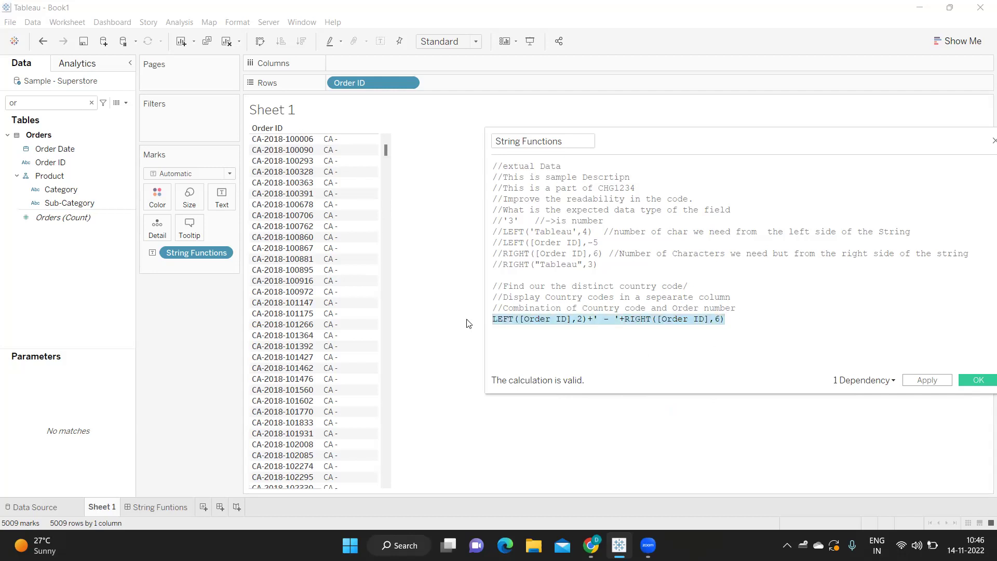
pyautogui.click(925, 381)
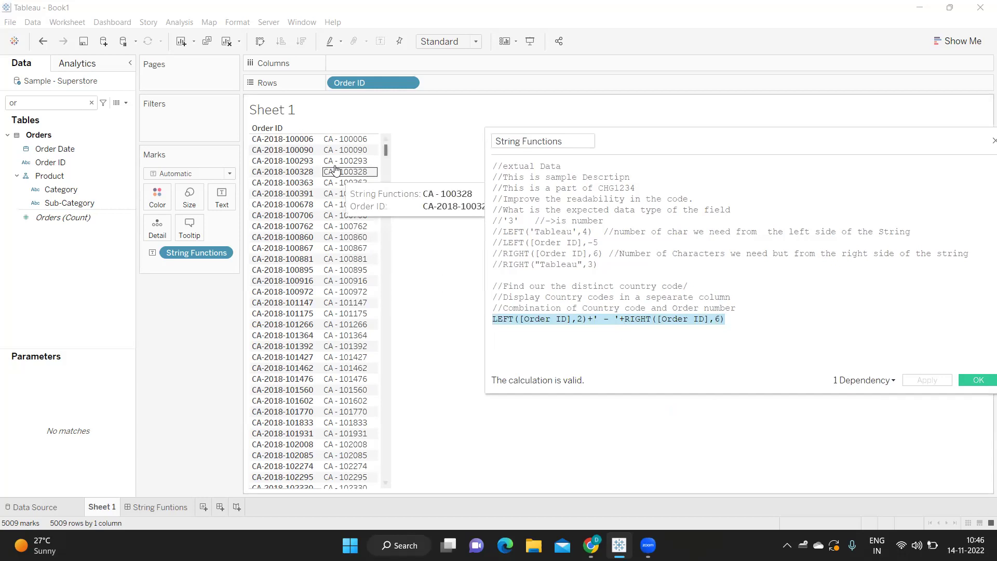
pyautogui.click(660, 357)
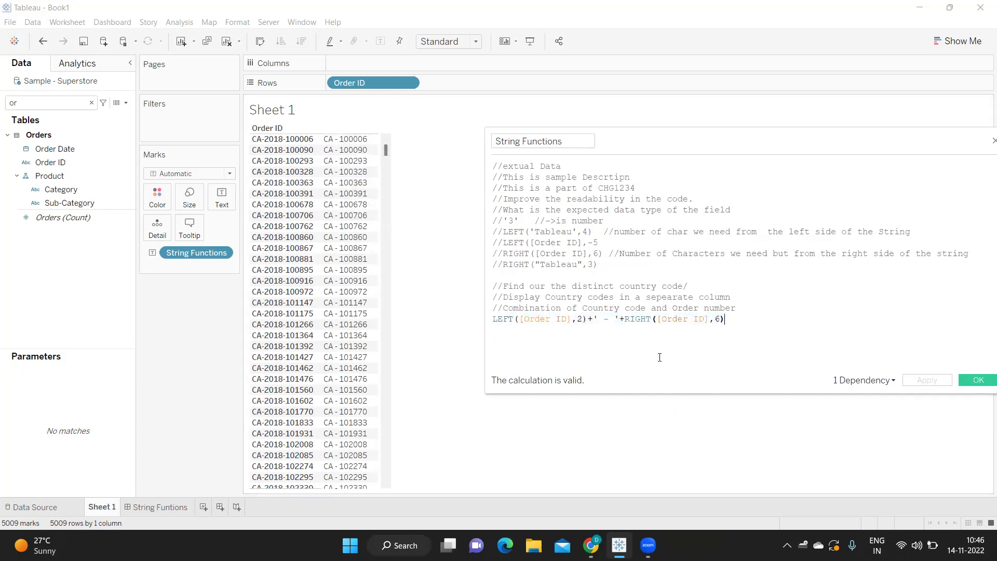
# Step: Add the comments "//First Name is in Diff Col and Last Name is in Diff" and "//Full Name -" below the expression, after a blank line
pyautogui.moveTo(758, 323); pyautogui.dragTo(493, 320)
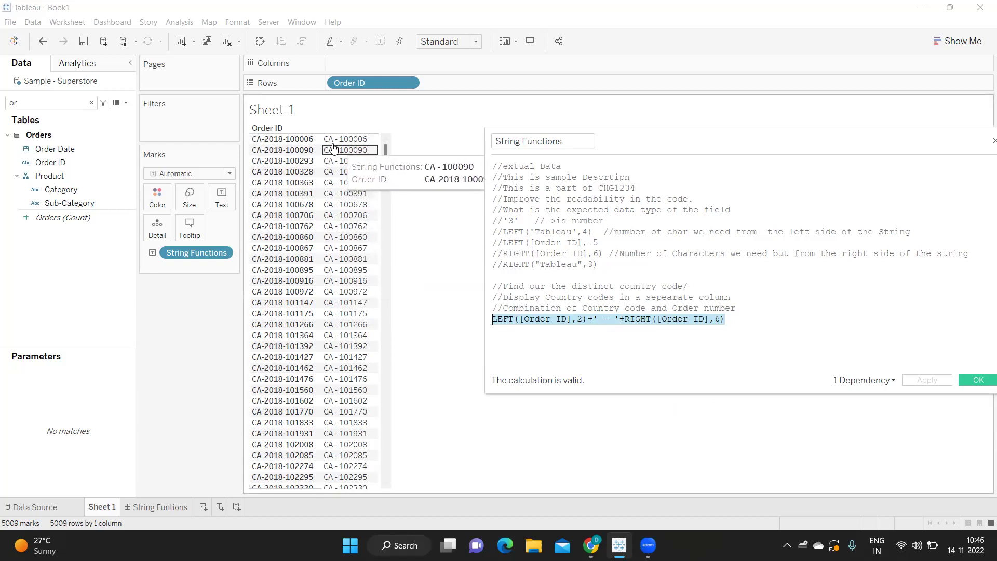
pyautogui.click(737, 320)
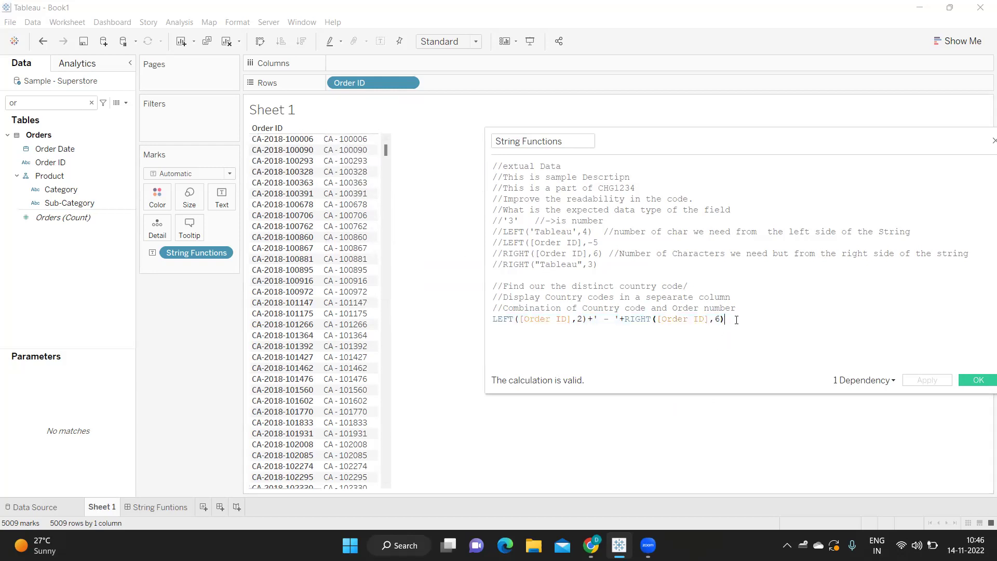
pyautogui.press('Return')
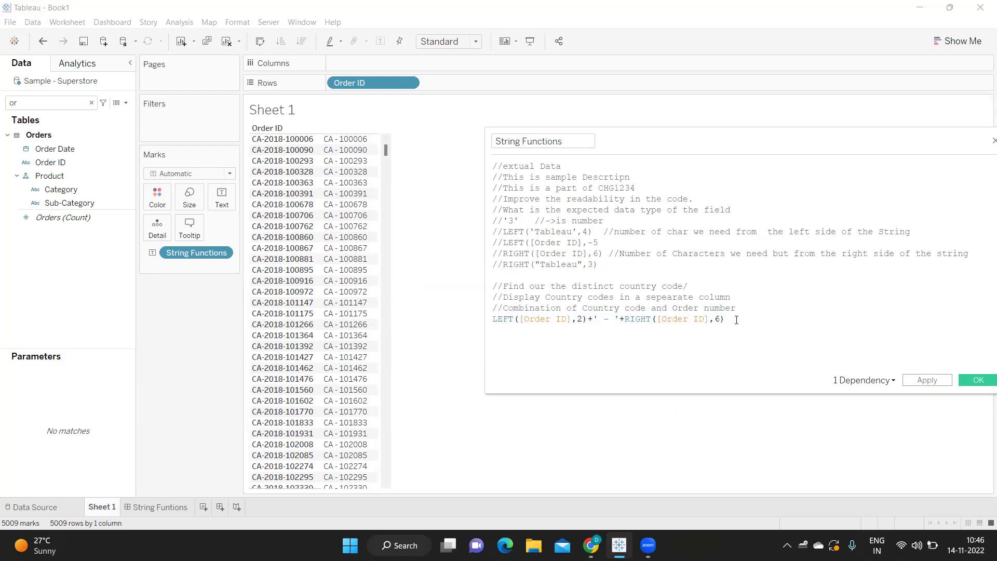
pyautogui.click(737, 320)
pyautogui.hotkey('ctrl', 'space')
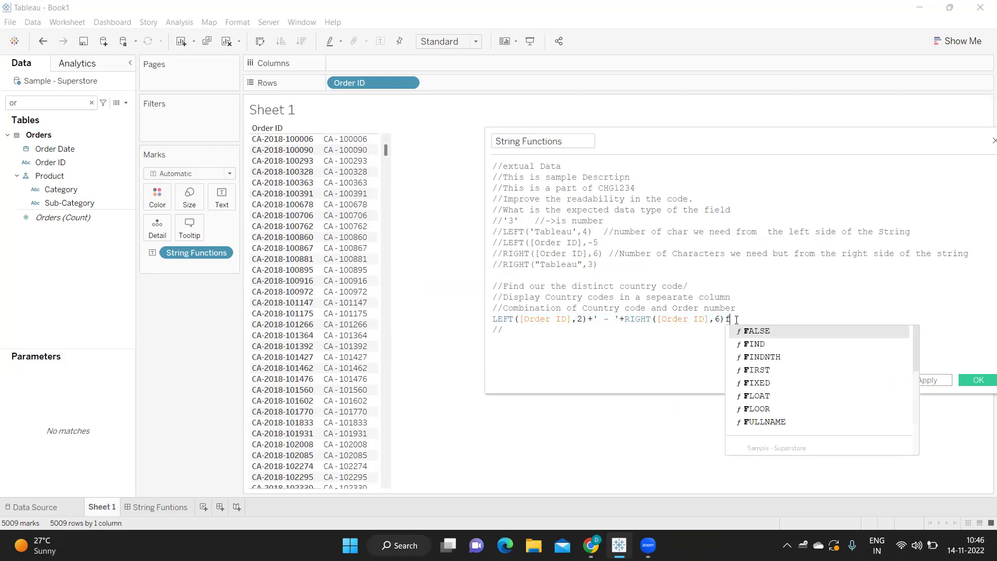
pyautogui.press('Escape')
pyautogui.press('Return')
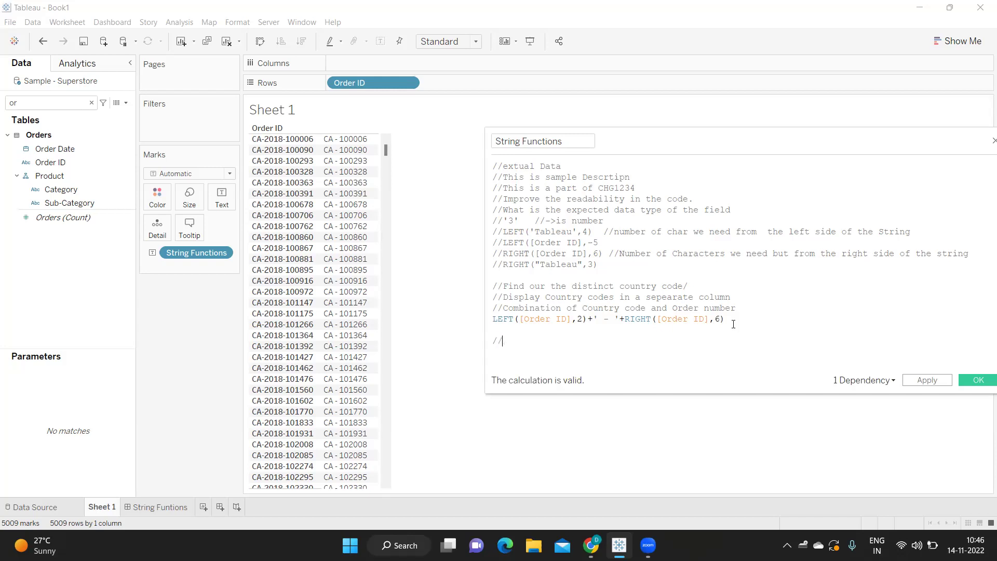
pyautogui.press('Down')
pyautogui.press('End')
pyautogui.write('First ')
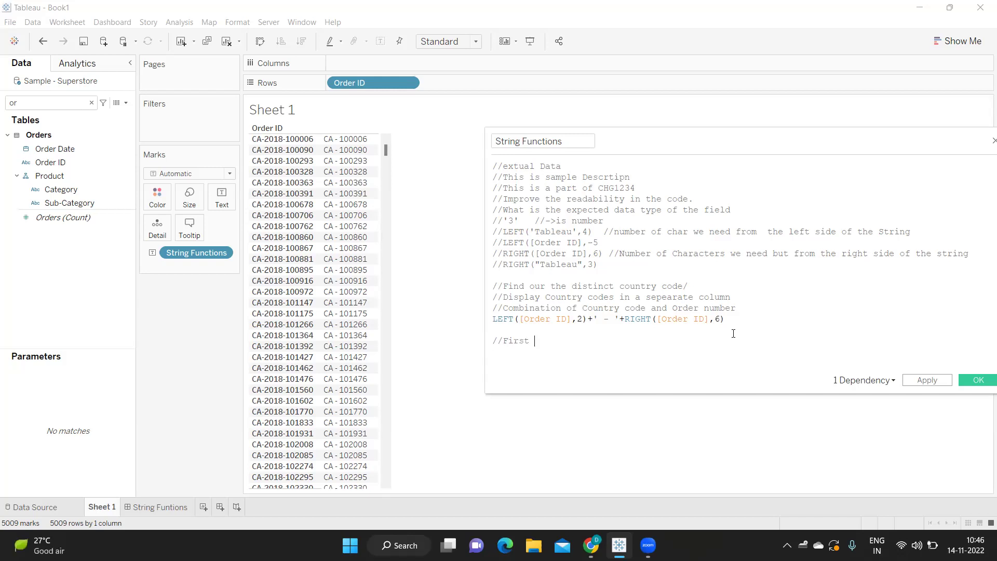
pyautogui.write('Name is in  Diff Col and Last Name is in ')
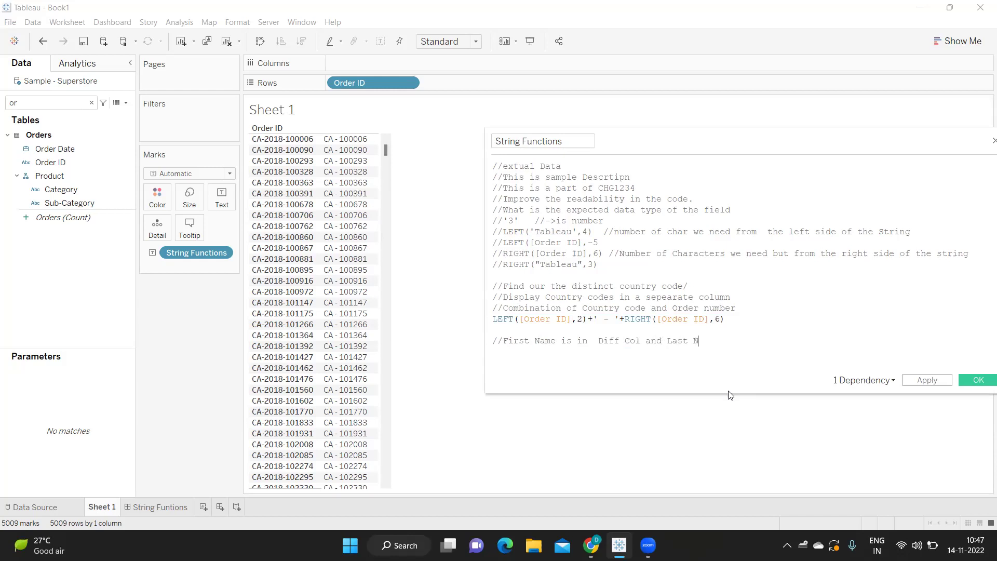
pyautogui.write('Diff')
pyautogui.press('Return')
pyautogui.write('//Full Name -')
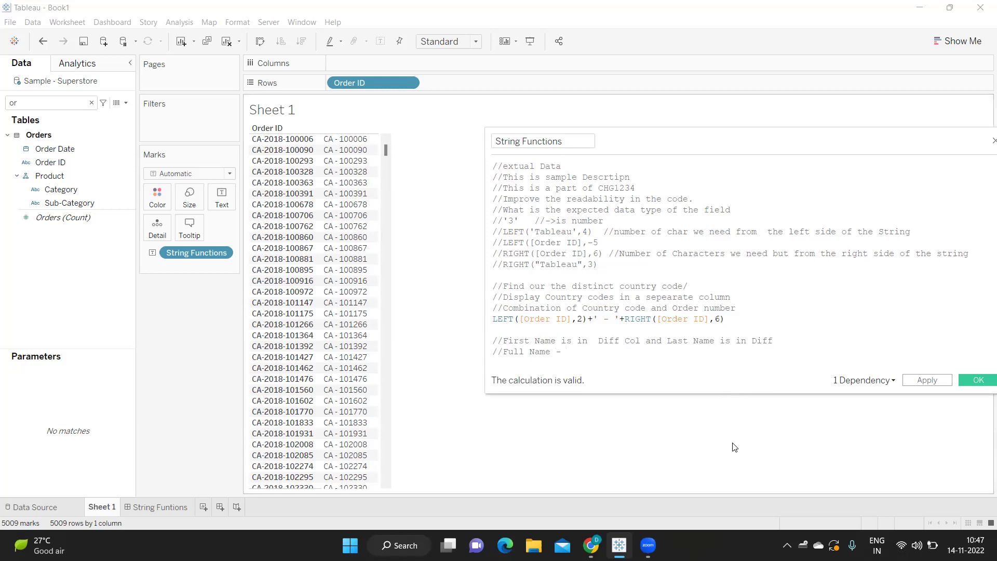
# Step: Insert another blank line directly below the combined LEFT and RIGHT expression
pyautogui.moveTo(725, 318); pyautogui.dragTo(485, 320)
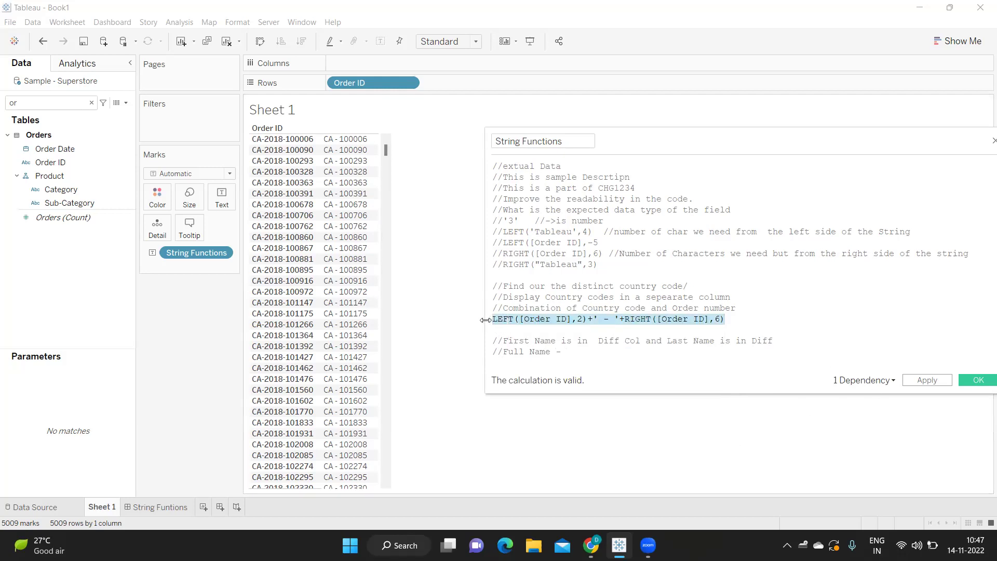
pyautogui.click(562, 354)
pyautogui.moveTo(648, 546)
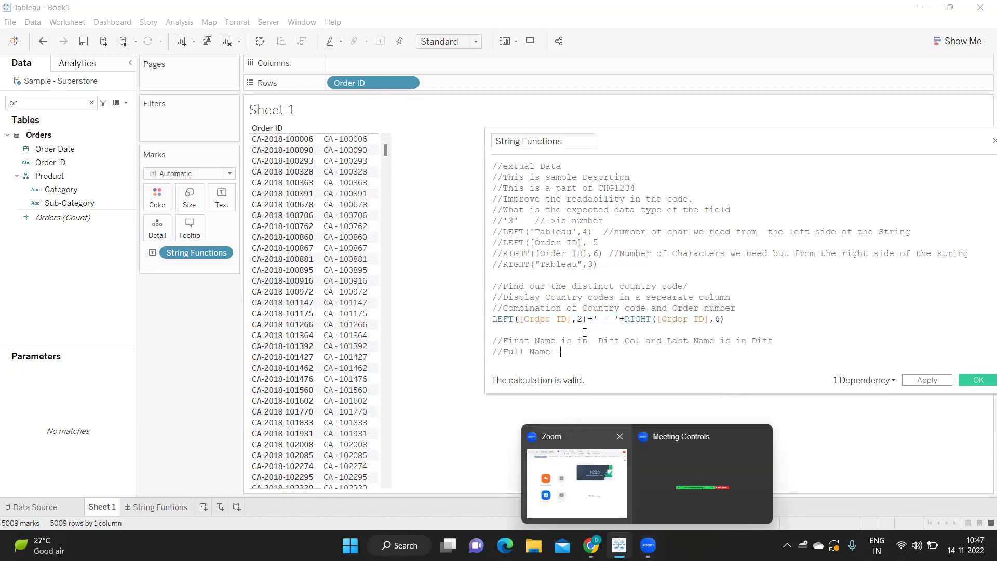
pyautogui.moveTo(595, 319); pyautogui.dragTo(497, 318)
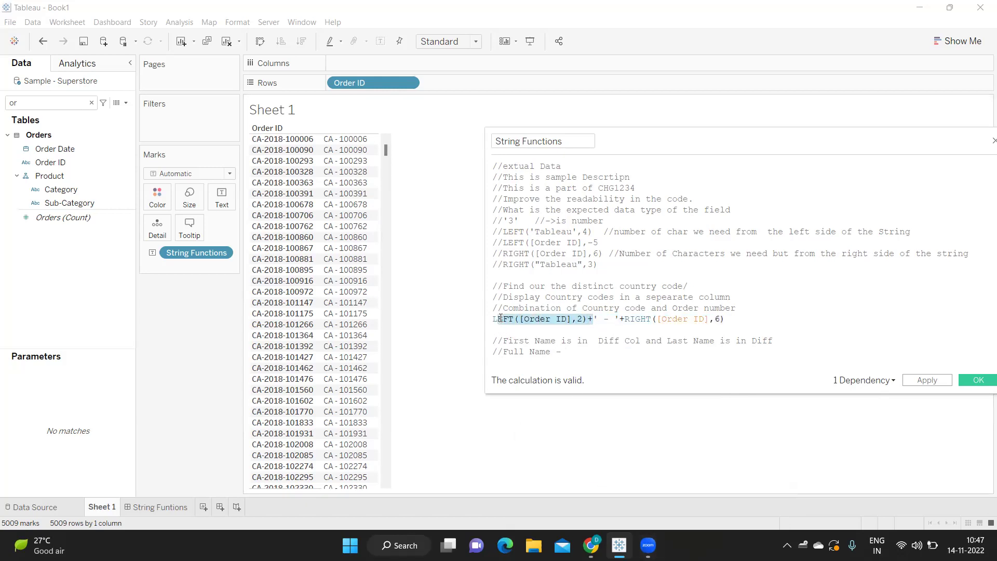
pyautogui.click(743, 318)
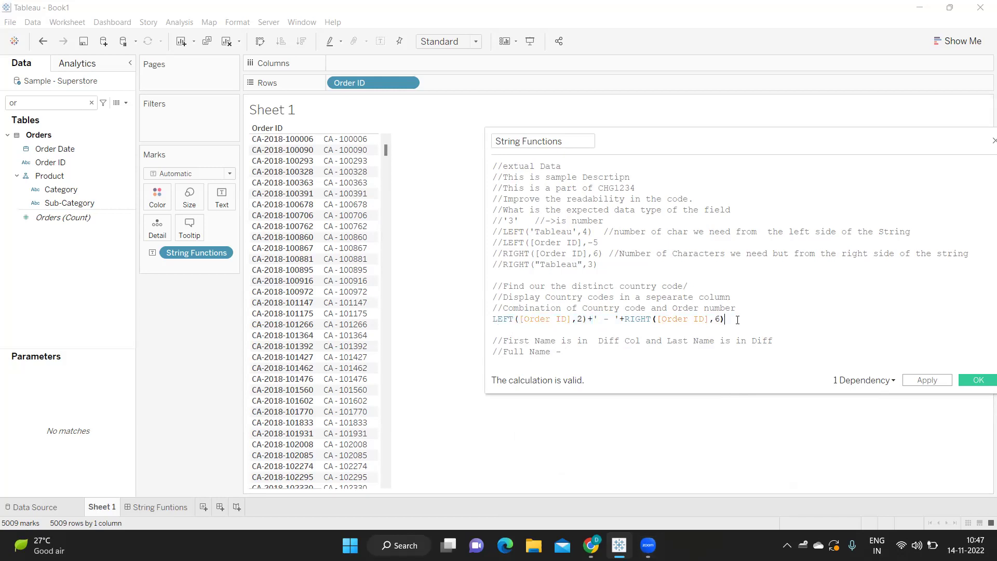
pyautogui.press('Return')
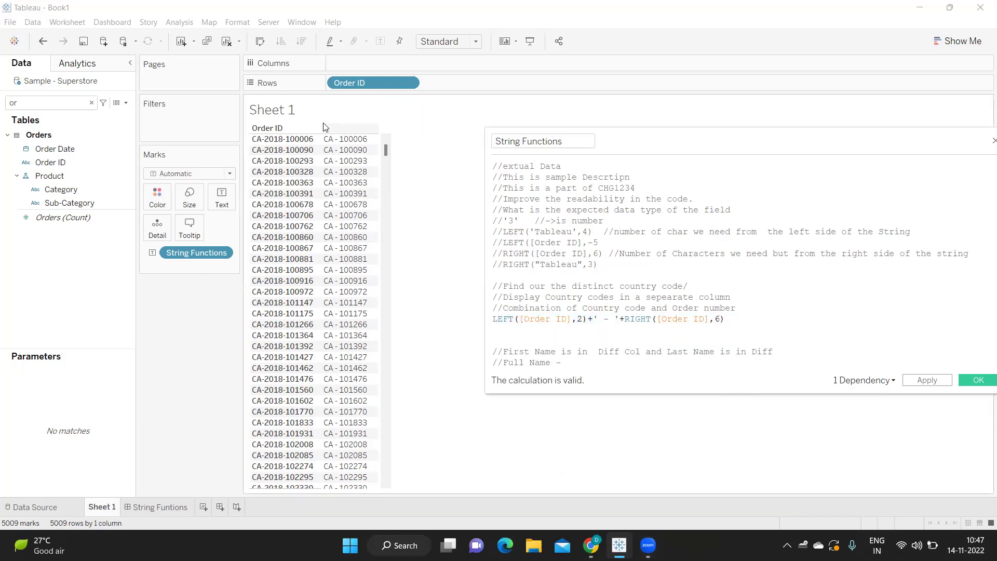
# Step: Replace Order ID on Rows with Category and expand it down to Sub-Category
pyautogui.moveTo(367, 81); pyautogui.dragTo(344, 93)
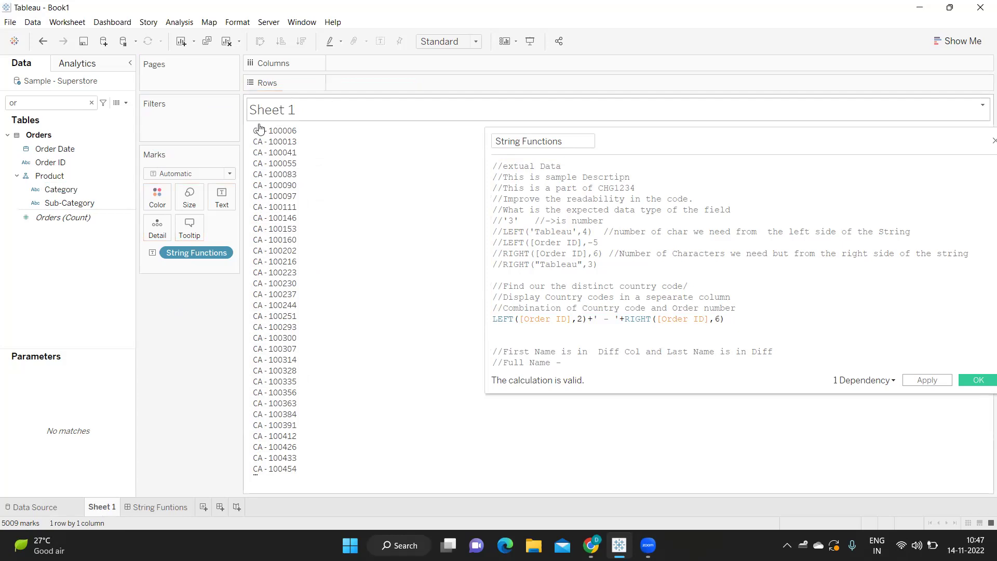
pyautogui.moveTo(65, 190); pyautogui.dragTo(323, 83)
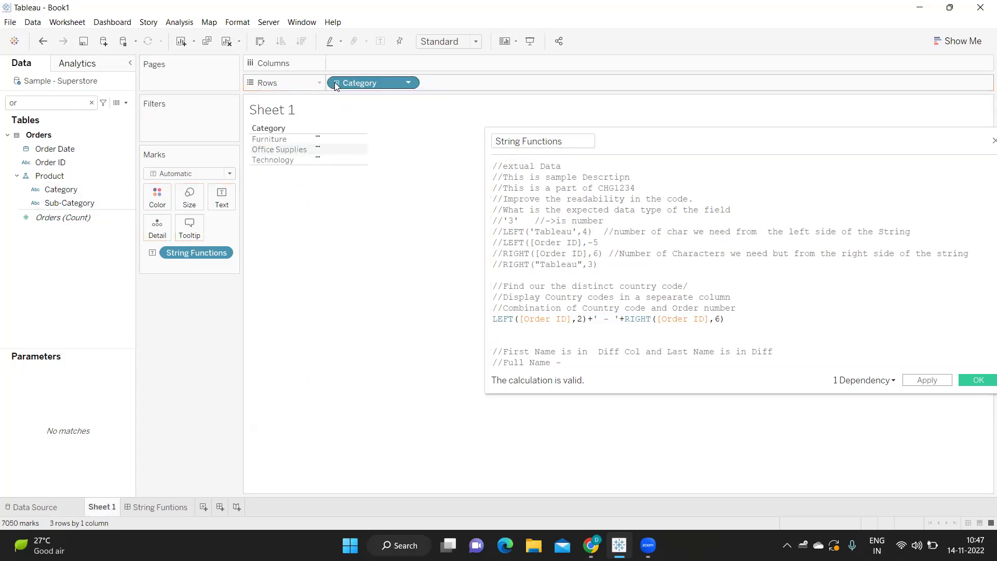
pyautogui.click(336, 83)
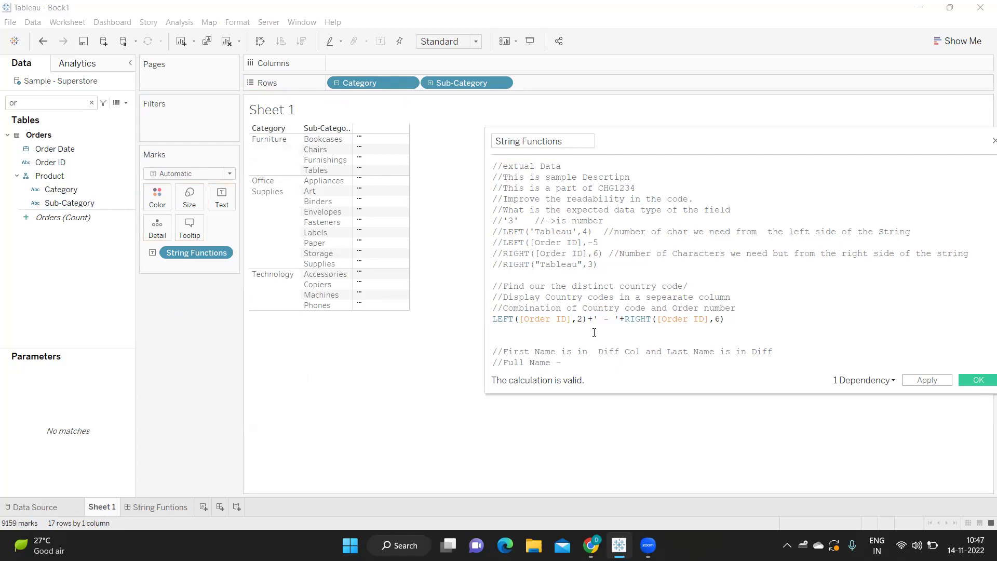
# Step: Comment out the combined LEFT and RIGHT expression with //
pyautogui.press('Up')
pyautogui.write('//')
pyautogui.press('Down')
# Step: Enter [Category]+[Sub-Category] on the line below the commented-out expression and apply the calculation
pyautogui.write('ca')
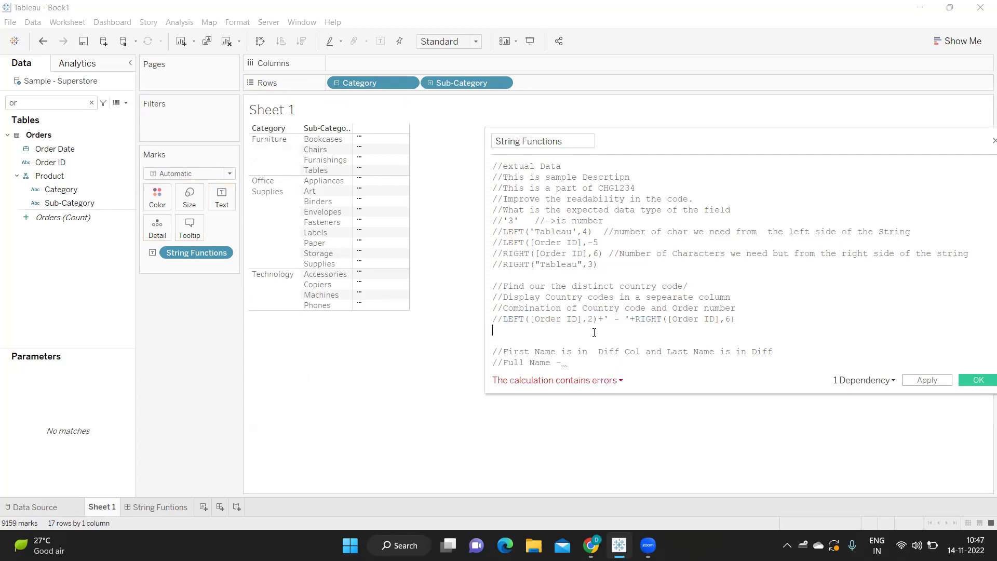
pyautogui.press('Down')
pyautogui.press('Return')
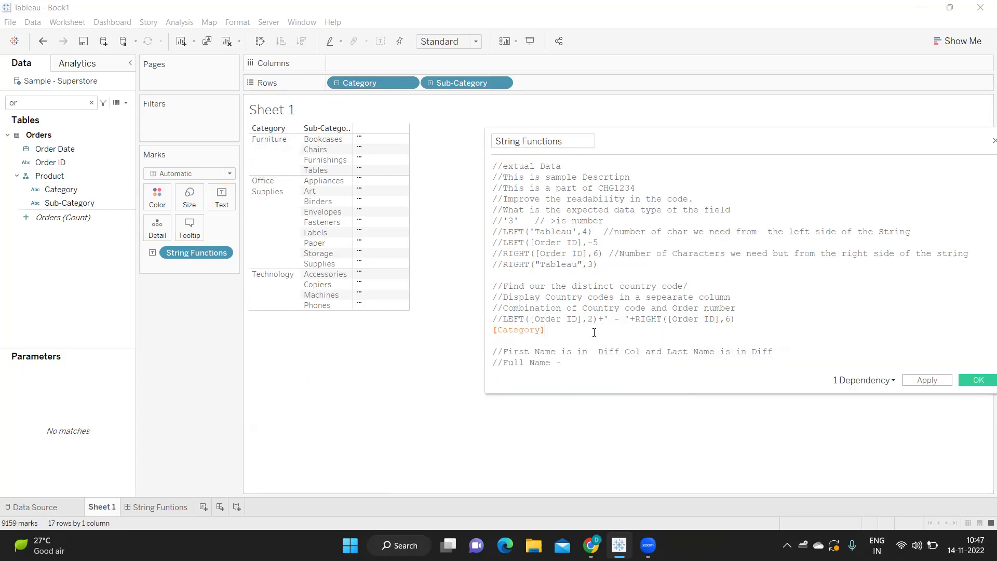
pyautogui.write('+sy')
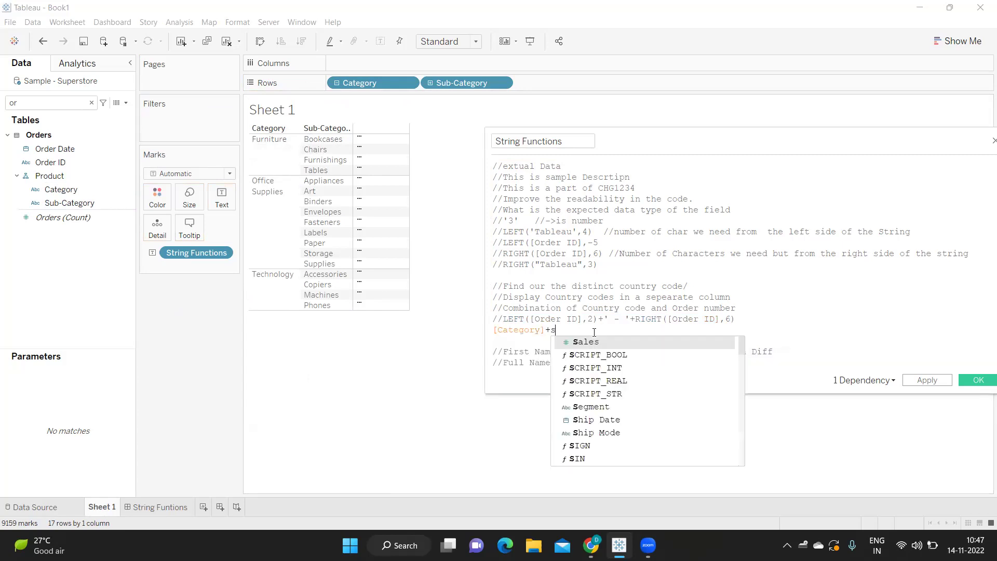
pyautogui.press('BackSpace')
pyautogui.write('u')
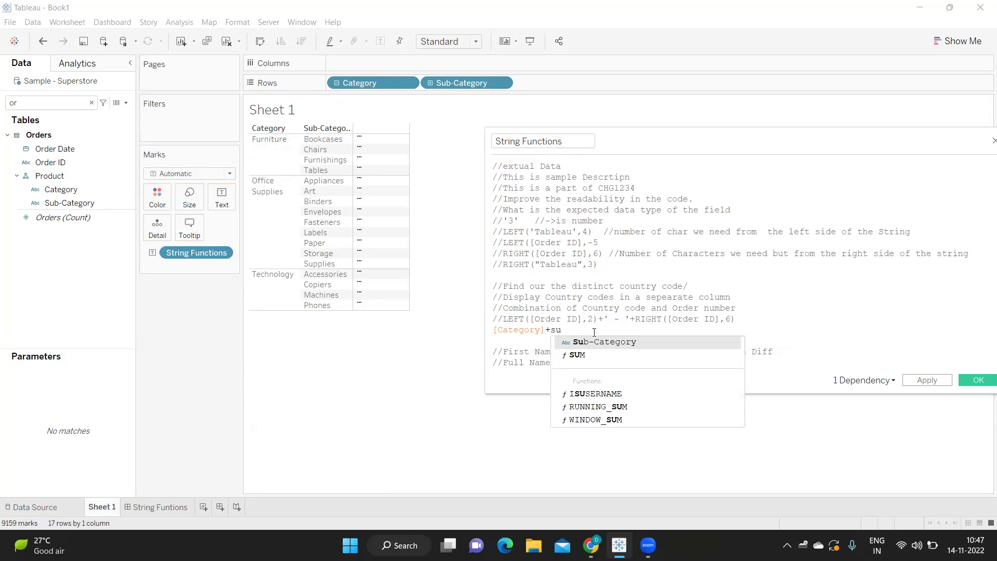
pyautogui.press('Return')
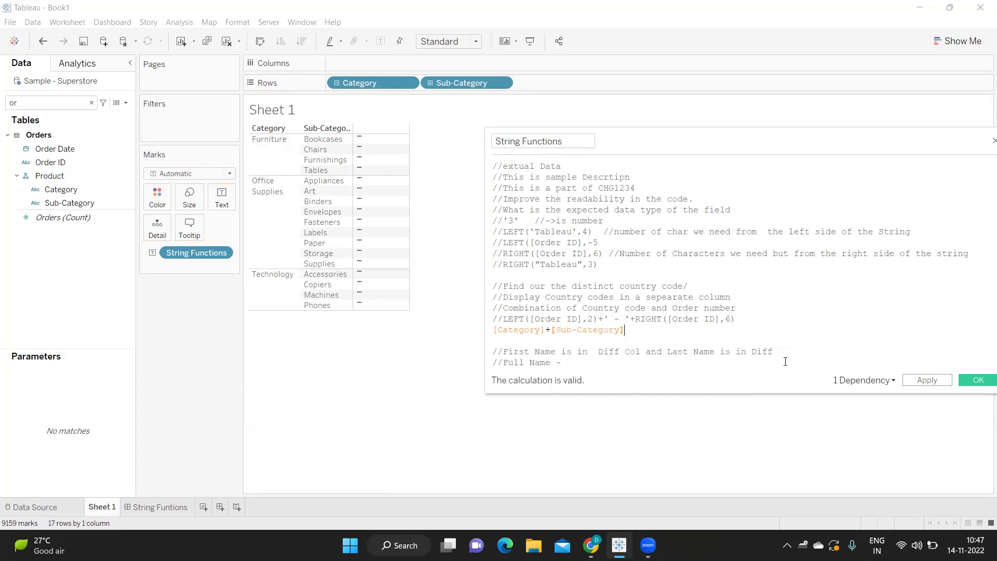
pyautogui.click(928, 380)
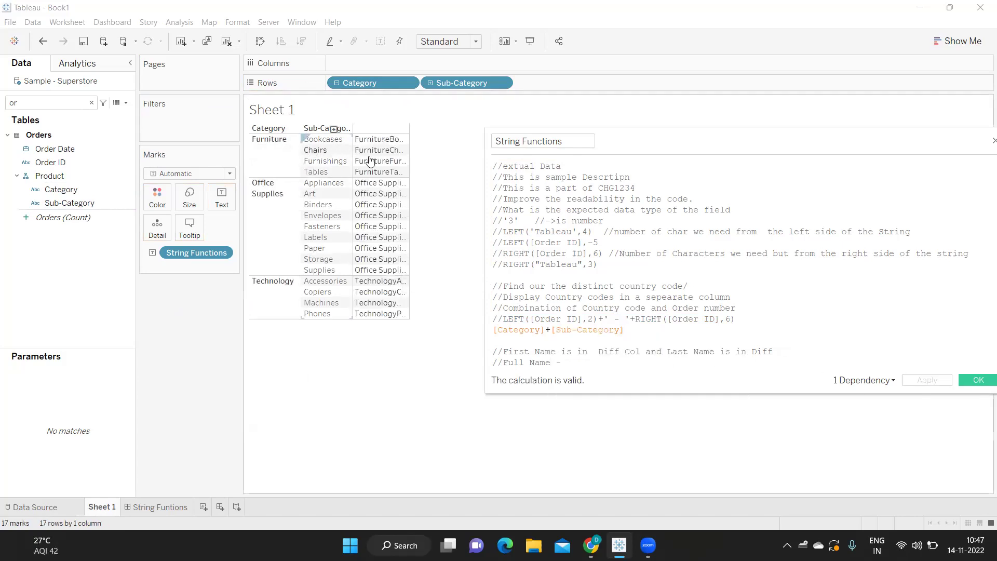
# Step: Widen the String Functions value column to fit its full text and move the calculation editor clear of the table
pyautogui.moveTo(410, 151)
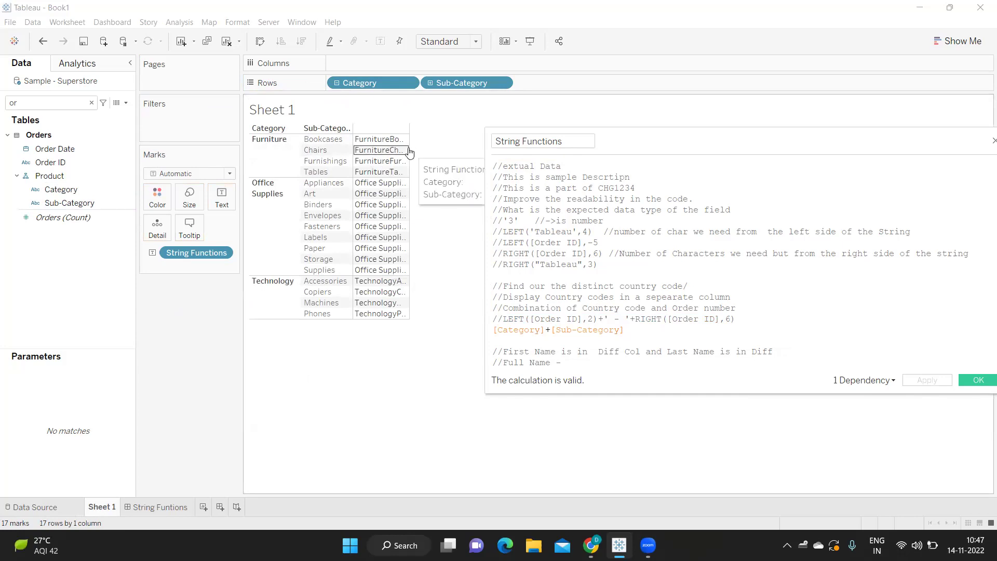
pyautogui.moveTo(409, 151); pyautogui.dragTo(483, 152)
pyautogui.moveTo(665, 142); pyautogui.dragTo(761, 120)
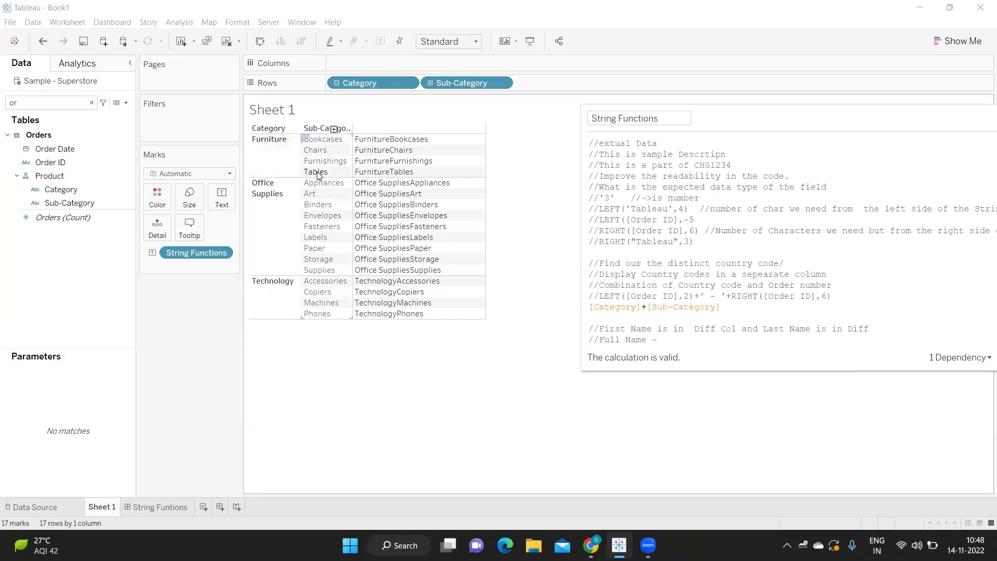
pyautogui.moveTo(409, 151)
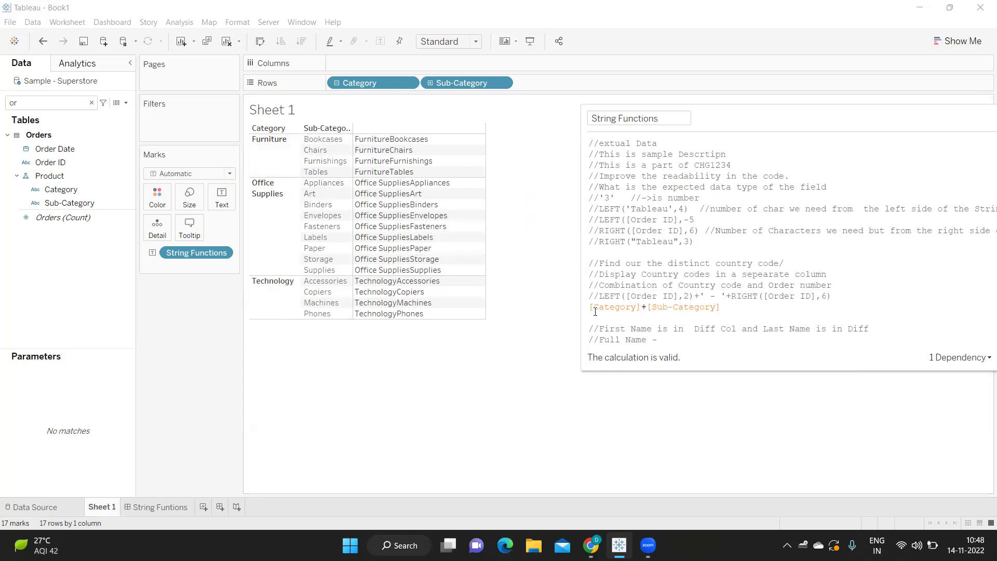
pyautogui.moveTo(726, 307); pyautogui.dragTo(599, 297)
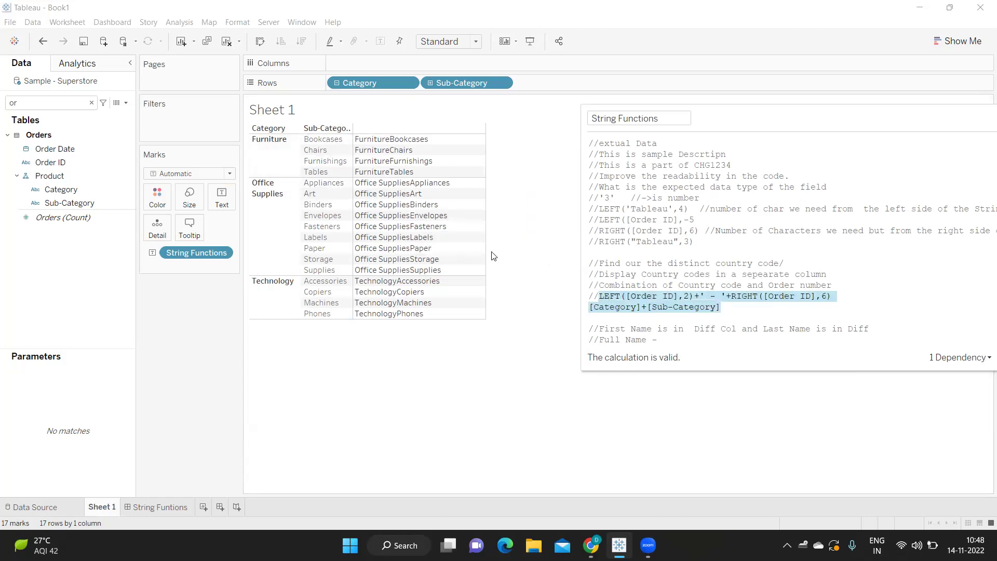
pyautogui.click(590, 306)
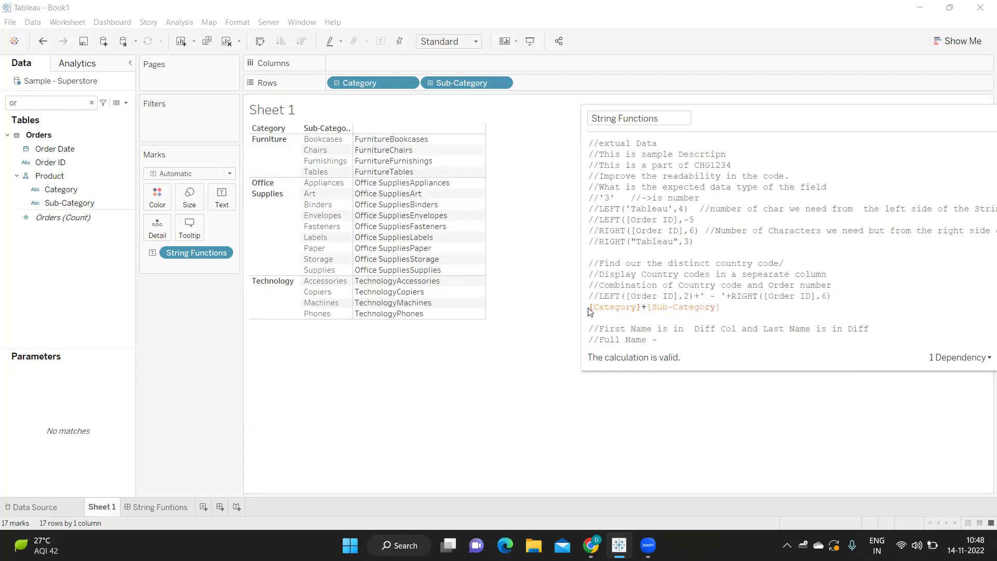
# Step: Comment out the [Category]+[Sub-Category] expression, enter 3+4 on the line below it and apply the calculation
pyautogui.write('//')
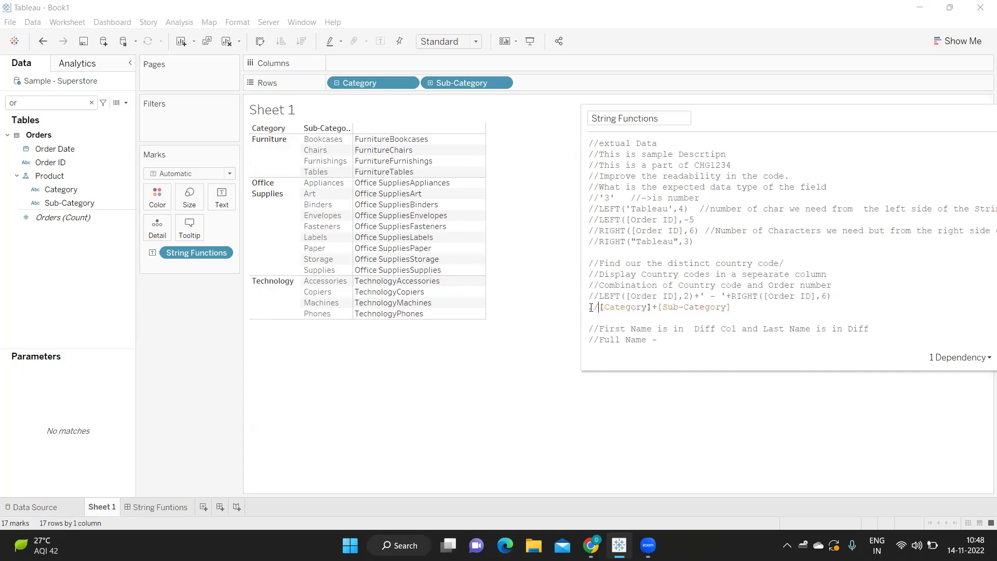
pyautogui.click(780, 312)
pyautogui.press('Return')
pyautogui.write('3+4')
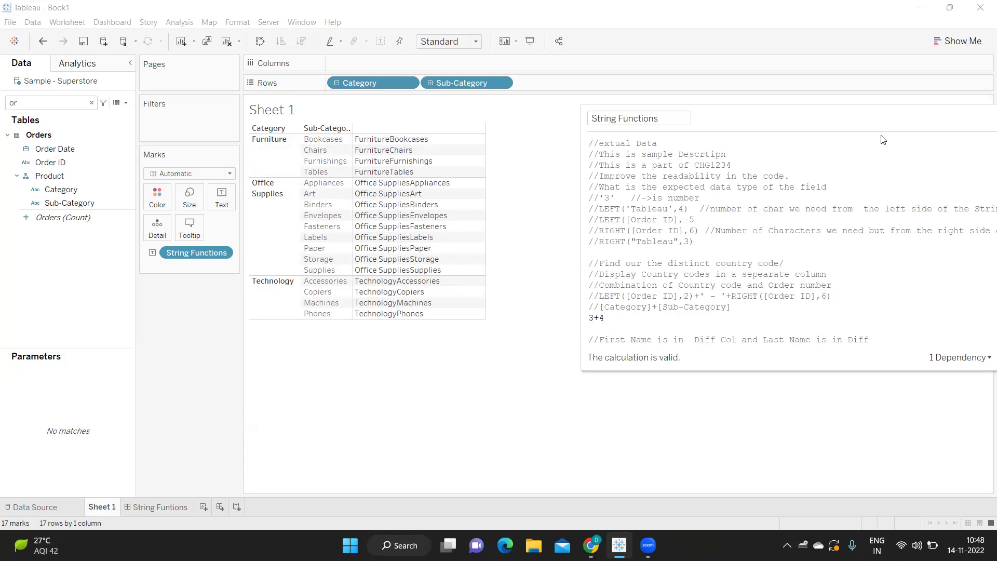
pyautogui.moveTo(843, 127); pyautogui.dragTo(766, 119)
pyautogui.moveTo(551, 313); pyautogui.dragTo(510, 309)
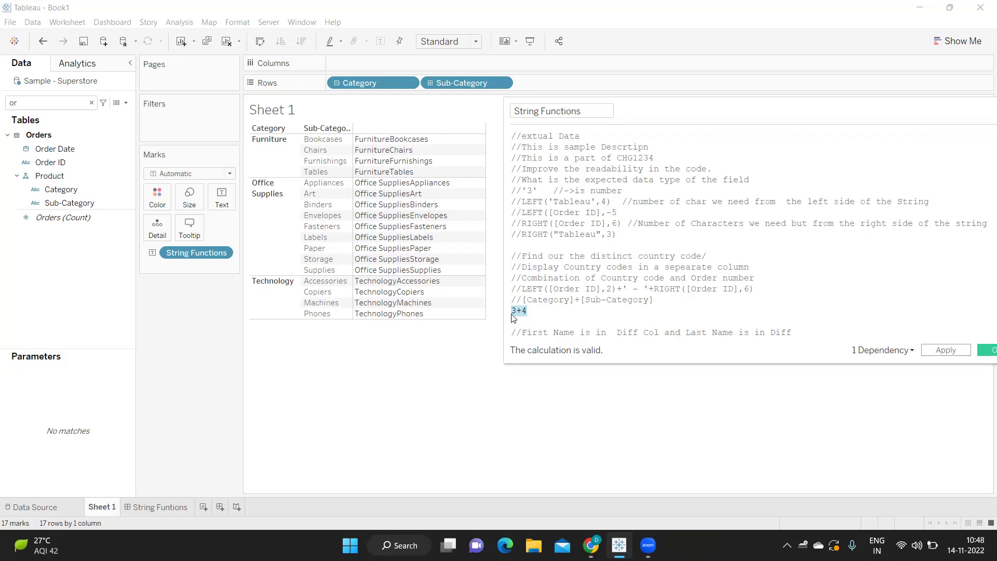
pyautogui.click(528, 314)
pyautogui.moveTo(528, 311); pyautogui.dragTo(510, 311)
pyautogui.click(946, 350)
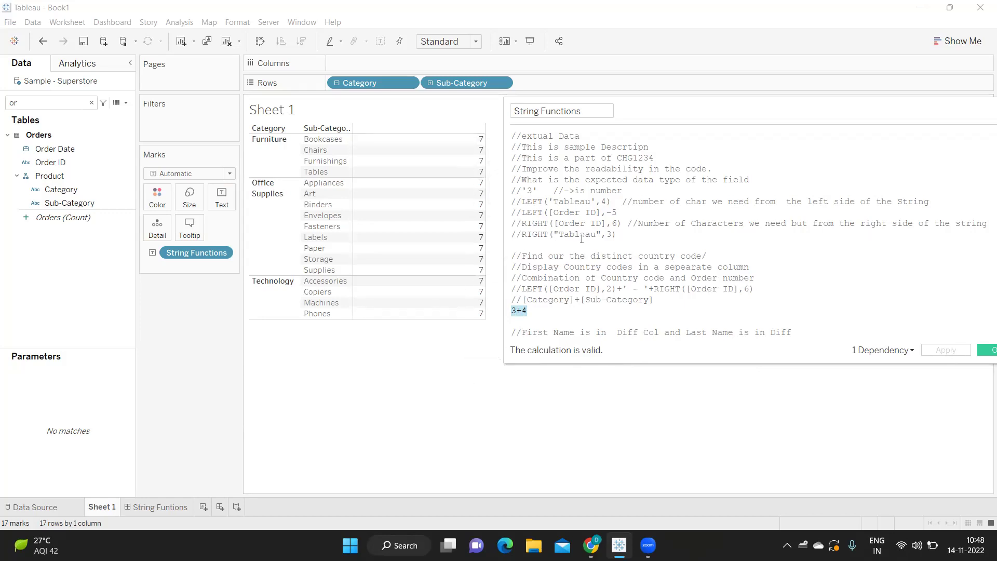
pyautogui.doubleClick(530, 289)
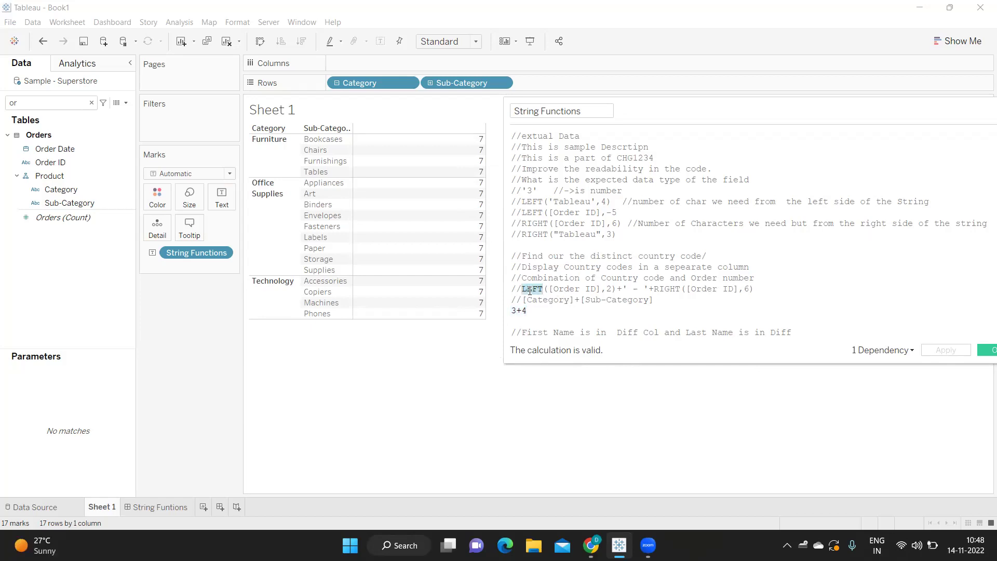
pyautogui.doubleClick(667, 289)
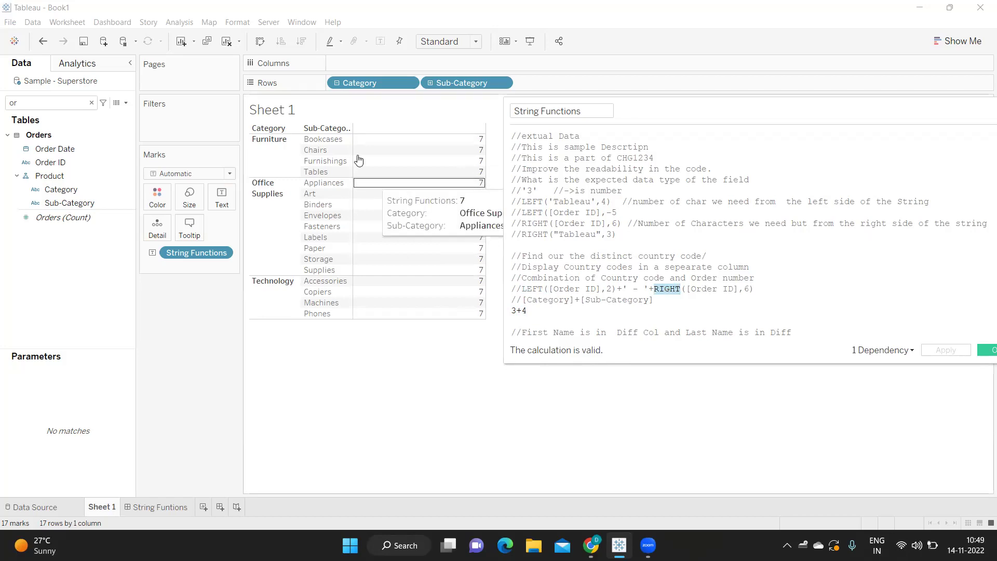
# Step: Replace Category and Sub-Category on Rows with Order ID, adding all its members
pyautogui.moveTo(369, 82); pyautogui.dragTo(365, 457)
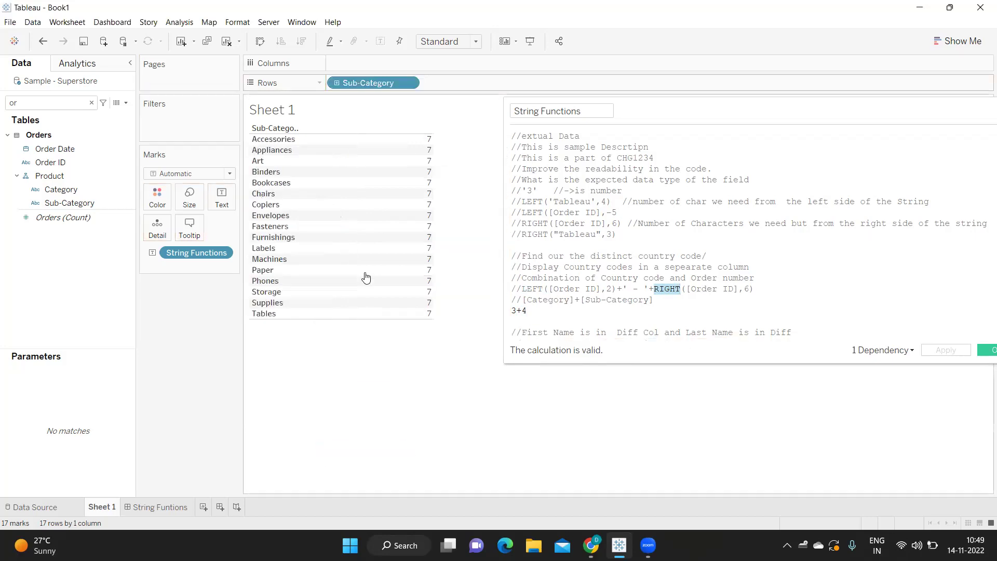
pyautogui.moveTo(354, 82); pyautogui.dragTo(308, 472)
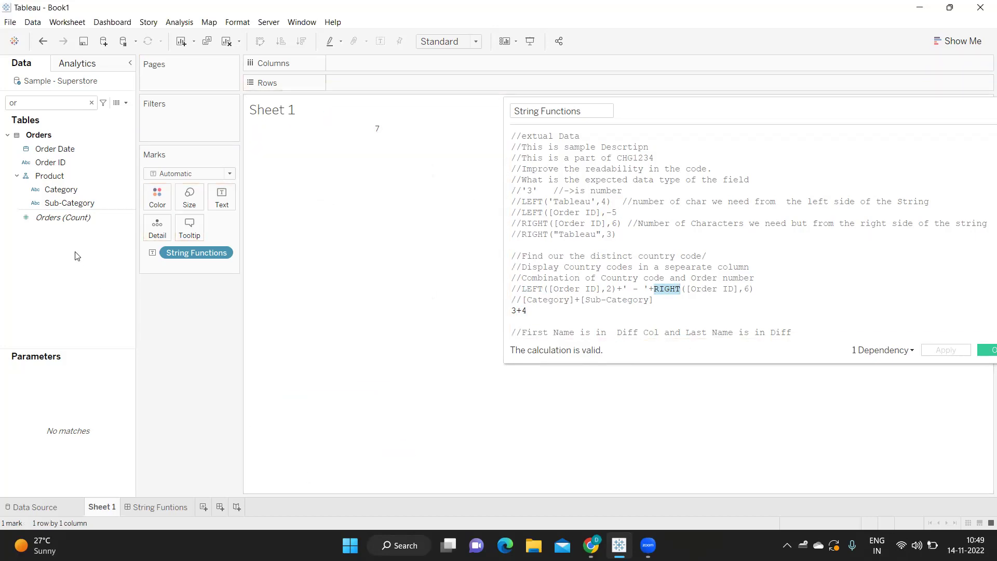
pyautogui.moveTo(71, 164); pyautogui.dragTo(411, 92)
pyautogui.click(80, 198)
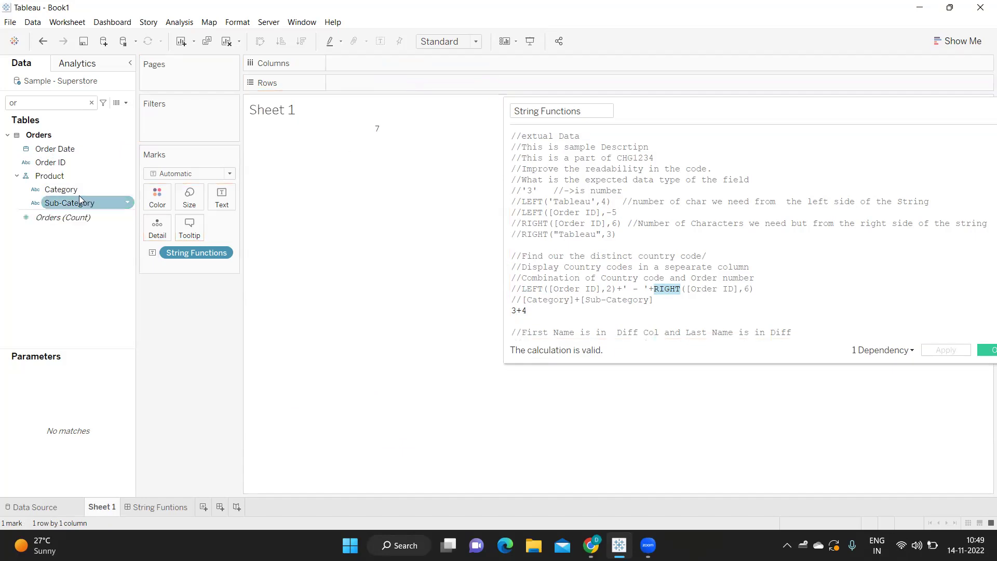
pyautogui.moveTo(51, 162); pyautogui.dragTo(371, 90)
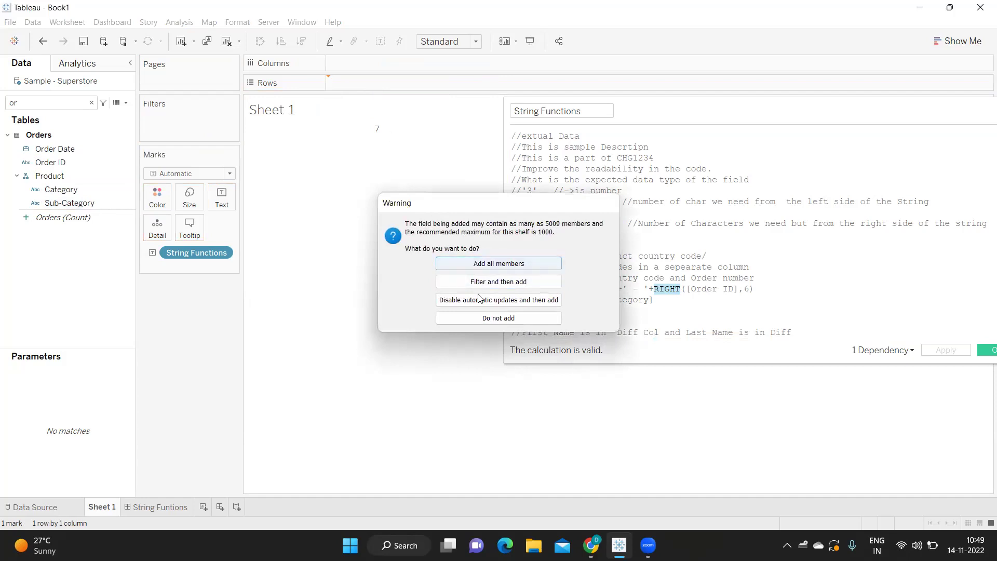
pyautogui.click(498, 265)
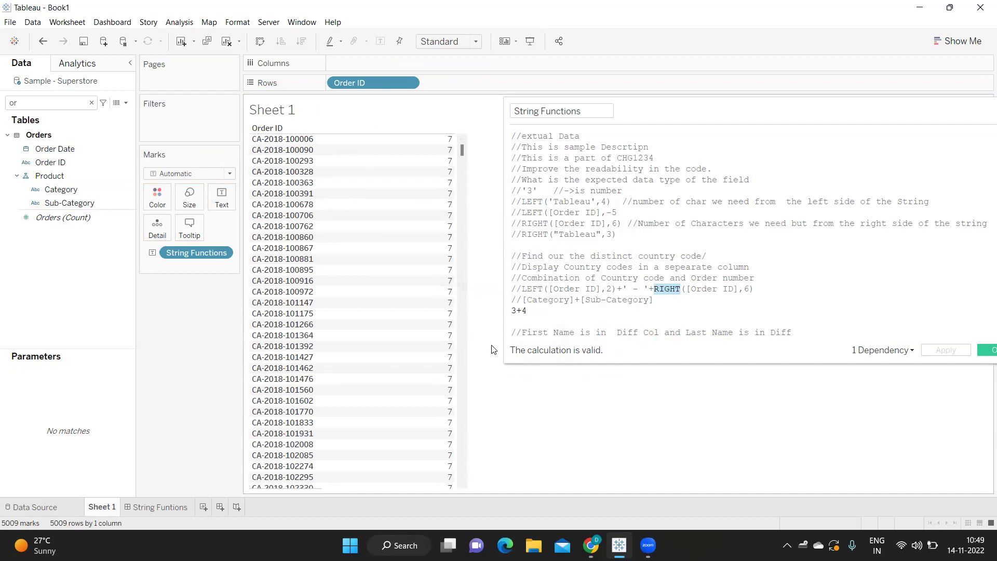
# Step: Comment out the 3+4 expression with //
pyautogui.press('Down')
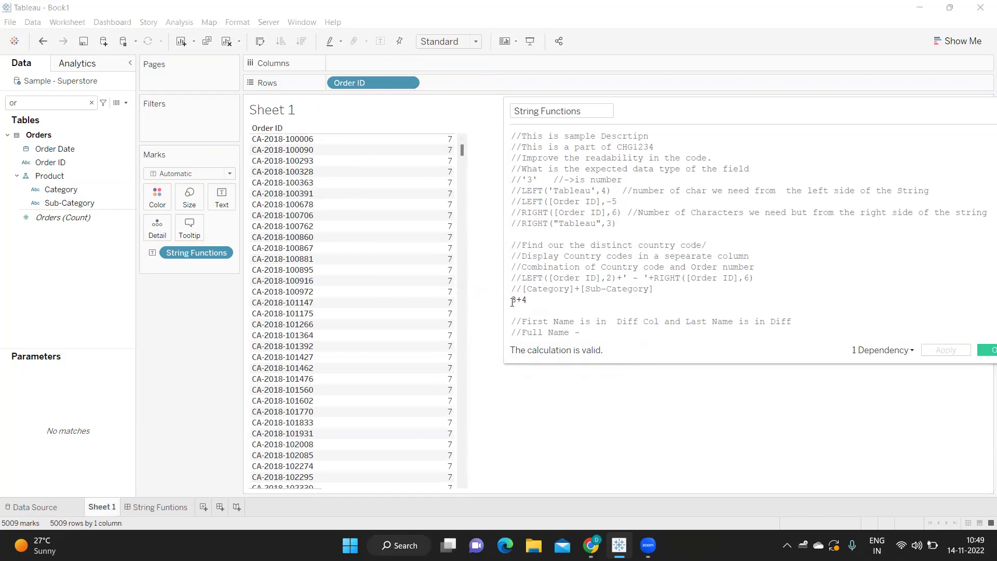
pyautogui.click(513, 301)
pyautogui.write('//')
# Step: Add the comment //Bank Code is 3,7 on a new line below the Full Name comment
pyautogui.click(615, 335)
pyautogui.press('Return')
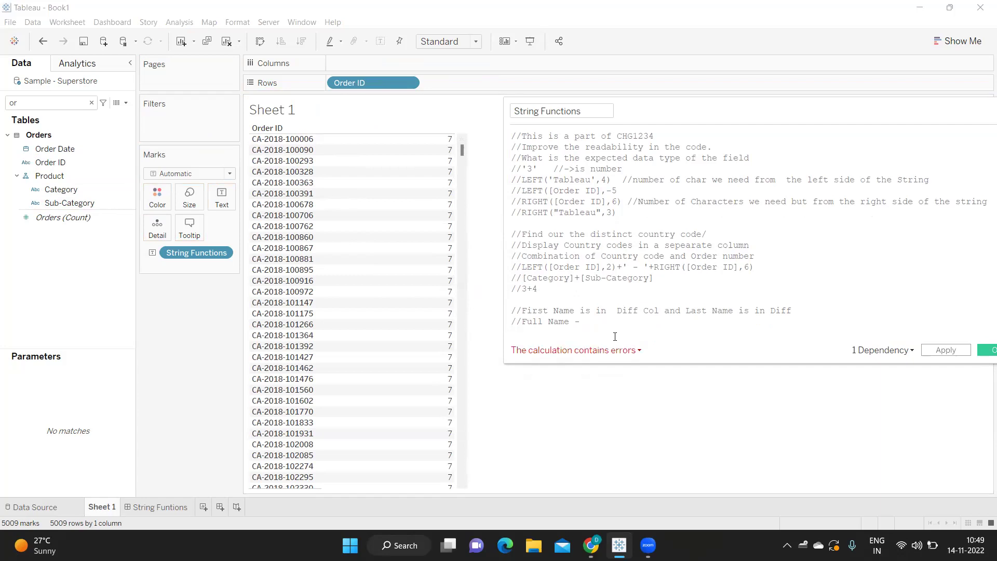
pyautogui.write('Bank')
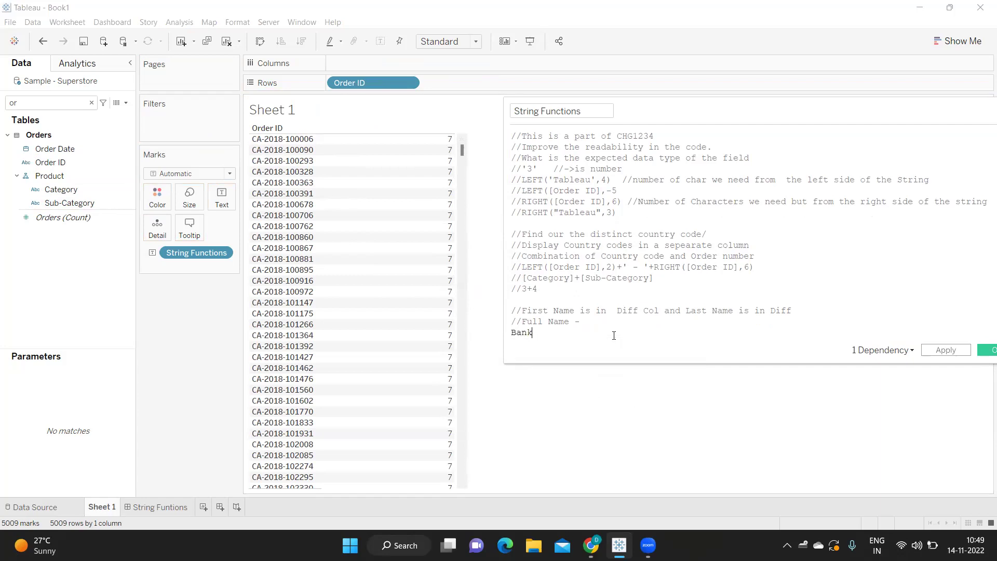
pyautogui.write(' Code is 3,7')
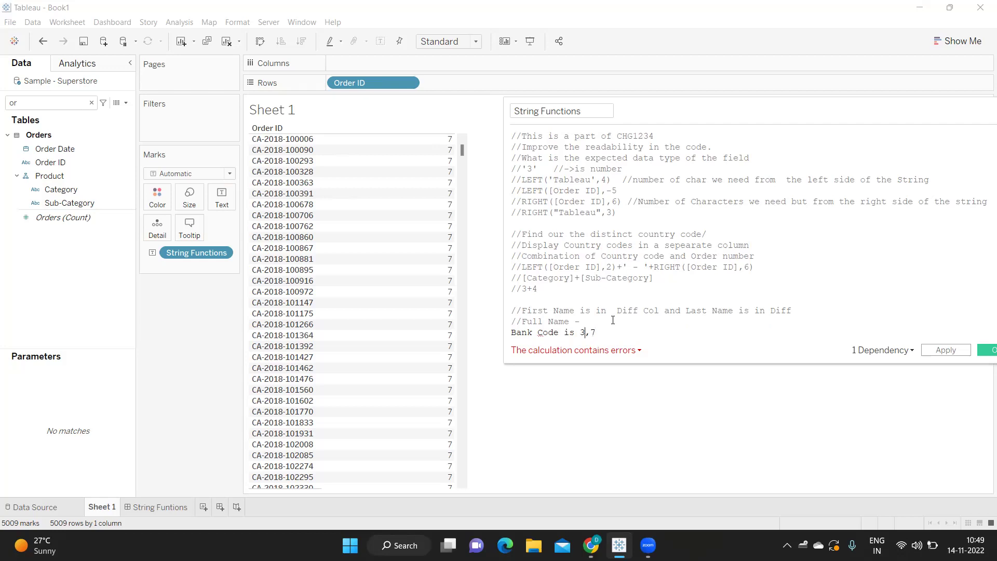
pyautogui.press('Left')
pyautogui.press('Left')
pyautogui.press('Left')
pyautogui.press('Left')
pyautogui.write('//')
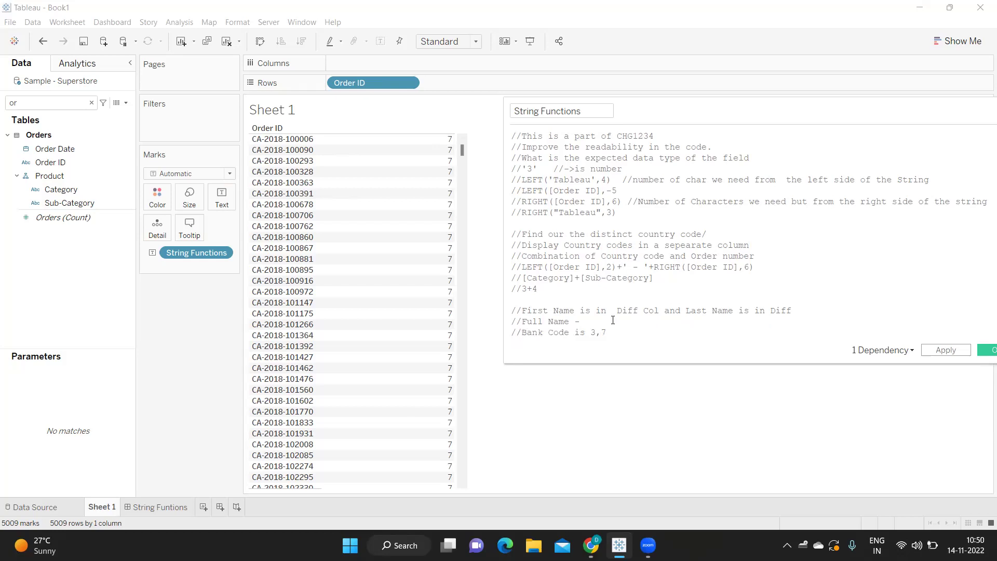
# Step: Enter MID([Order ID],3,4) on a new line below the Bank Code comment and apply the calculation
pyautogui.click(619, 333)
pyautogui.press('Return')
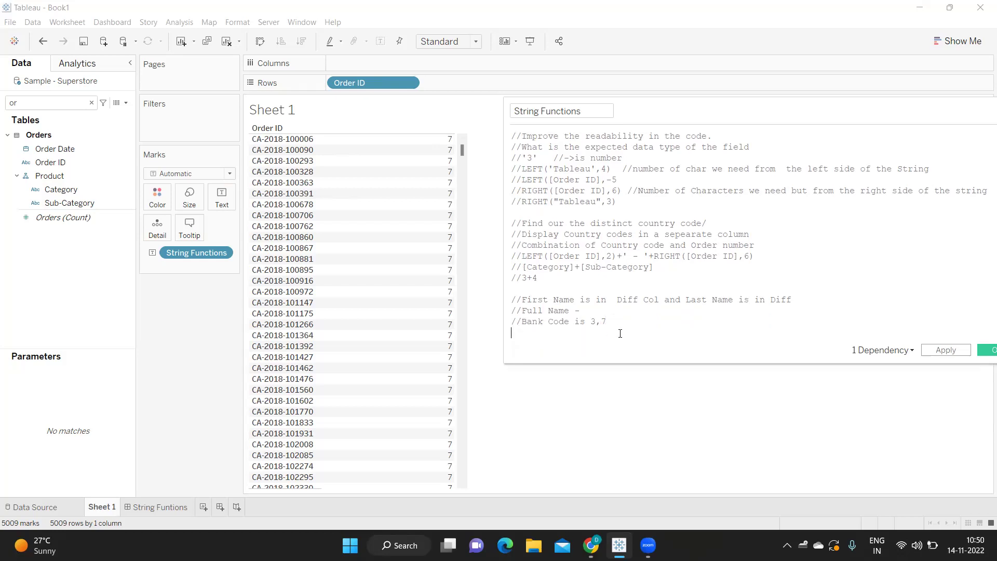
pyautogui.write('mi')
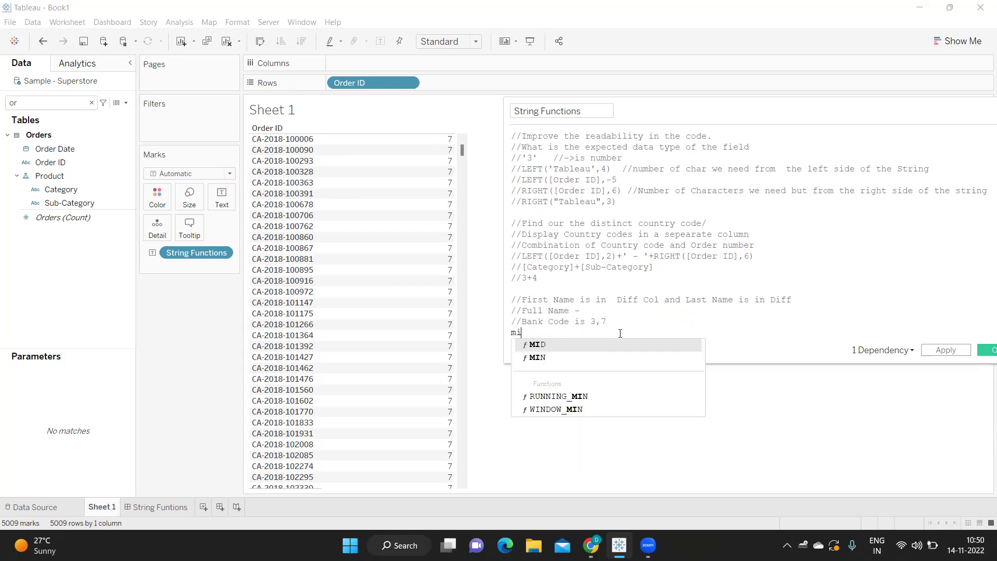
pyautogui.write('d')
pyautogui.press('Return')
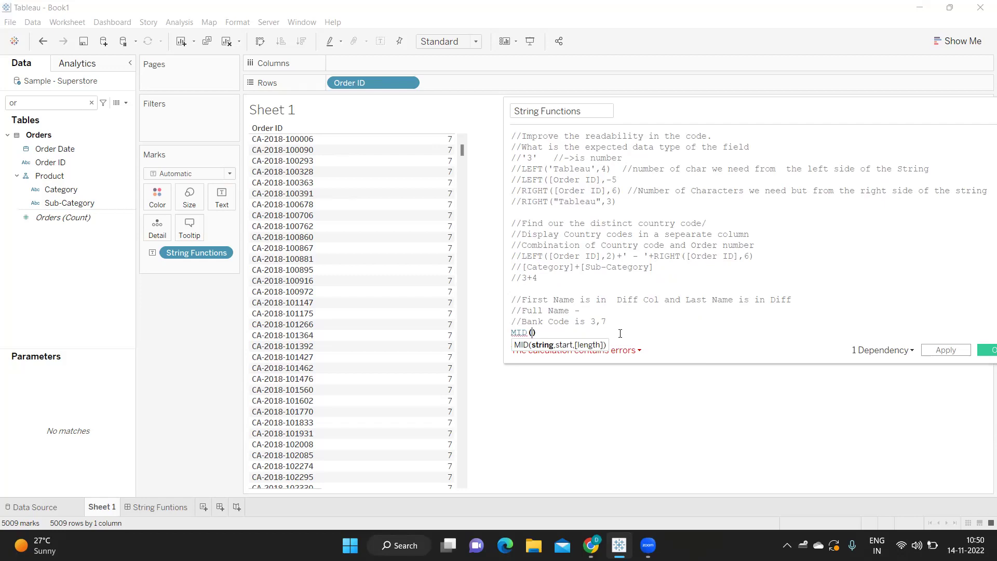
pyautogui.write('ord')
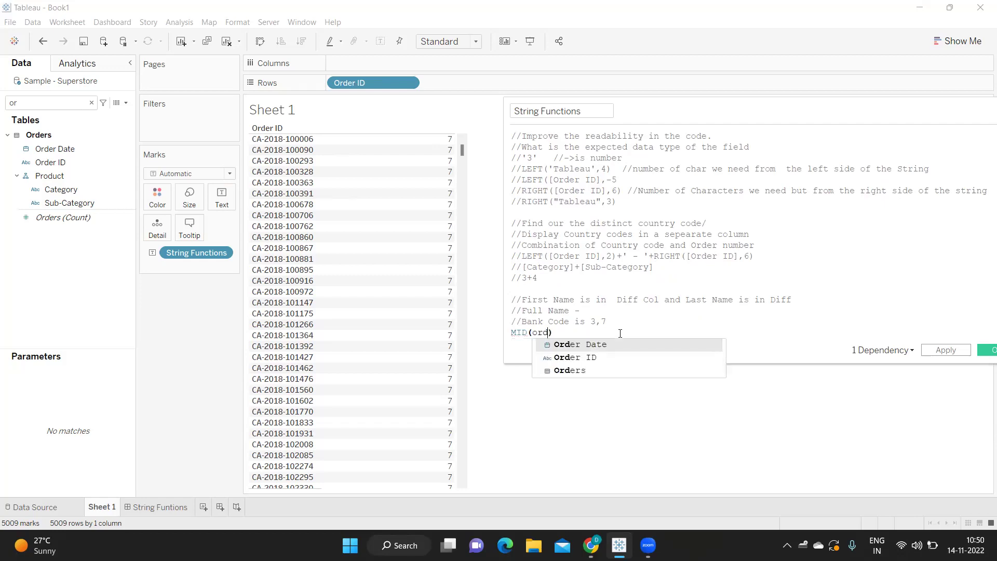
pyautogui.press('Down')
pyautogui.press('Return')
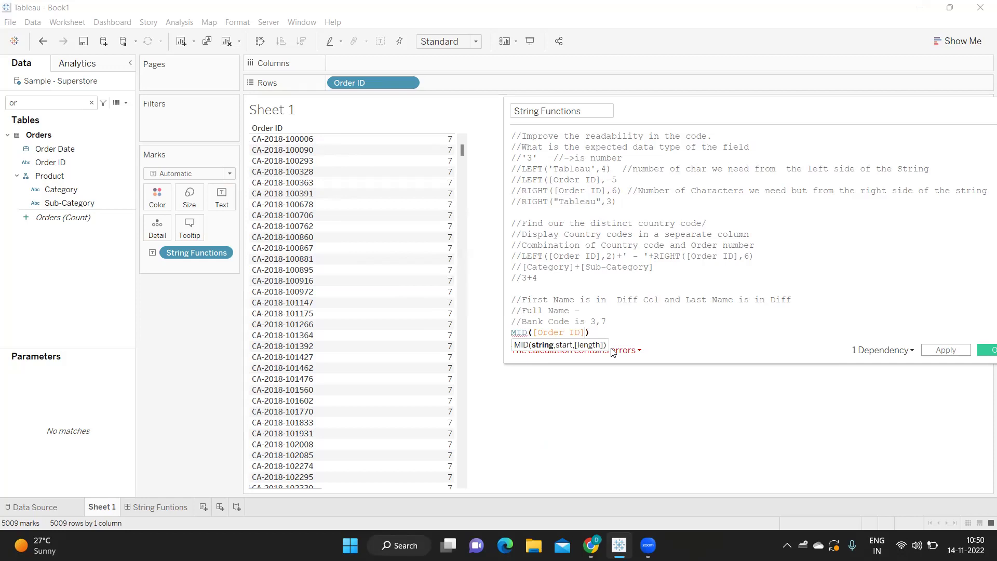
pyautogui.write(',3,')
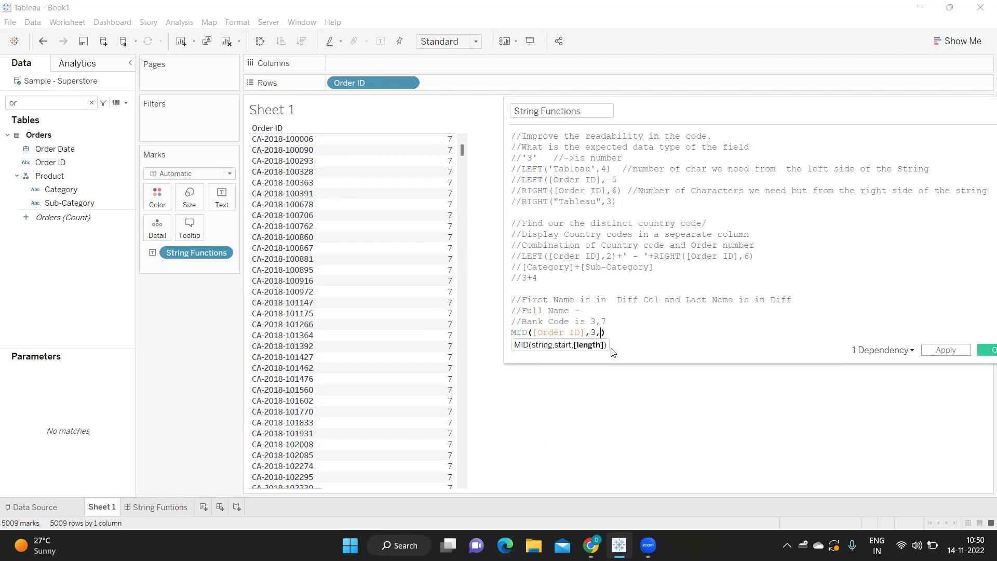
pyautogui.write('4')
pyautogui.press('Right')
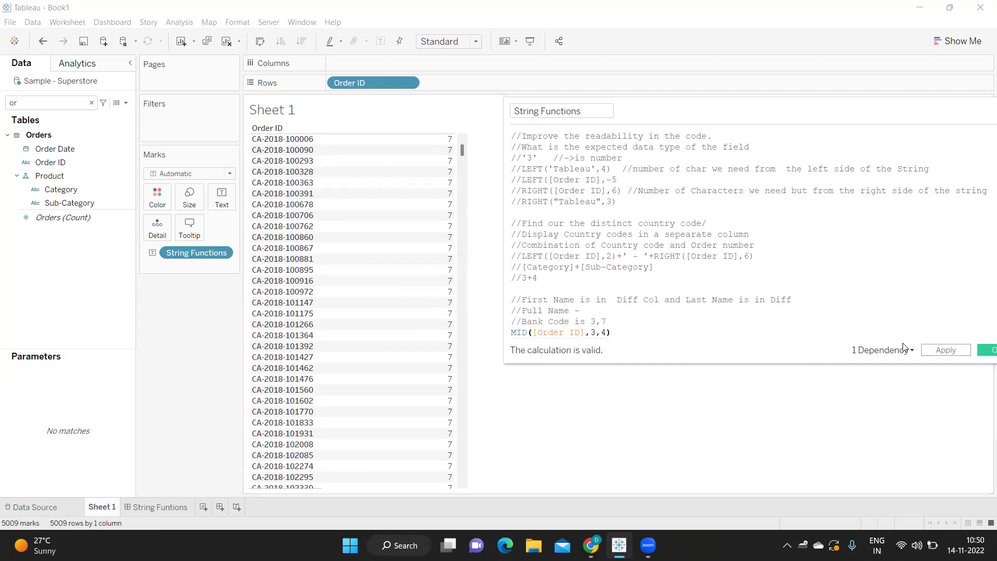
pyautogui.click(940, 351)
# Step: Set the start argument of the MID expression to 4 and apply the calculation
pyautogui.moveTo(345, 140)
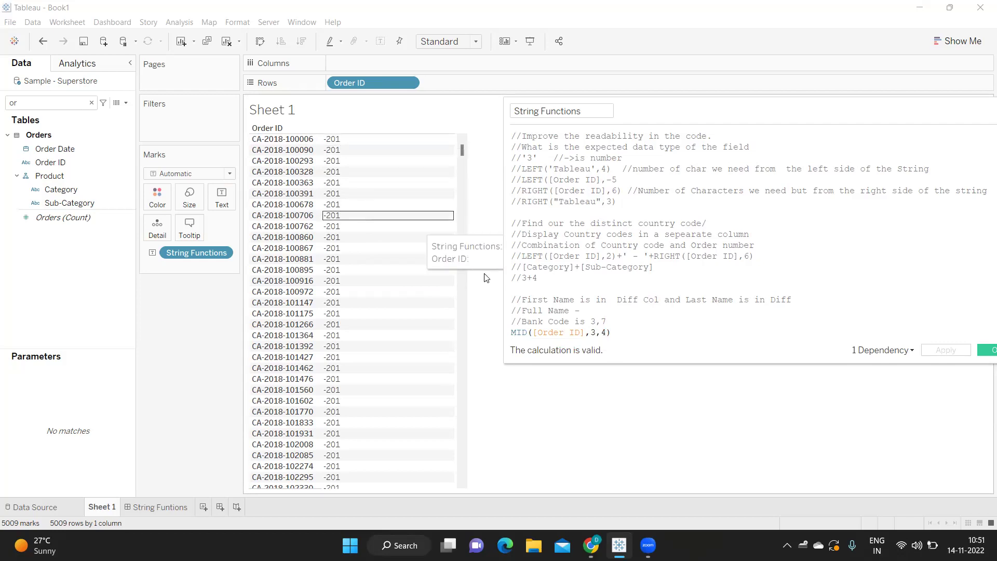
pyautogui.click(592, 332)
pyautogui.press('BackSpace')
pyautogui.write('4')
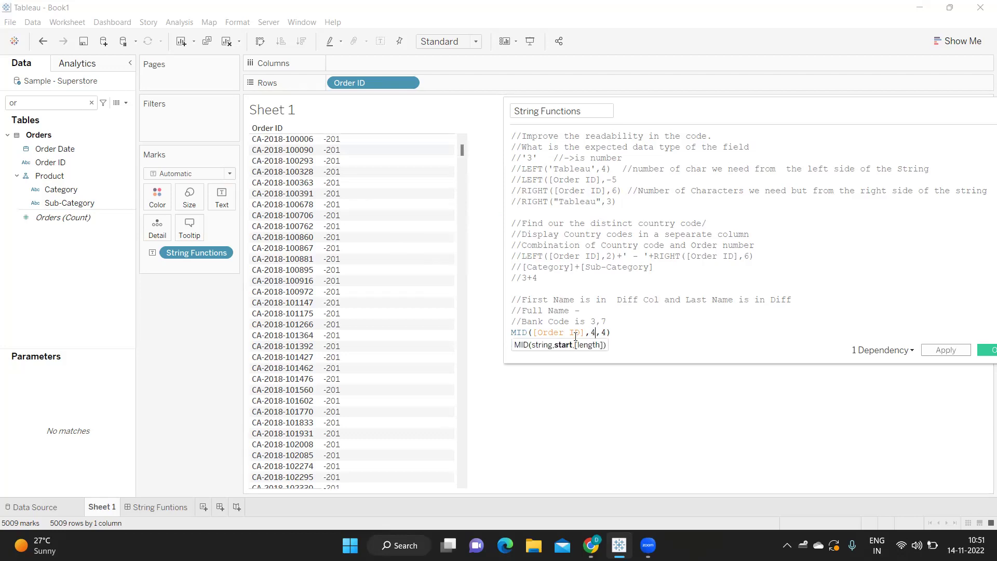
pyautogui.click(931, 351)
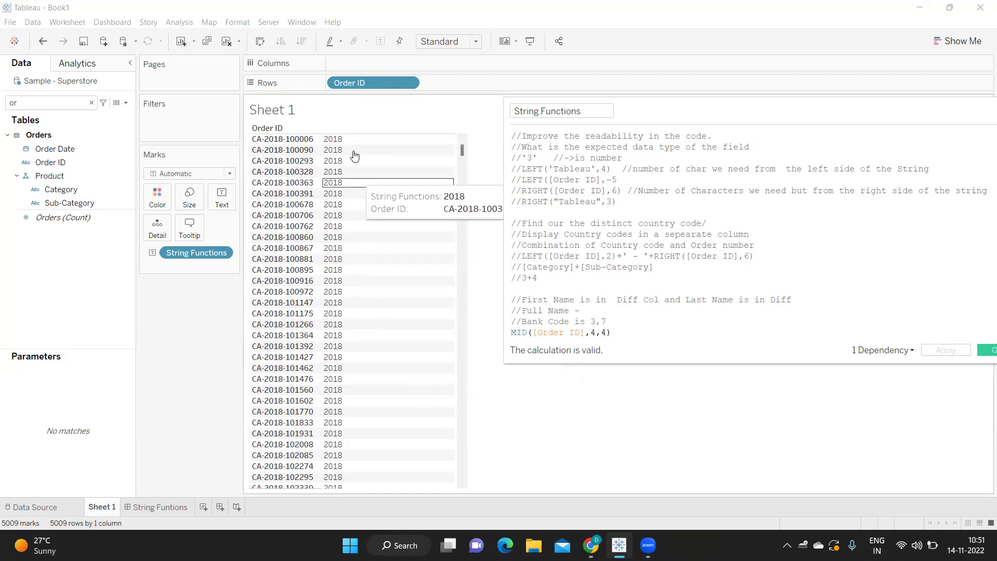
# Step: Try a negative length by setting the MID expression's length argument to -4 and applying the calculation
pyautogui.click(605, 334)
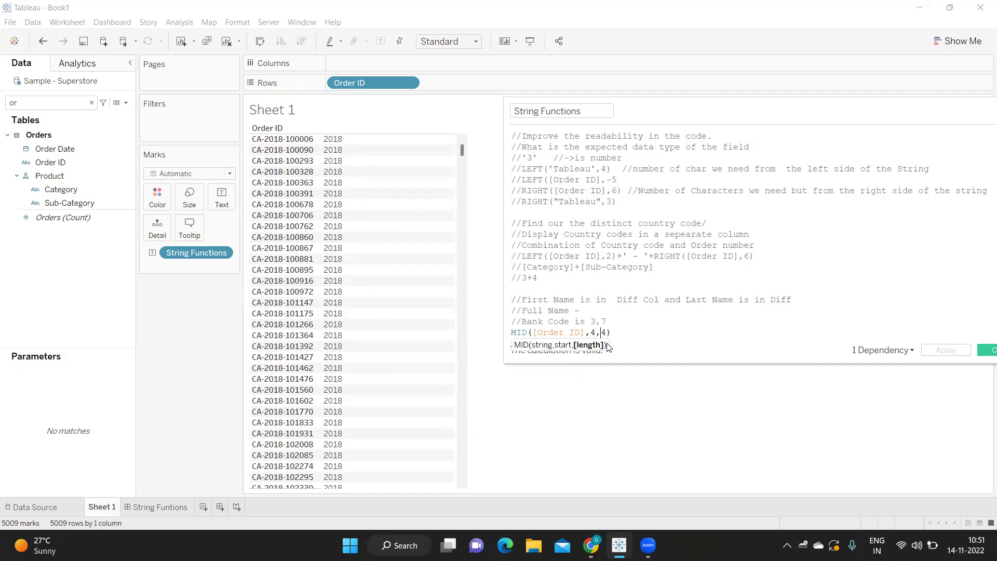
pyautogui.write('-')
pyautogui.click(945, 350)
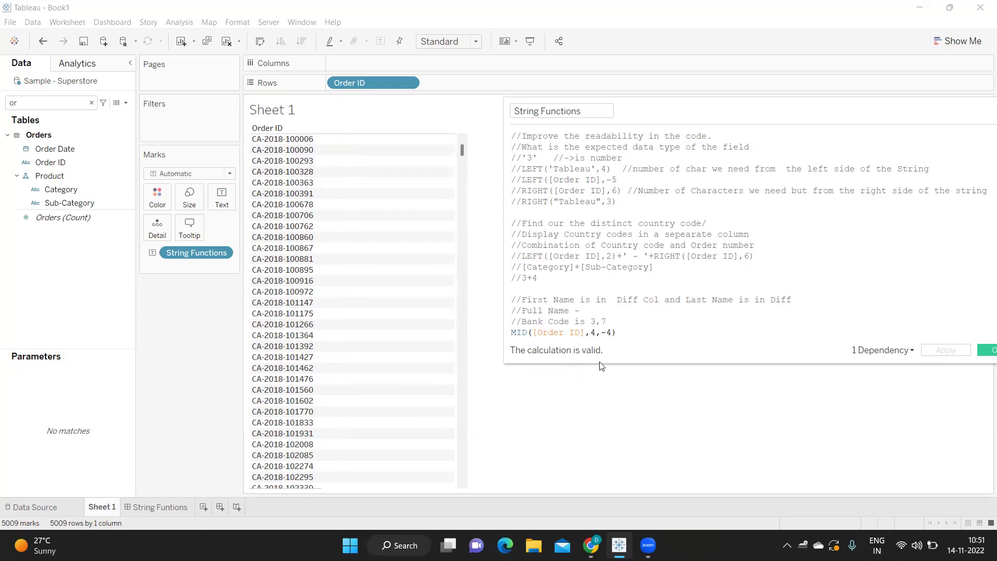
pyautogui.moveTo(624, 335); pyautogui.dragTo(511, 333)
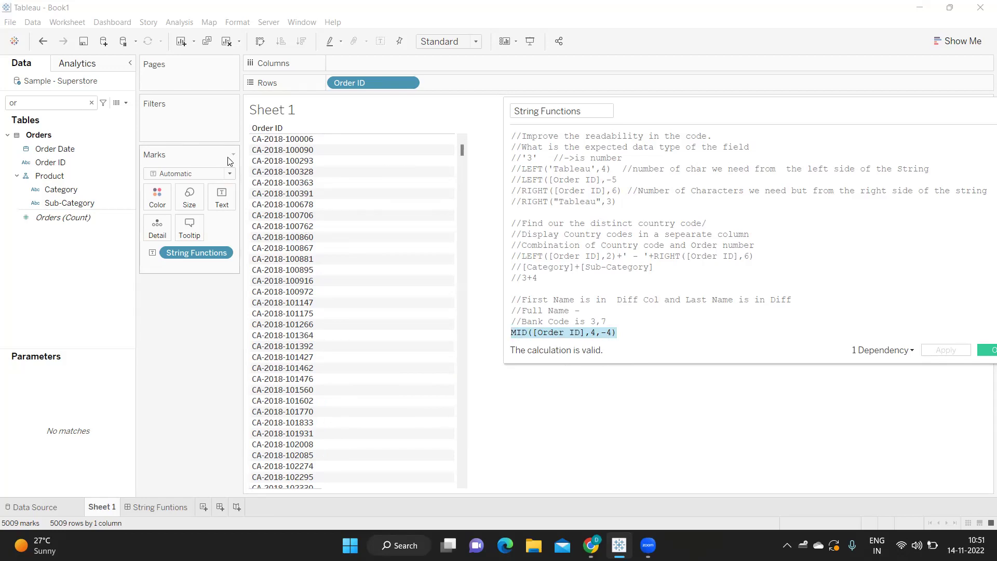
# Step: Restore the MID expression's length argument to 4 and reapply the calculation
pyautogui.click(596, 331)
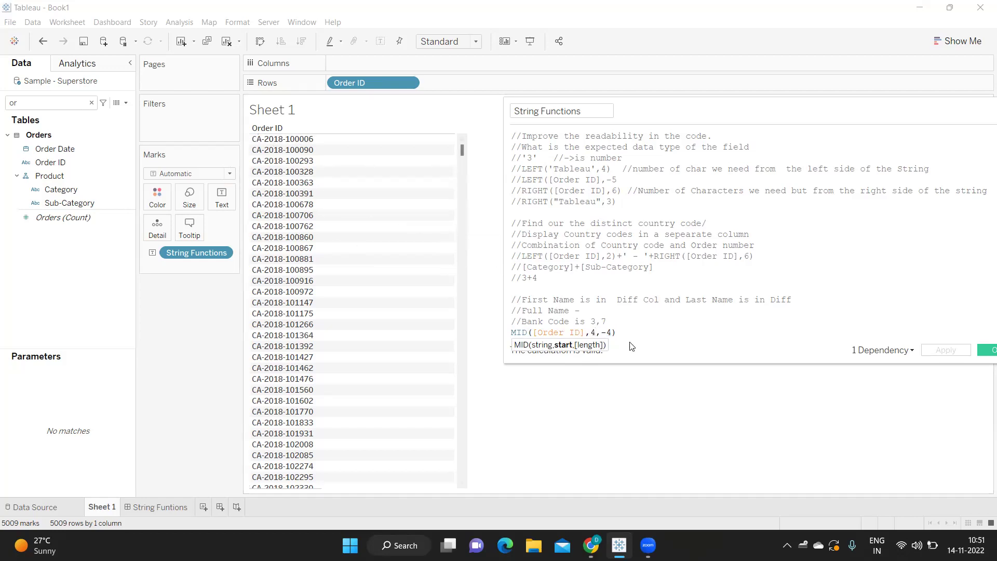
pyautogui.click(618, 333)
pyautogui.click(608, 333)
pyautogui.press('BackSpace')
pyautogui.press('BackSpace')
pyautogui.write('4')
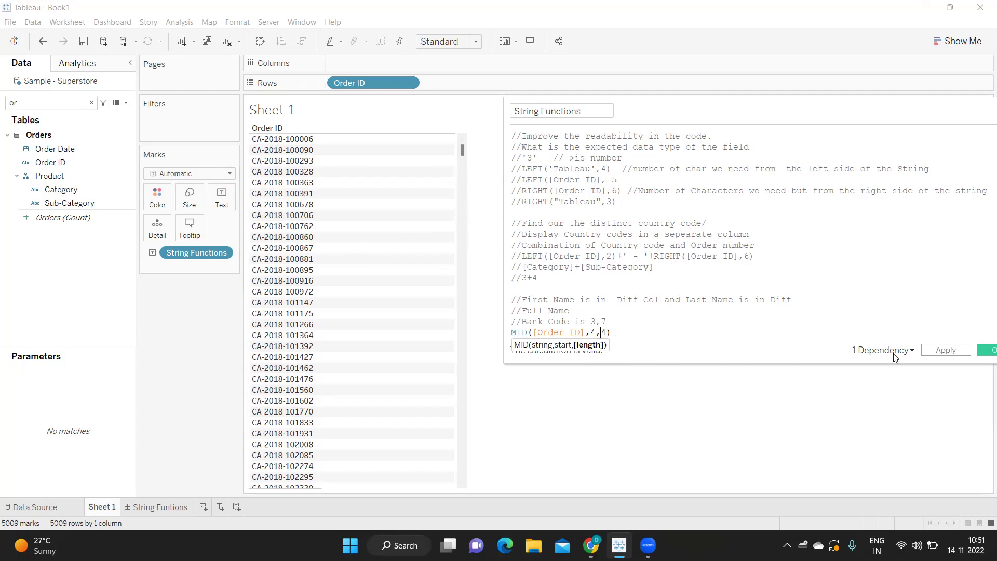
pyautogui.click(945, 349)
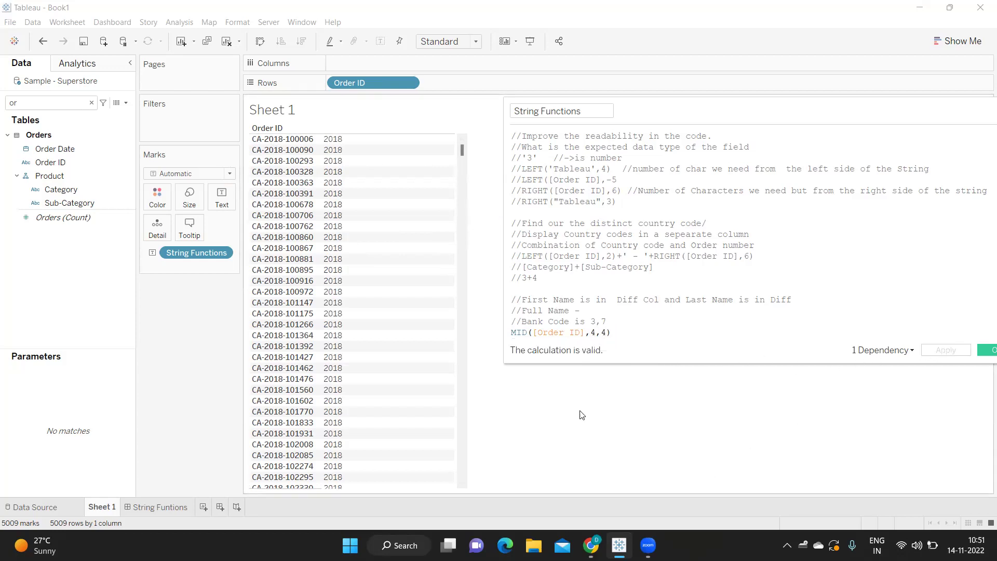
# Step: Enter MID("TABLEAU",2,2) on a new line below the Order ID MID expression and comment out the MID([Order ID],4,4) line
pyautogui.click(513, 334)
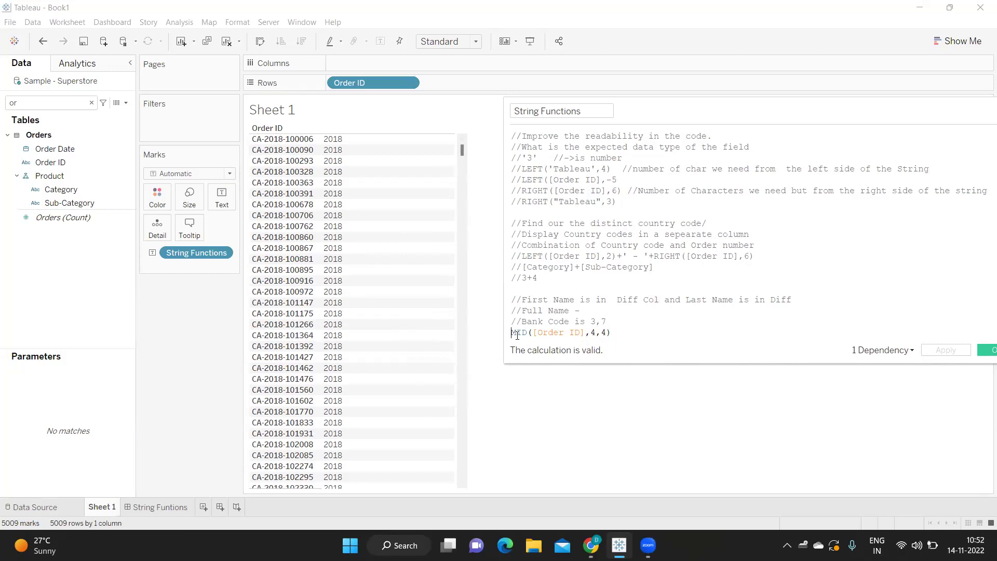
pyautogui.click(647, 337)
pyautogui.press('Return')
pyautogui.write('MID(')
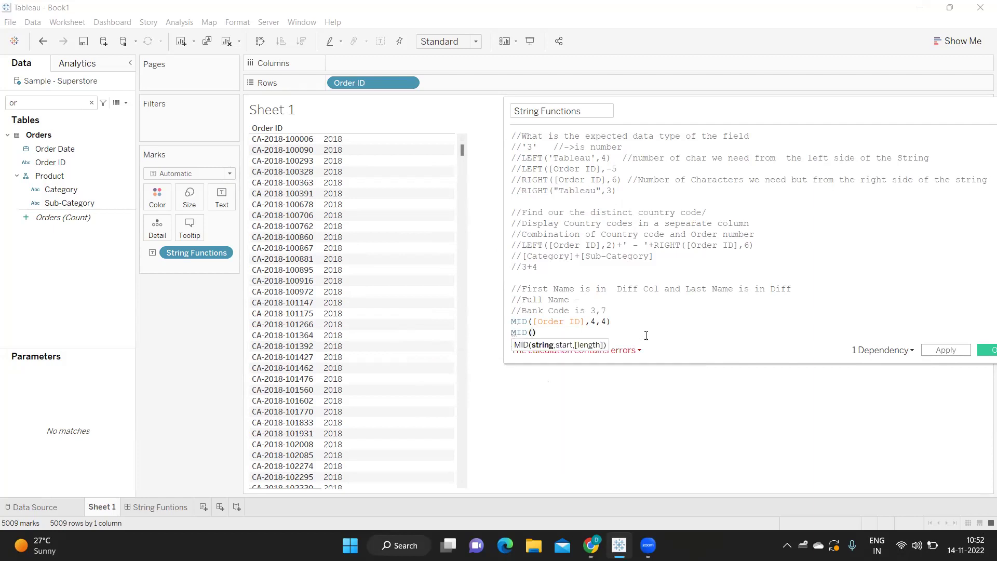
pyautogui.write('"TABLEAU')
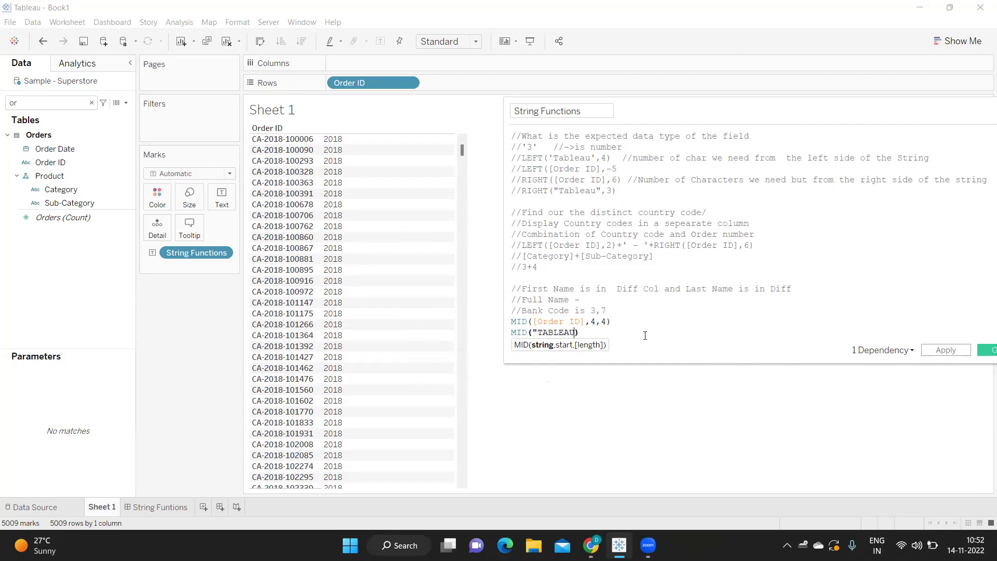
pyautogui.write('",2,1')
pyautogui.press('BackSpace')
pyautogui.write('2')
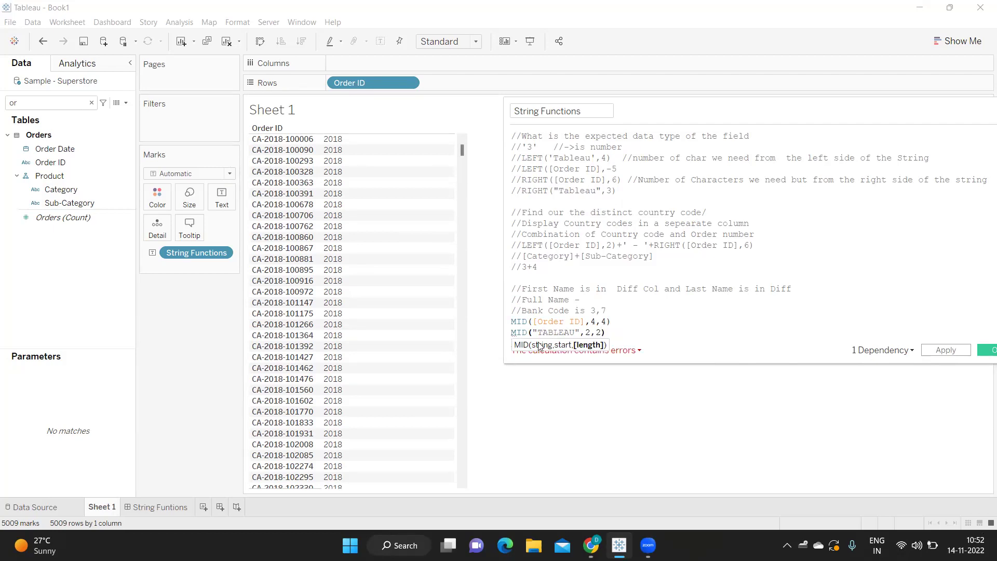
pyautogui.click(511, 322)
pyautogui.write('//')
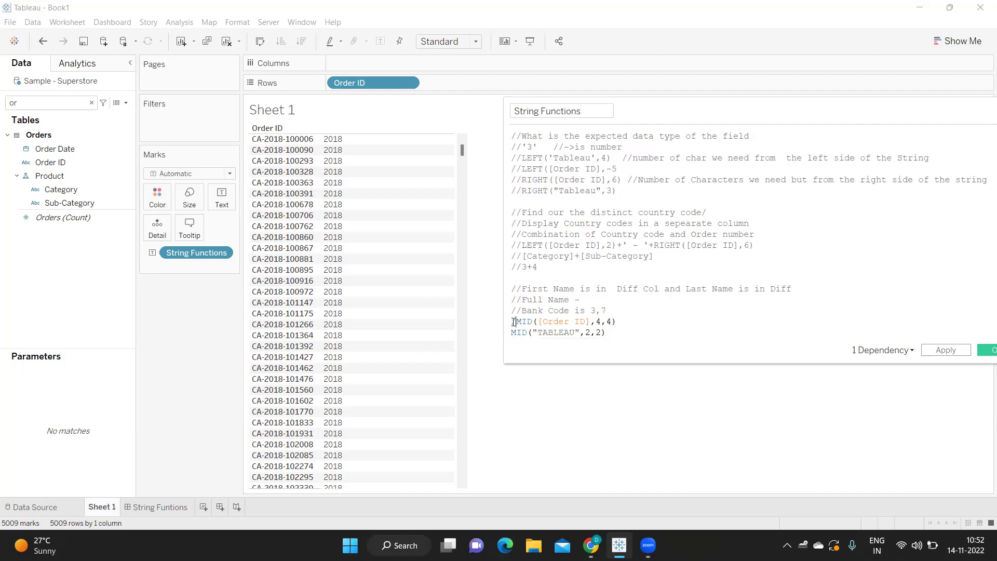
# Step: Remove Order ID from the Rows shelf and apply the calculation
pyautogui.moveTo(353, 80); pyautogui.dragTo(191, 316)
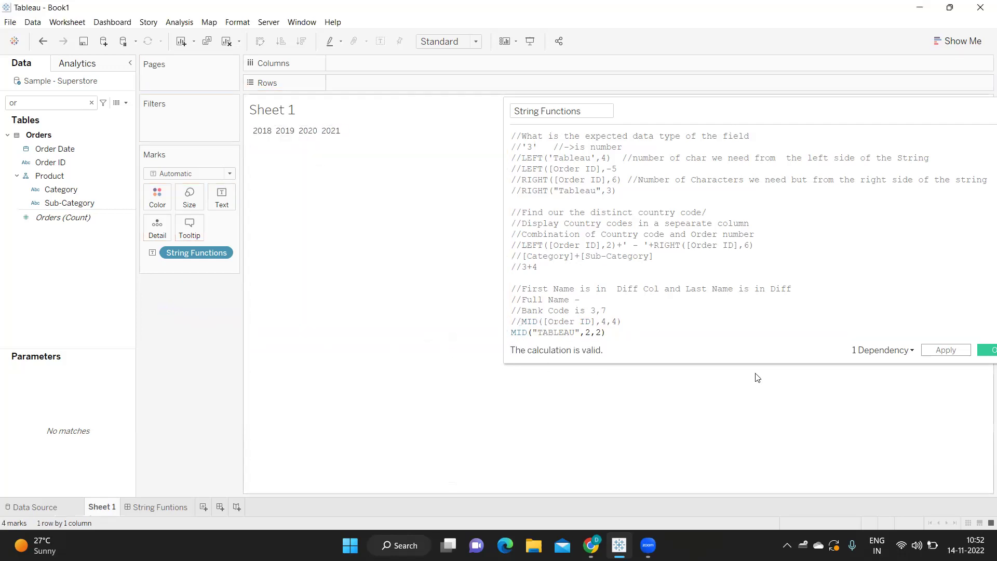
pyautogui.click(936, 353)
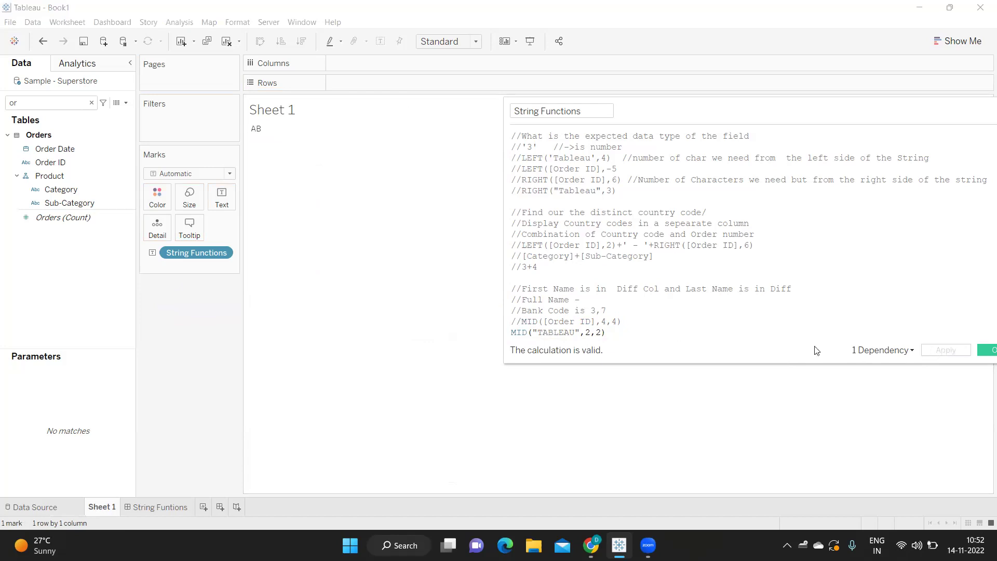
pyautogui.moveTo(266, 136)
# Step: Set the length argument of the "TABLEAU" MID expression to 3 and apply the calculation
pyautogui.doubleClick(551, 332)
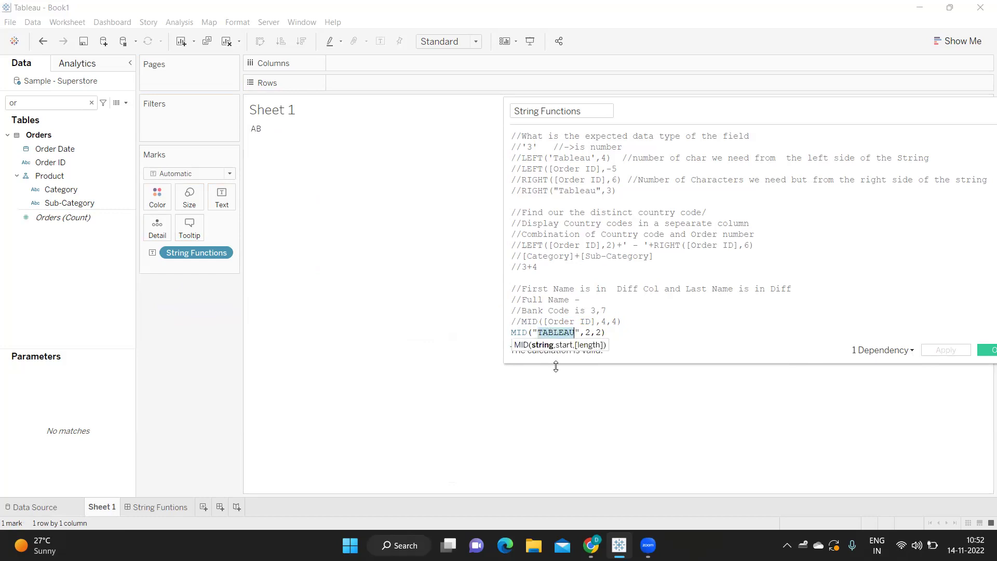
pyautogui.click(602, 332)
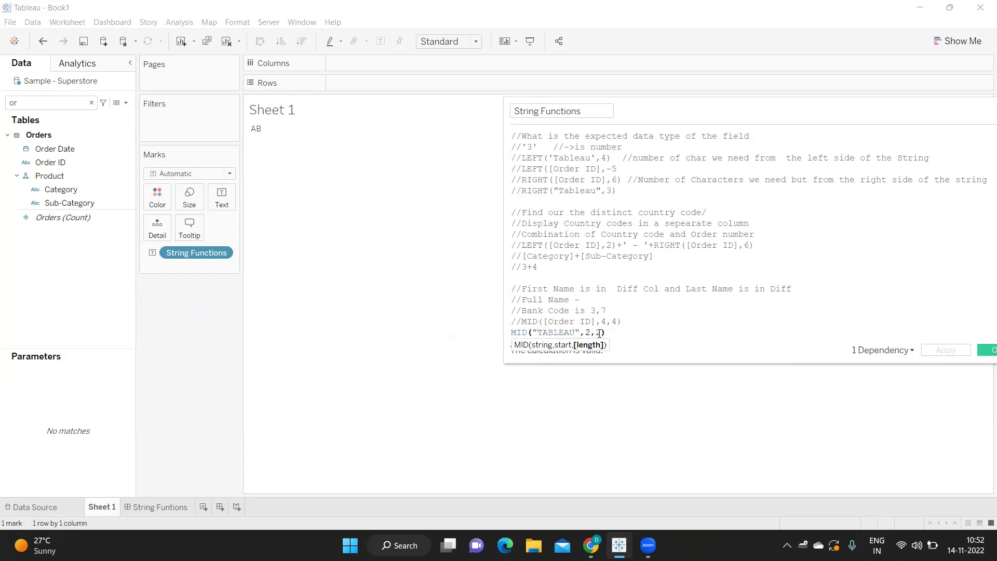
pyautogui.press('BackSpace')
pyautogui.write('3')
pyautogui.click(959, 351)
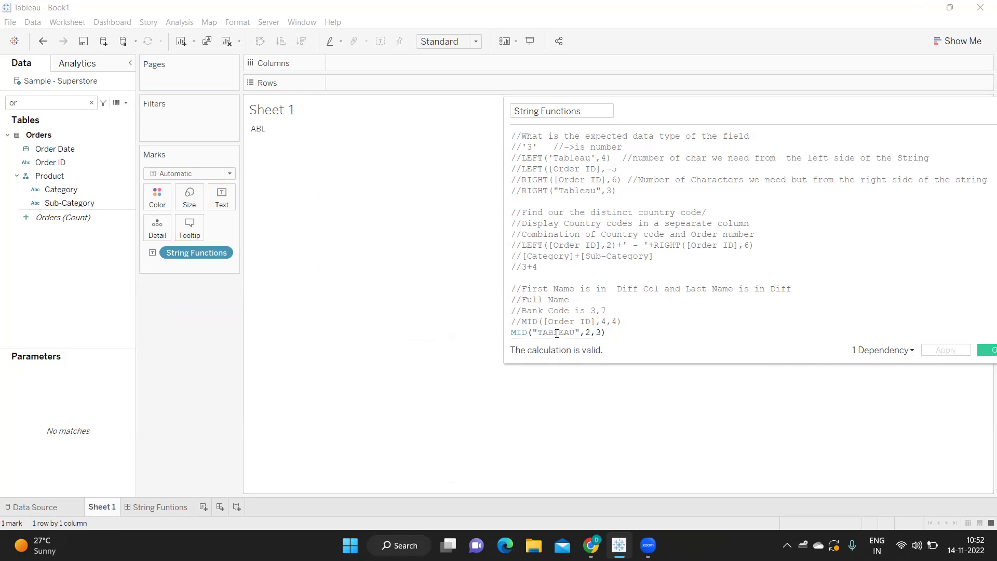
# Step: Examine the string, start and length arguments of the MID("TABLEAU",2,3) expression
pyautogui.moveTo(586, 332); pyautogui.dragTo(591, 332)
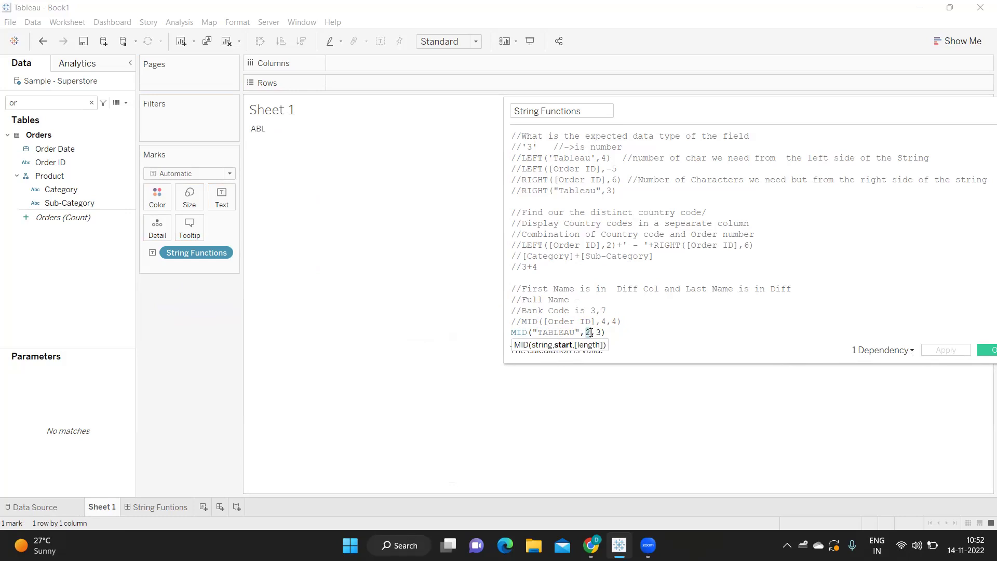
pyautogui.moveTo(597, 332); pyautogui.dragTo(599, 333)
pyautogui.click(588, 332)
pyautogui.click(680, 324)
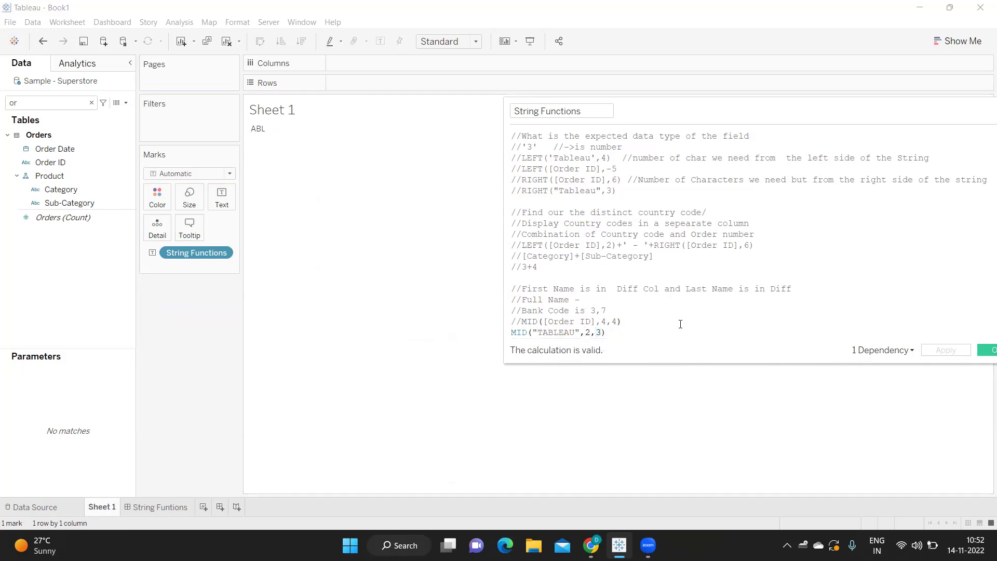
pyautogui.click(580, 332)
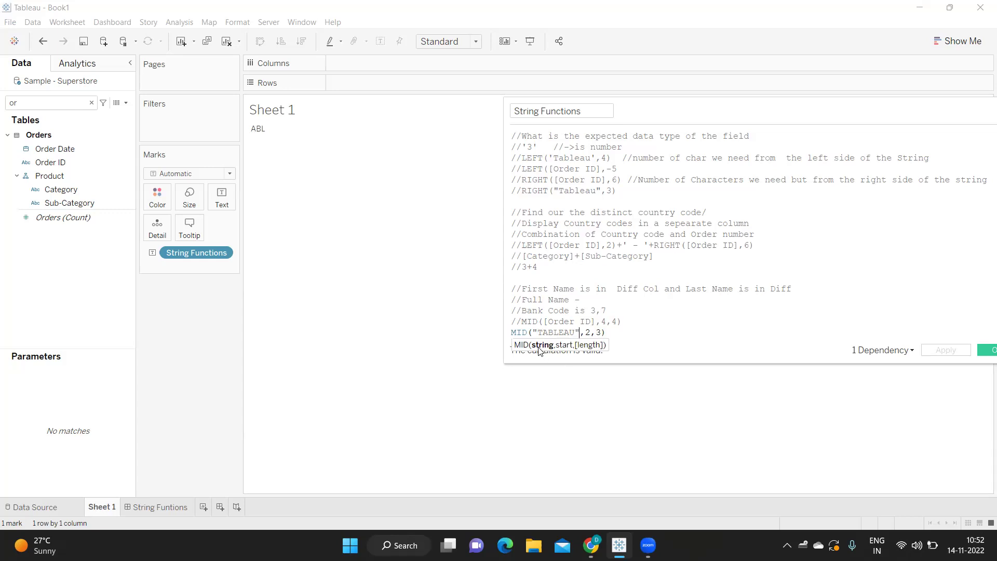
pyautogui.press('Right')
pyautogui.press('Right')
pyautogui.press('Right')
pyautogui.moveTo(607, 333); pyautogui.dragTo(509, 333)
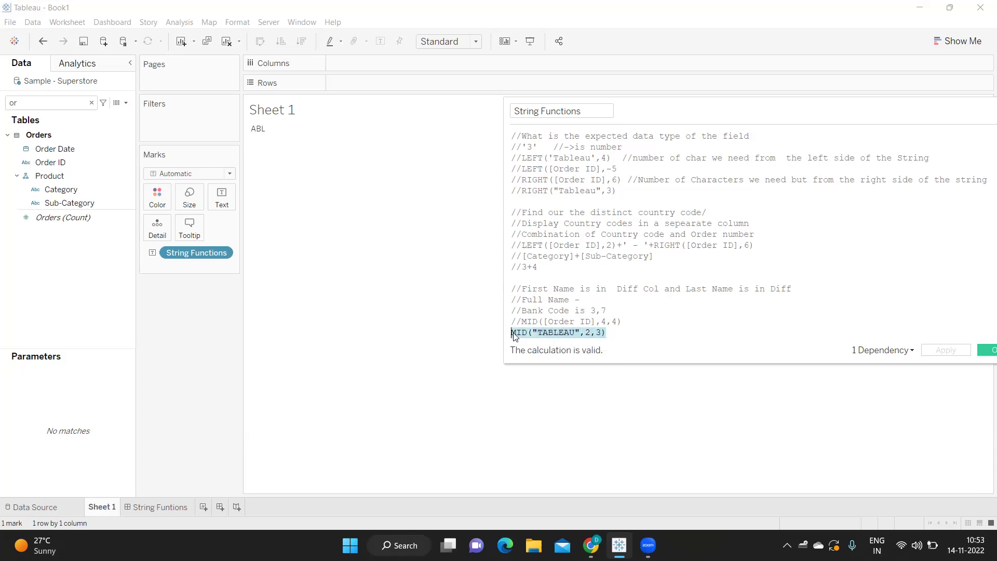
# Step: Add the comment "//Syntax - Rule of Defininig the formula" after the MID("TABLEAU",2,3) expression
pyautogui.click(653, 333)
pyautogui.write('//Synta')
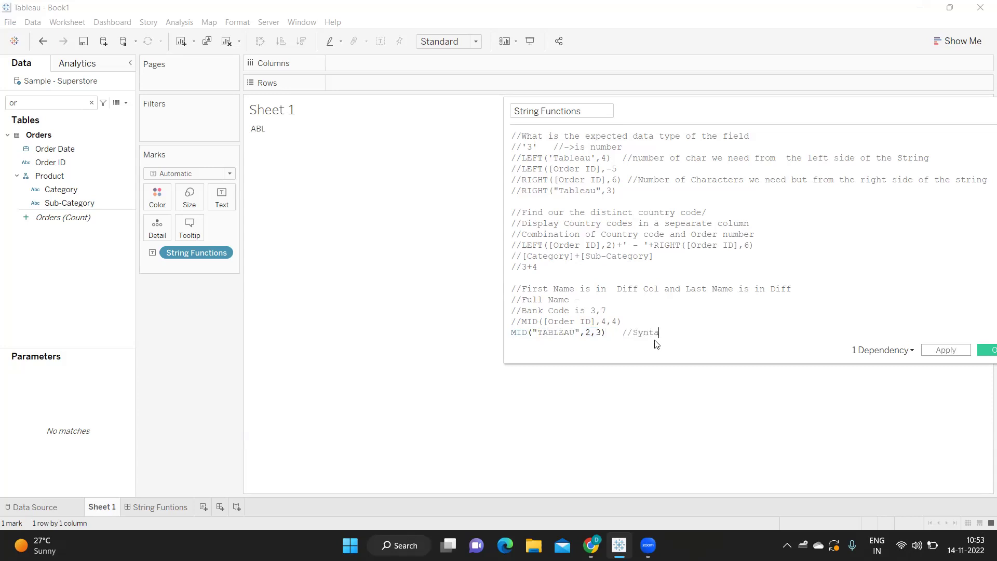
pyautogui.write('x - Rule of Defininig the formula')
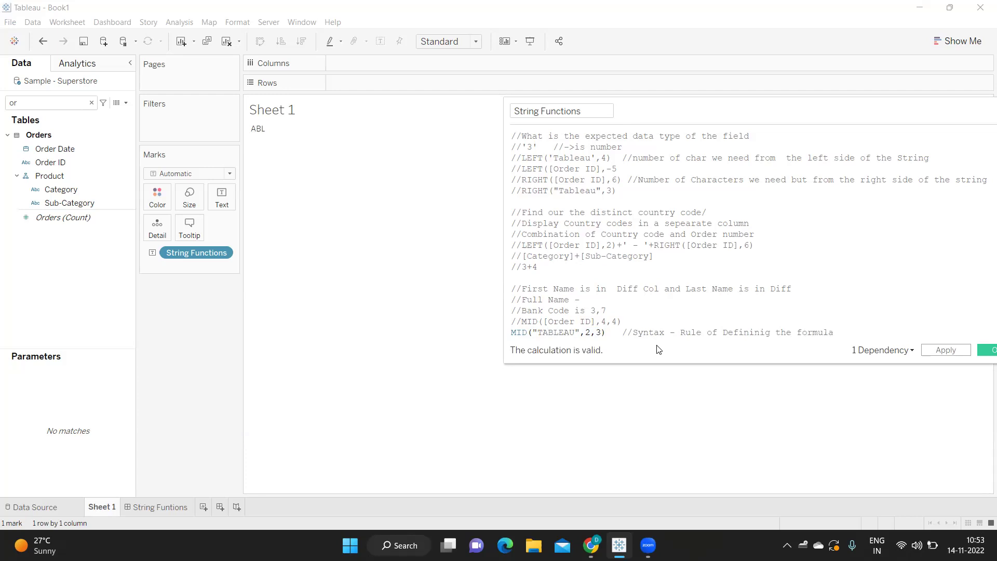
# Step: Insert an empty SPLIT() function on a new line, followed by the note "-->hould have a Delimter"
pyautogui.press('Return')
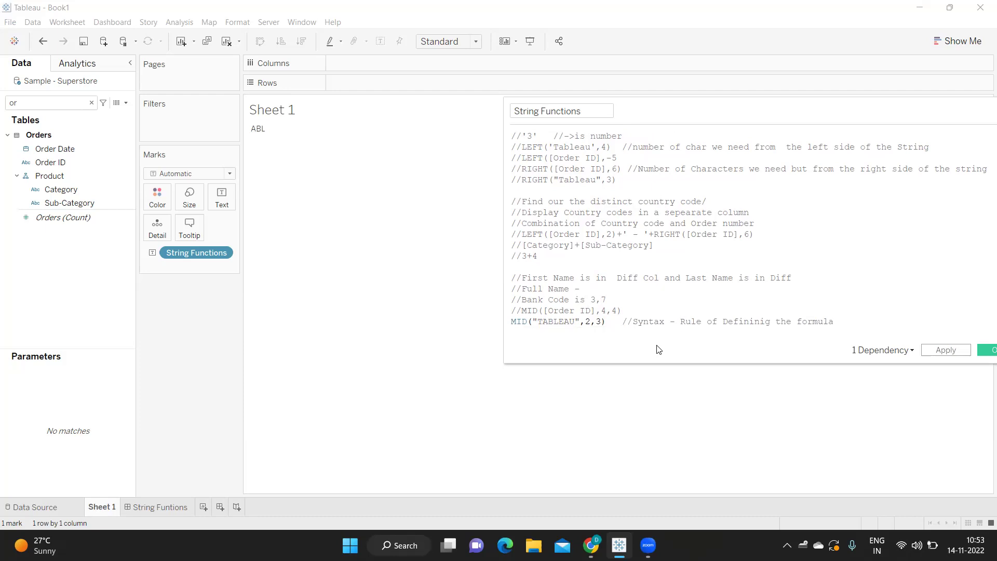
pyautogui.write('spl')
pyautogui.press('Return')
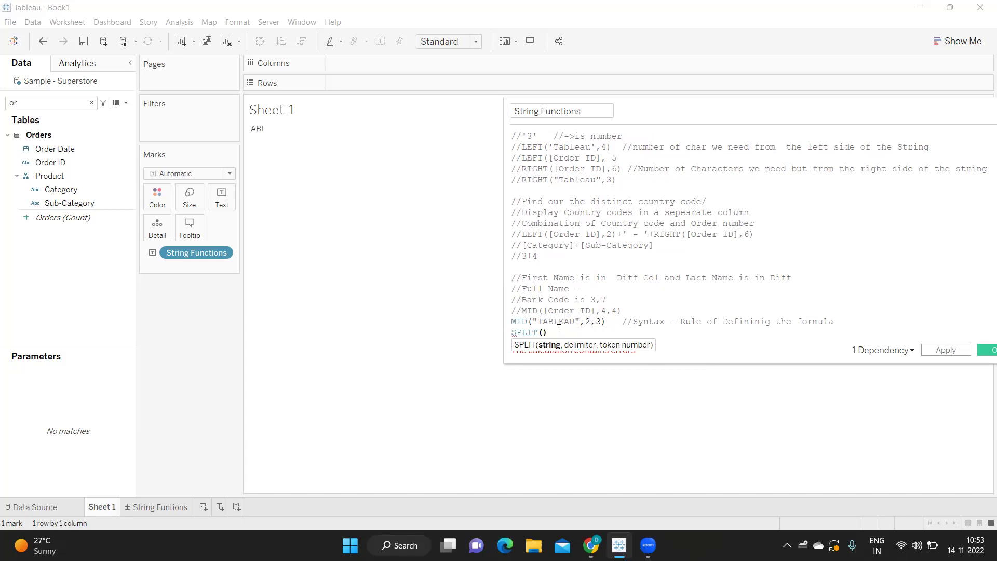
pyautogui.click(562, 329)
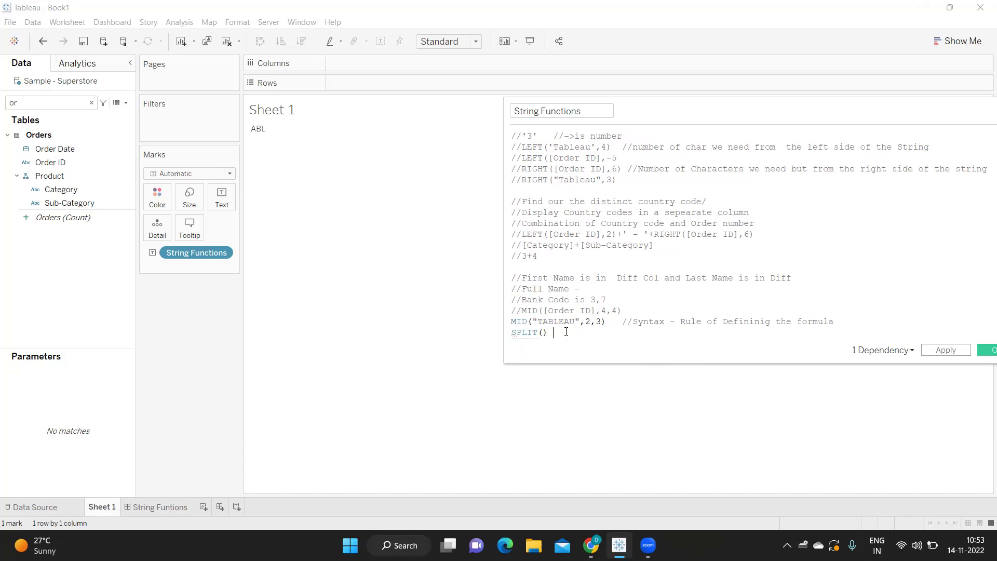
pyautogui.write('--')
pyautogui.write(' s')
pyautogui.press('BackSpace')
pyautogui.write('hc')
pyautogui.write('uld have a D')
pyautogui.write('elimte')
pyautogui.write('r')
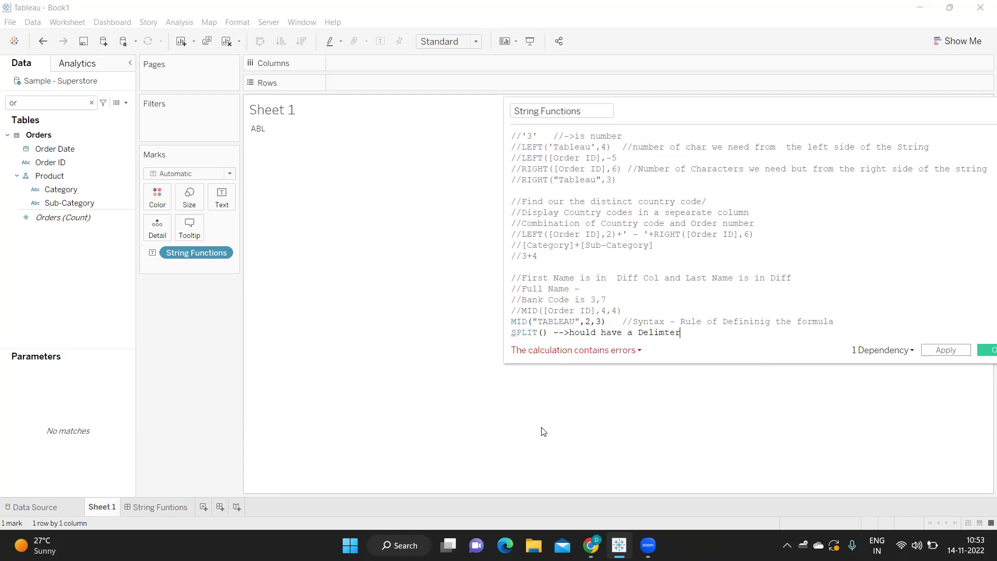
# Step: Add Order ID to the Rows shelf with all its members
pyautogui.moveTo(50, 162); pyautogui.dragTo(375, 79)
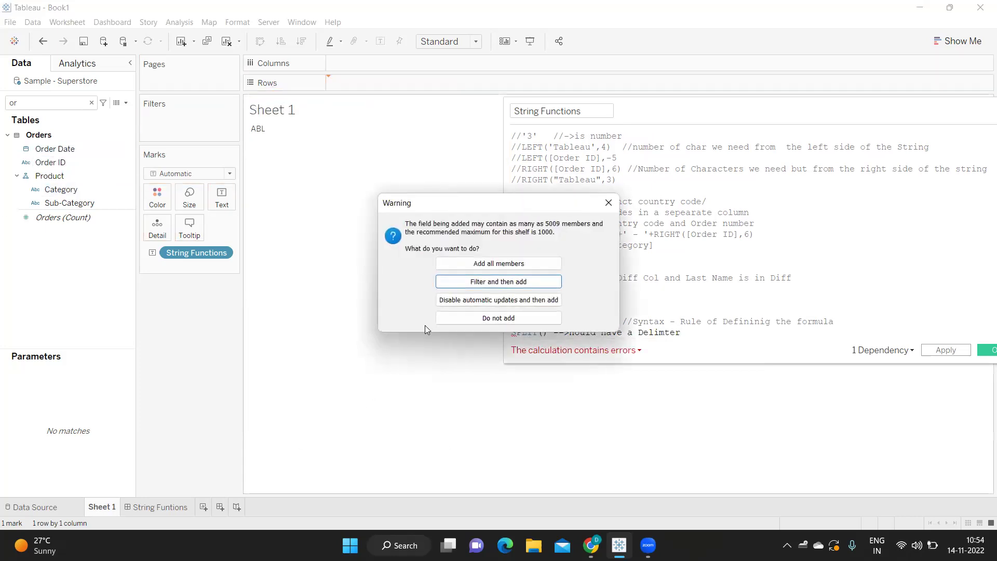
pyautogui.click(475, 264)
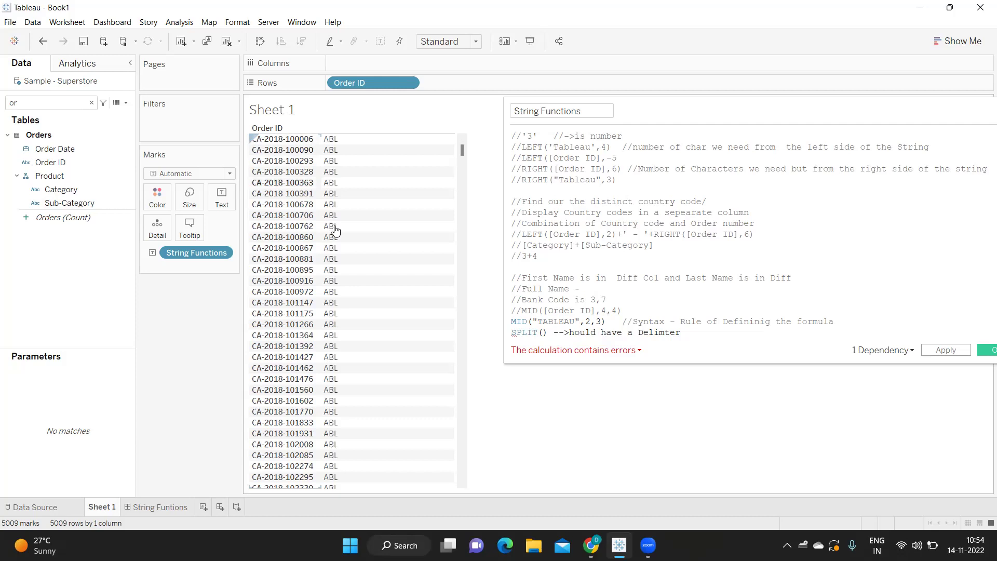
# Step: Comment out the MID("TABLEAU",2,3) line and add an empty line below the SPLIT line
pyautogui.click(512, 322)
pyautogui.write('//')
pyautogui.click(693, 332)
pyautogui.press('Return')
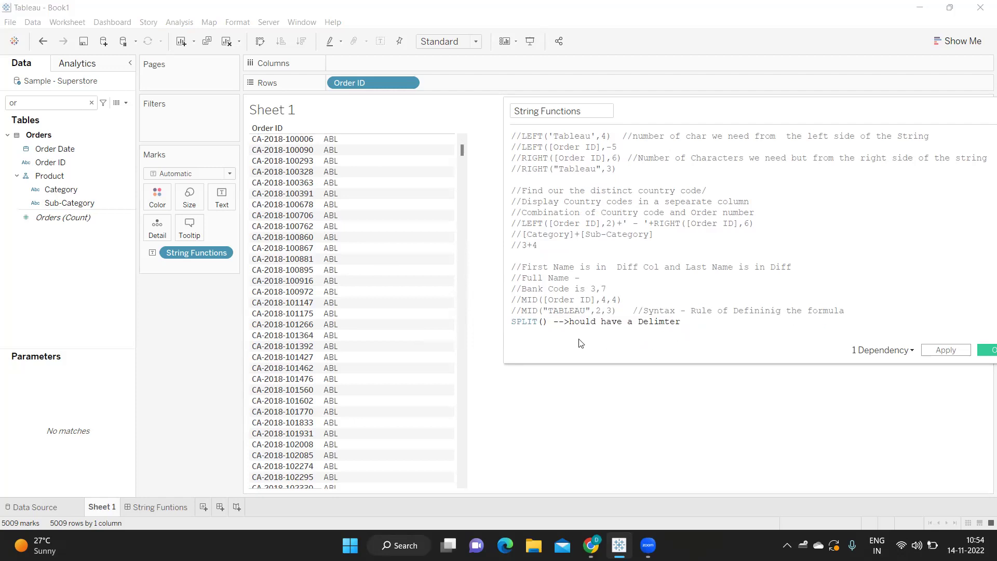
pyautogui.press('Up')
pyautogui.write('//')
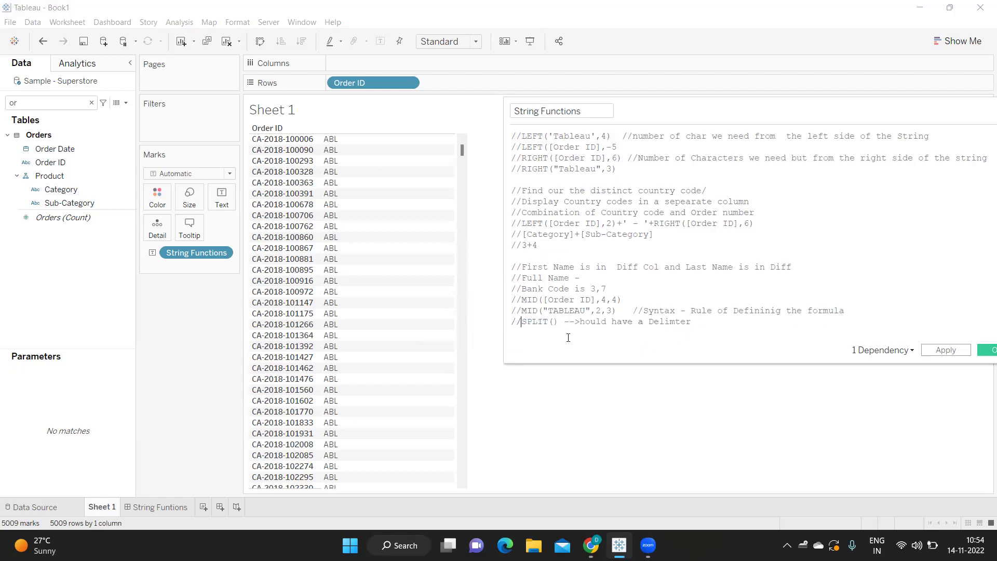
pyautogui.click(522, 321)
pyautogui.press('BackSpace')
pyautogui.press('BackSpace')
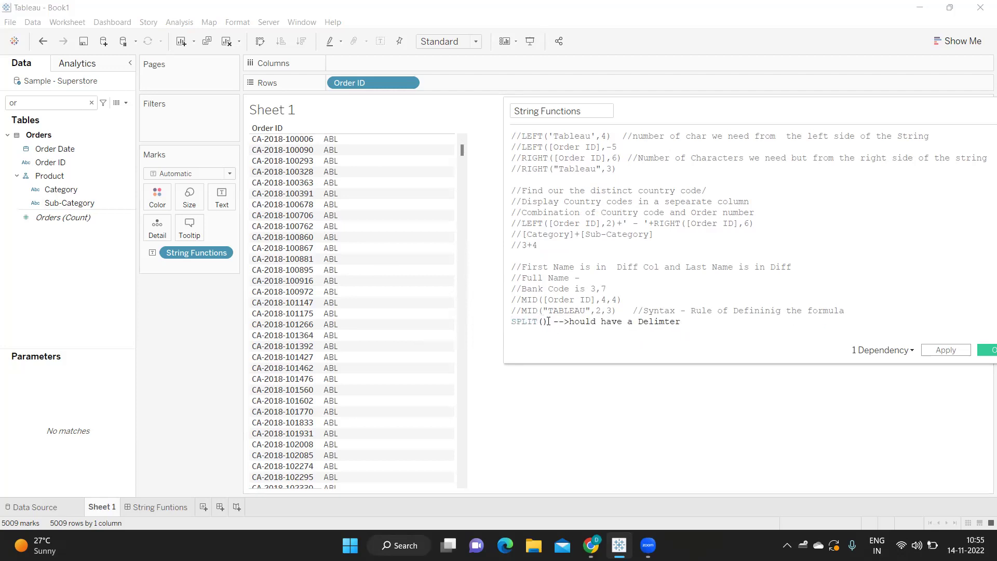
# Step: Complete the SPLIT function as SPLIT([Order ID],'-',1)
pyautogui.click(545, 321)
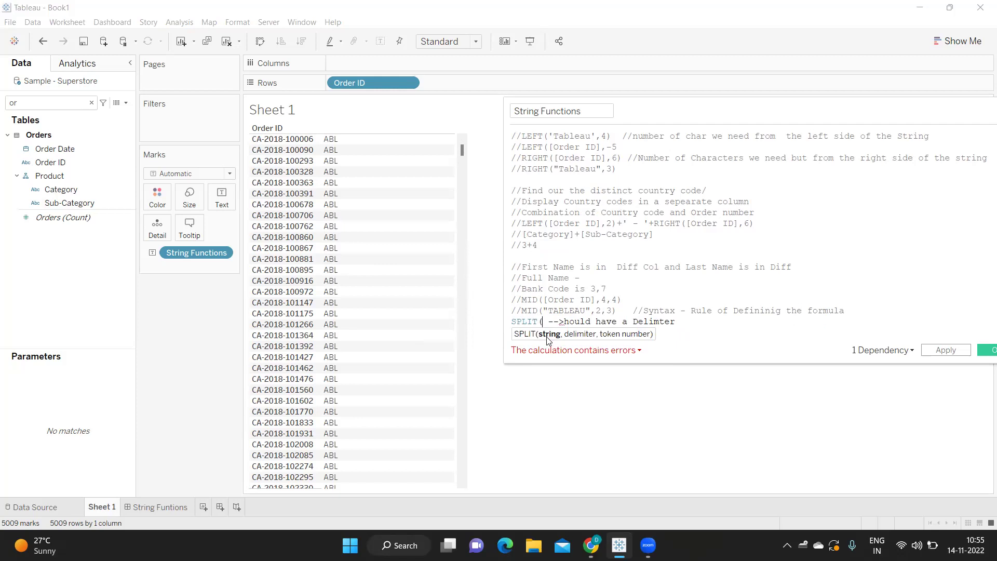
pyautogui.write('ord')
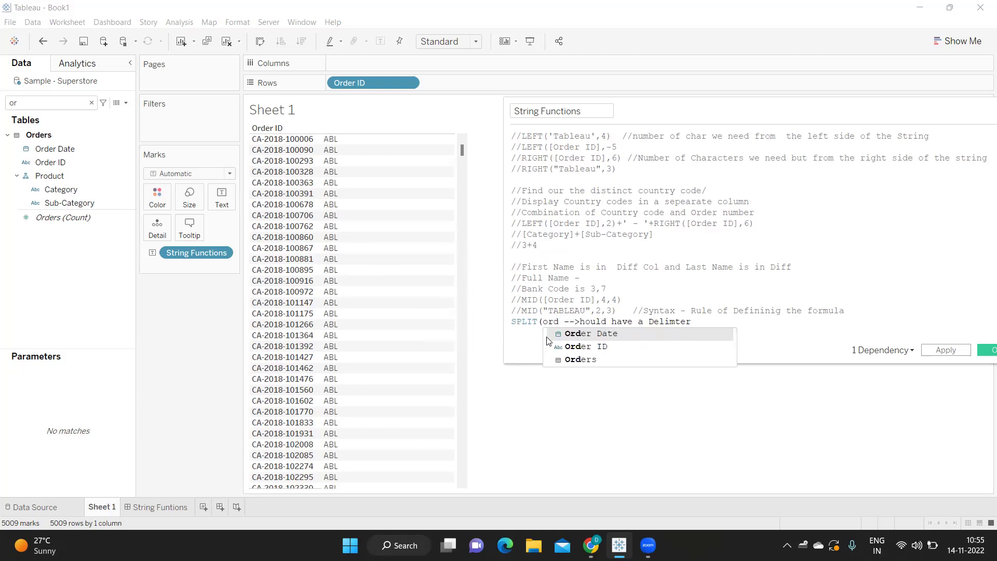
pyautogui.press('Down')
pyautogui.press('Return')
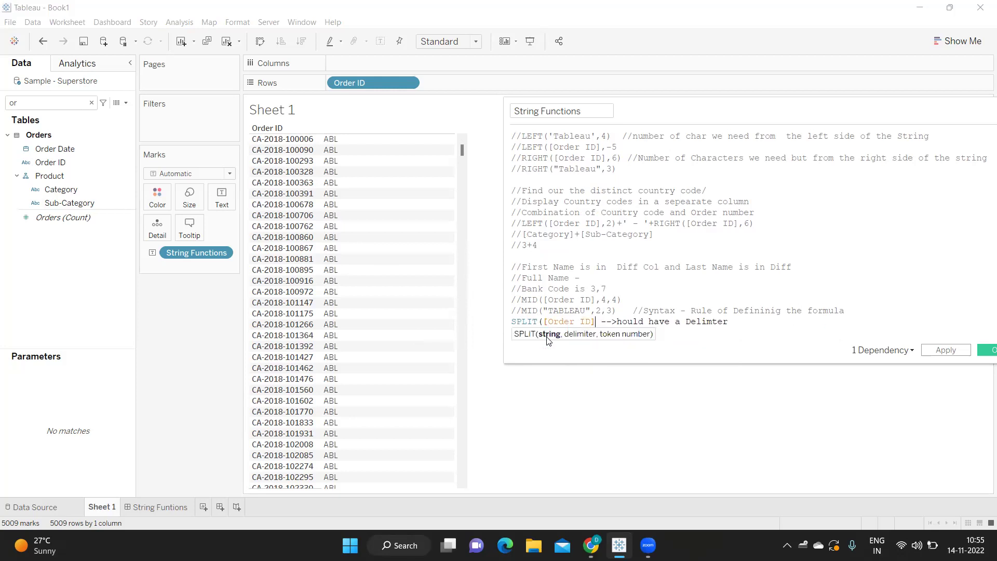
pyautogui.write(',')
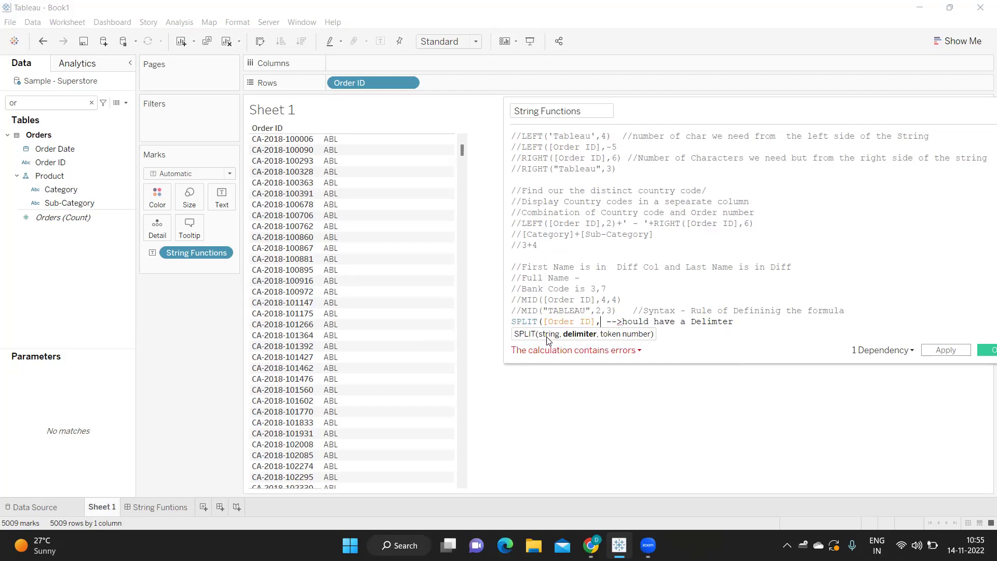
pyautogui.write("'-',")
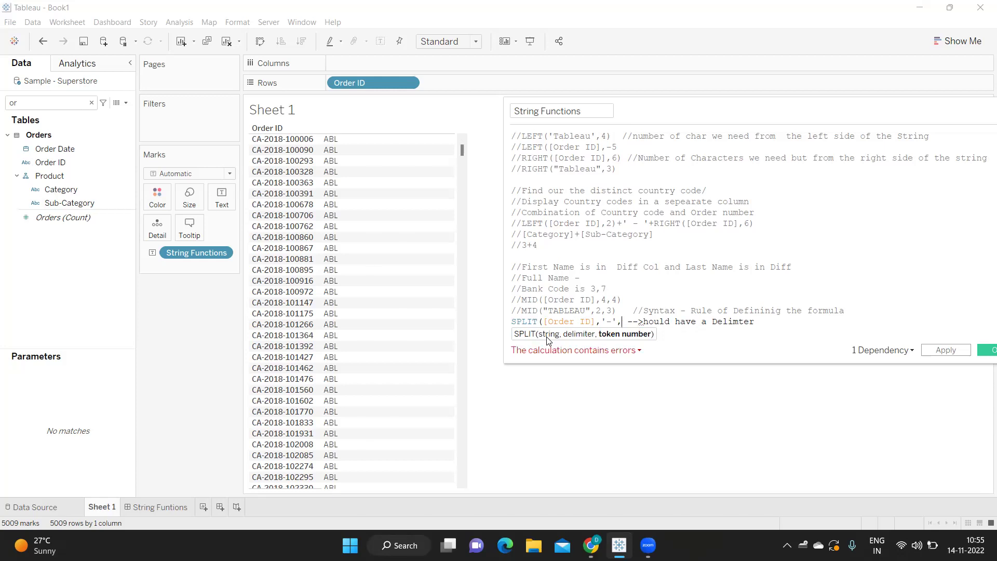
pyautogui.write('1)')
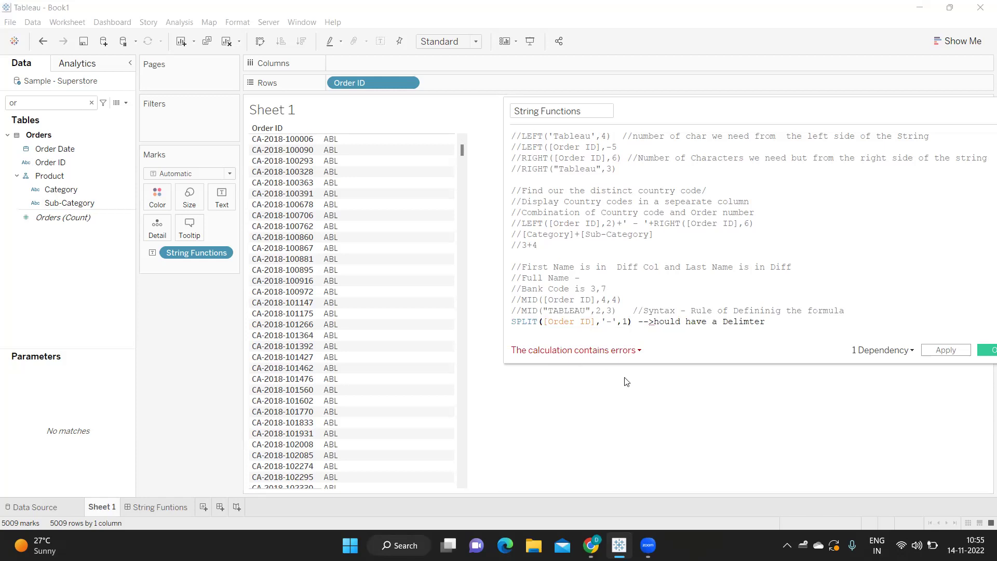
# Step: Comment out the delimiter note after the SPLIT expression with // and apply the calculation
pyautogui.click(639, 322)
pyautogui.write('//')
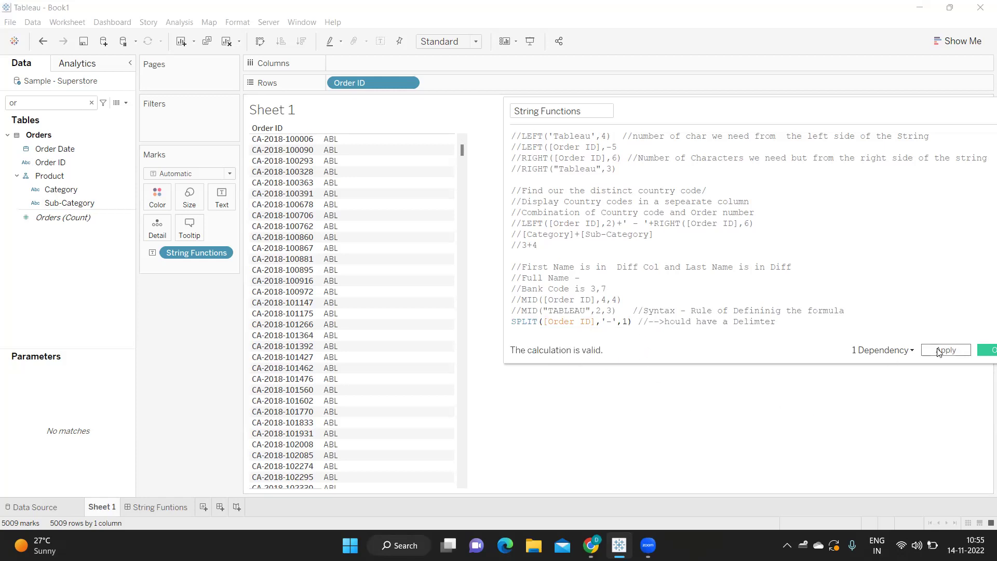
pyautogui.click(940, 351)
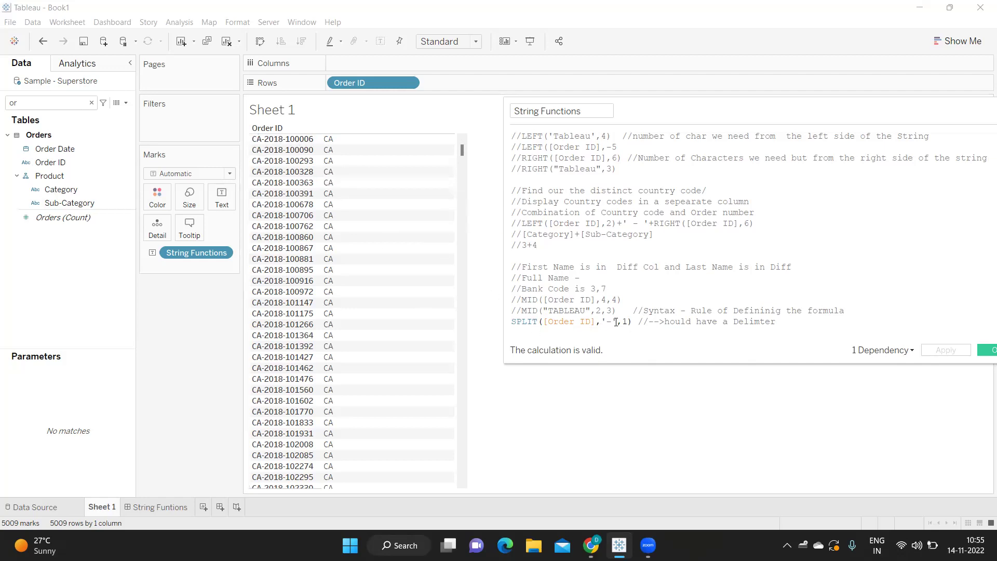
# Step: Set the token number of the SPLIT expression to 2 and apply the calculation
pyautogui.doubleClick(626, 322)
pyautogui.write('2')
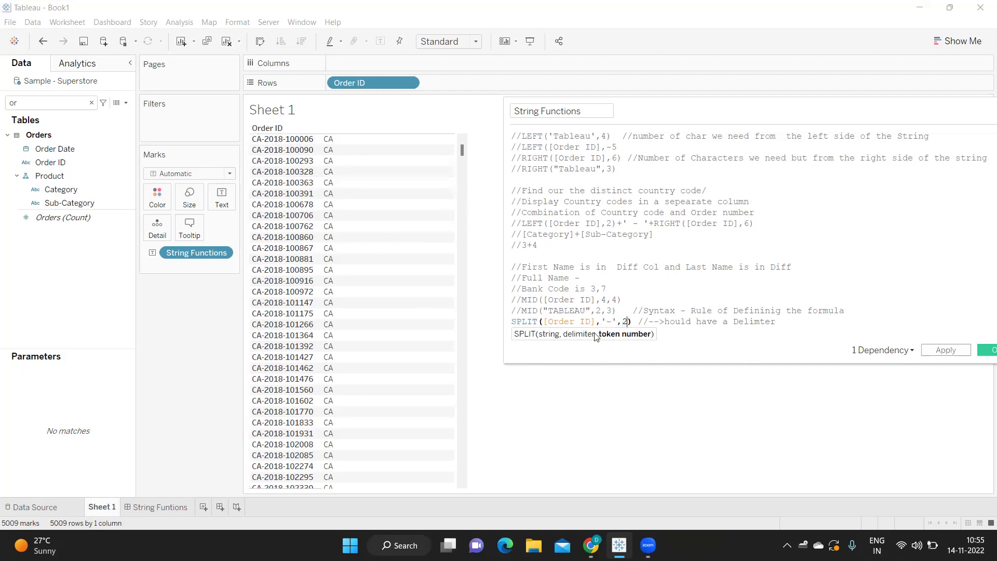
pyautogui.click(933, 353)
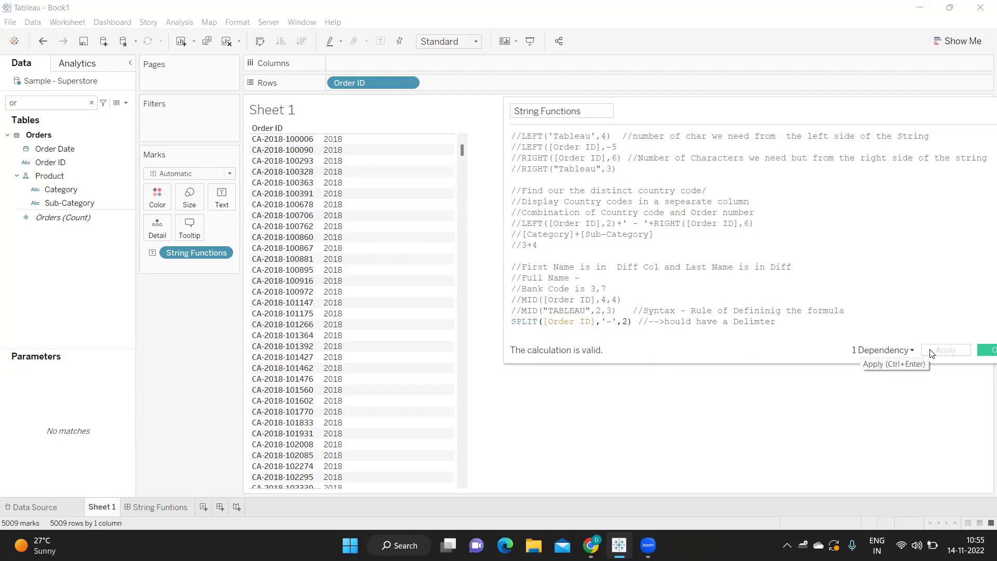
# Step: Set the token number of the SPLIT expression to 3 and apply the calculation
pyautogui.doubleClick(624, 322)
pyautogui.write('3')
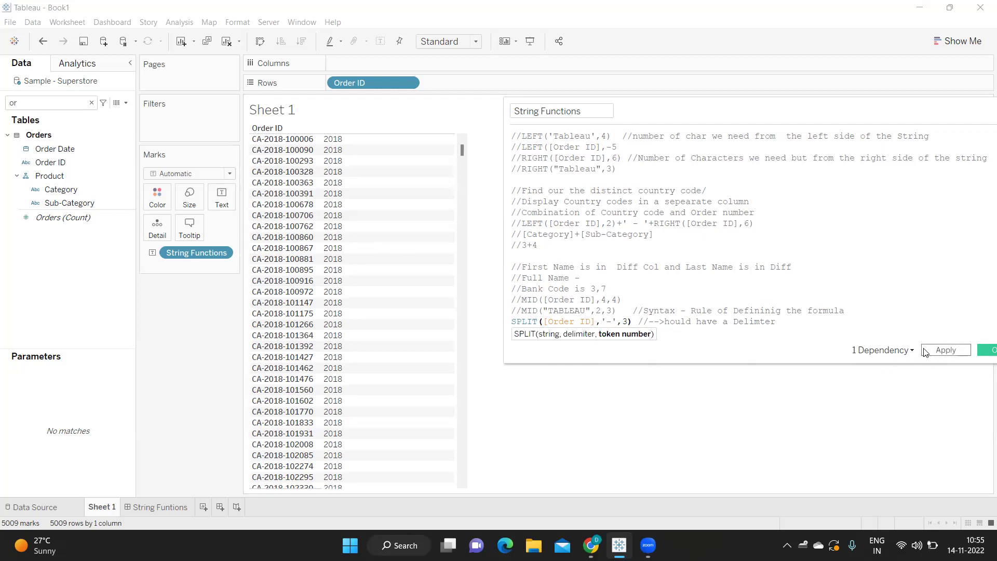
pyautogui.click(936, 352)
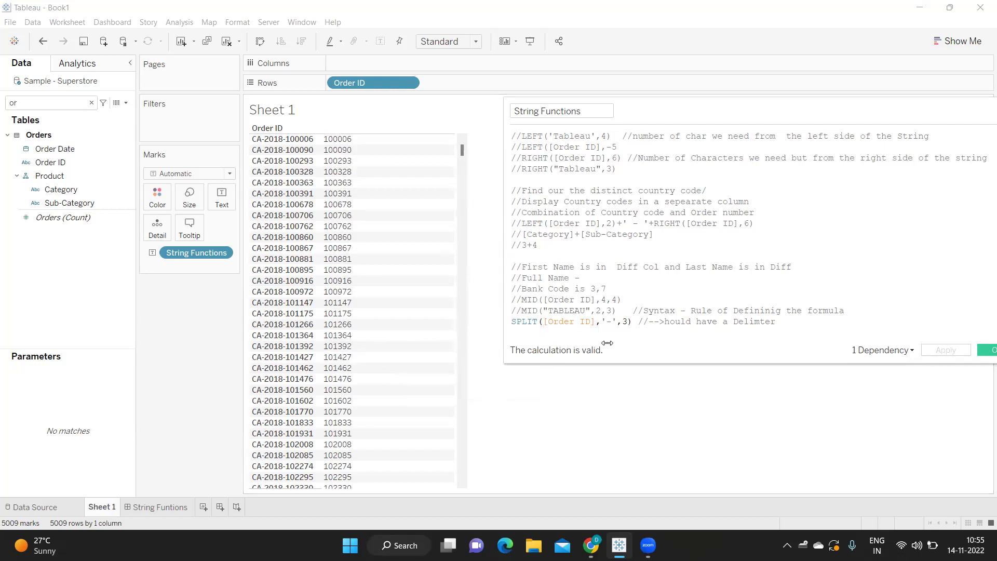
# Step: Set the token number of the SPLIT expression to -1 and apply the calculation
pyautogui.moveTo(621, 323); pyautogui.dragTo(626, 322)
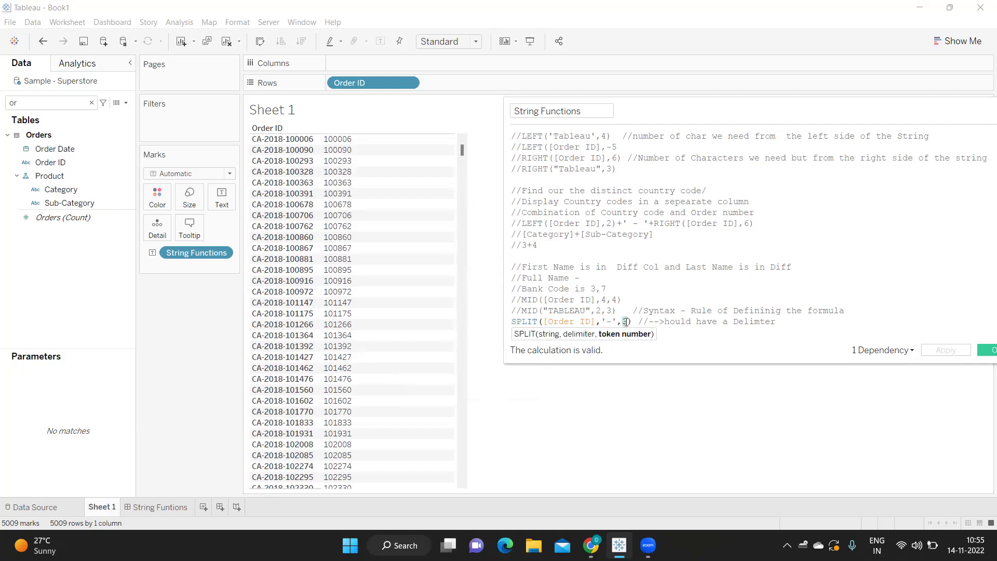
pyautogui.write('-1')
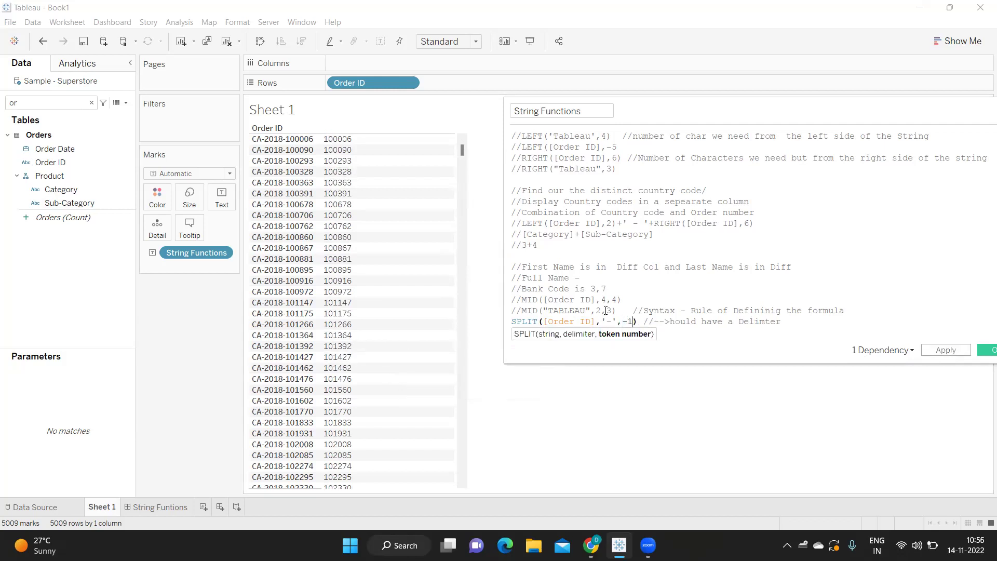
pyautogui.click(946, 351)
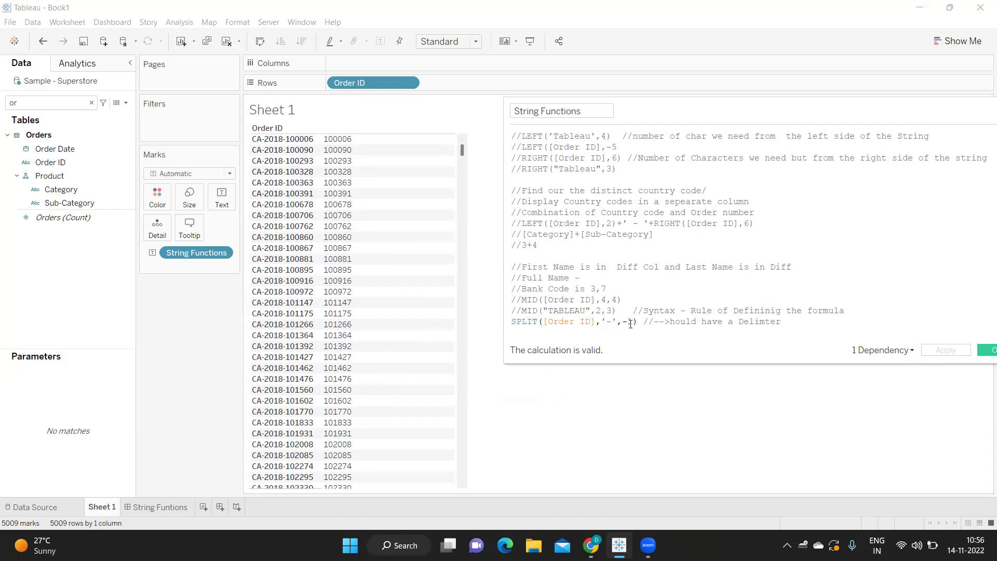
# Step: Set the token number of the SPLIT expression to -2 and apply the calculation
pyautogui.doubleClick(630, 322)
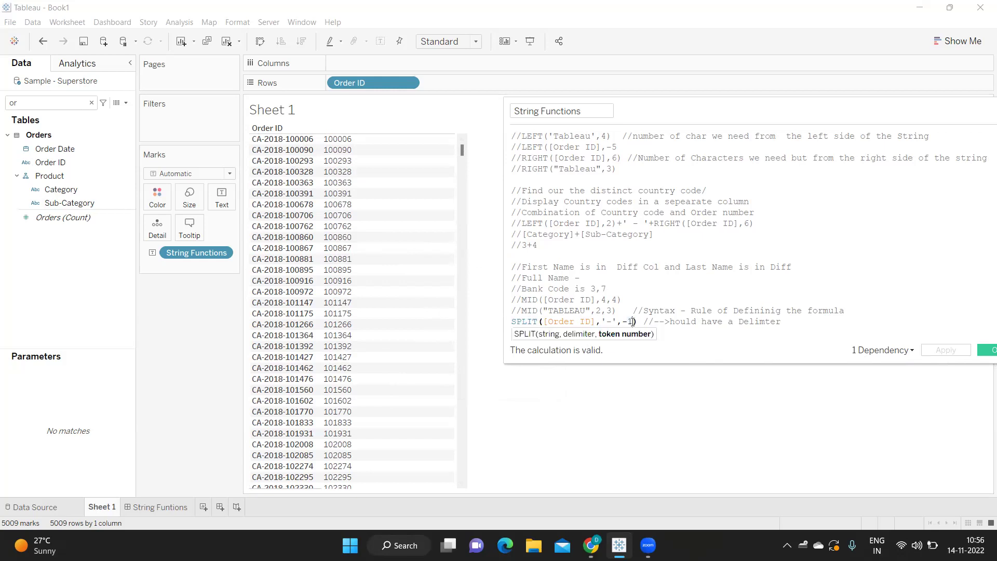
pyautogui.click(628, 323)
pyautogui.press('Delete')
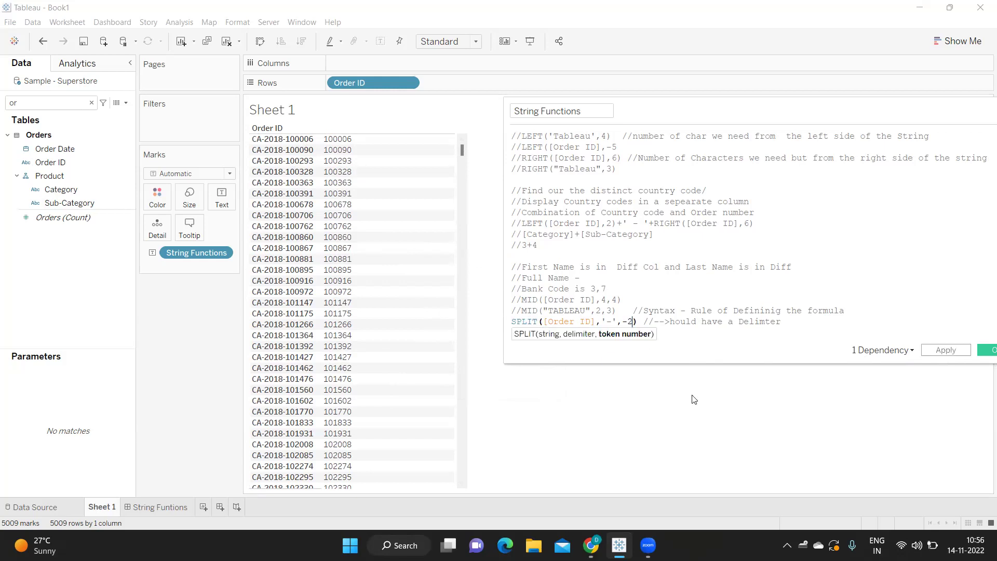
pyautogui.write('2')
pyautogui.click(946, 351)
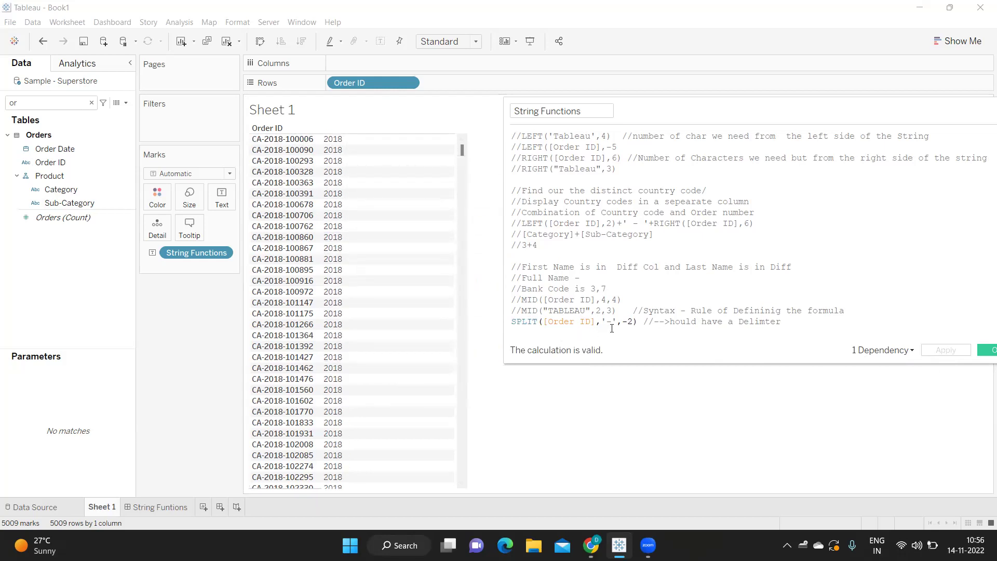
# Step: Set the token number of the SPLIT expression to -3 and apply the calculation
pyautogui.click(628, 322)
pyautogui.doubleClick(629, 323)
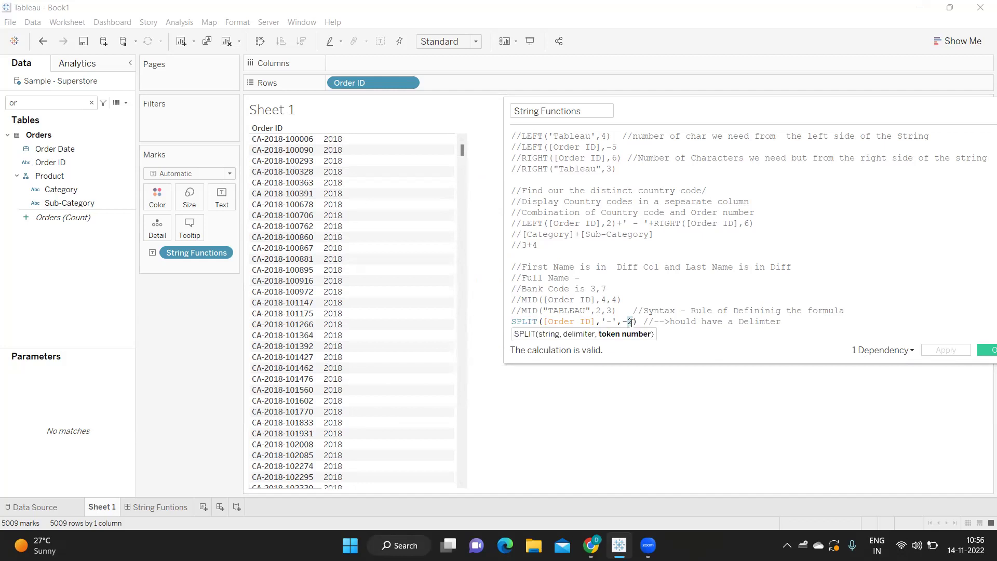
pyautogui.write('3')
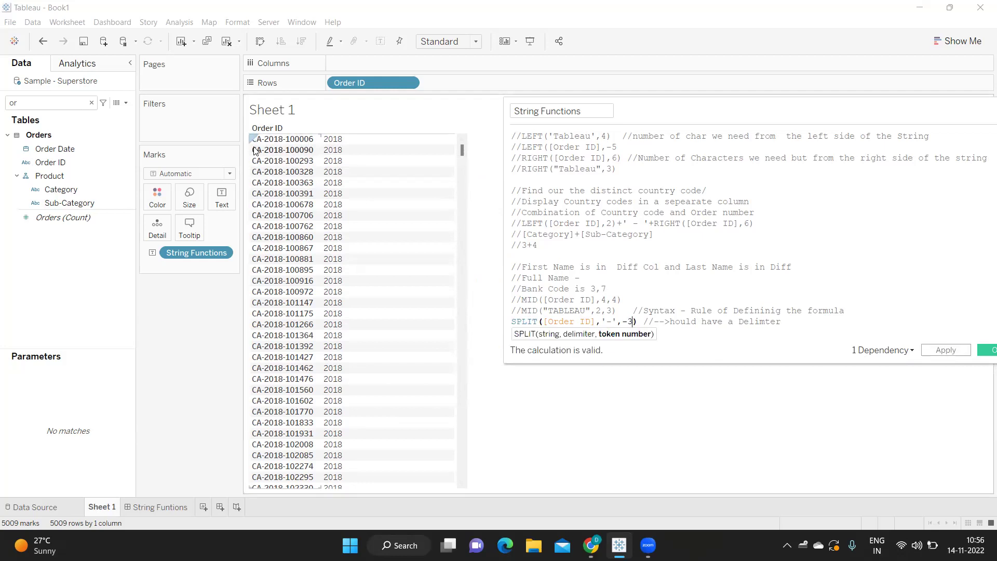
pyautogui.click(935, 353)
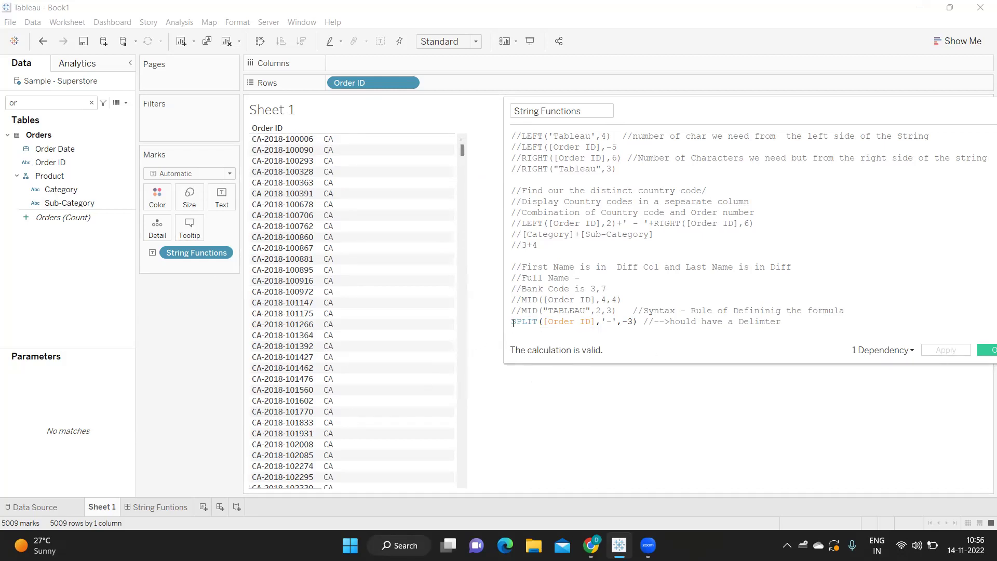
# Step: Add Category to Rows ahead of Order ID and move the calculation editor clear of the view
pyautogui.moveTo(513, 323); pyautogui.dragTo(636, 321)
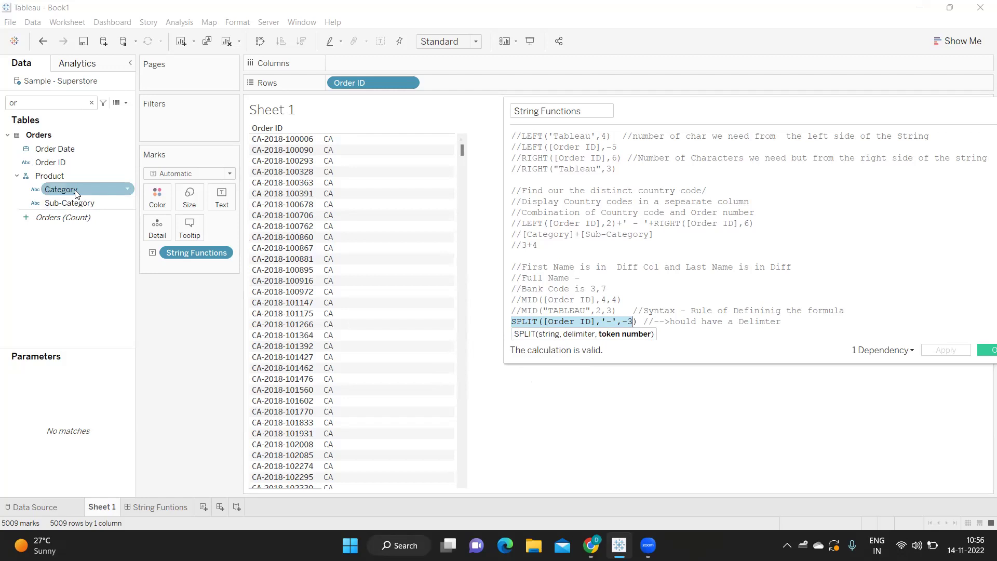
pyautogui.moveTo(75, 194); pyautogui.dragTo(342, 86)
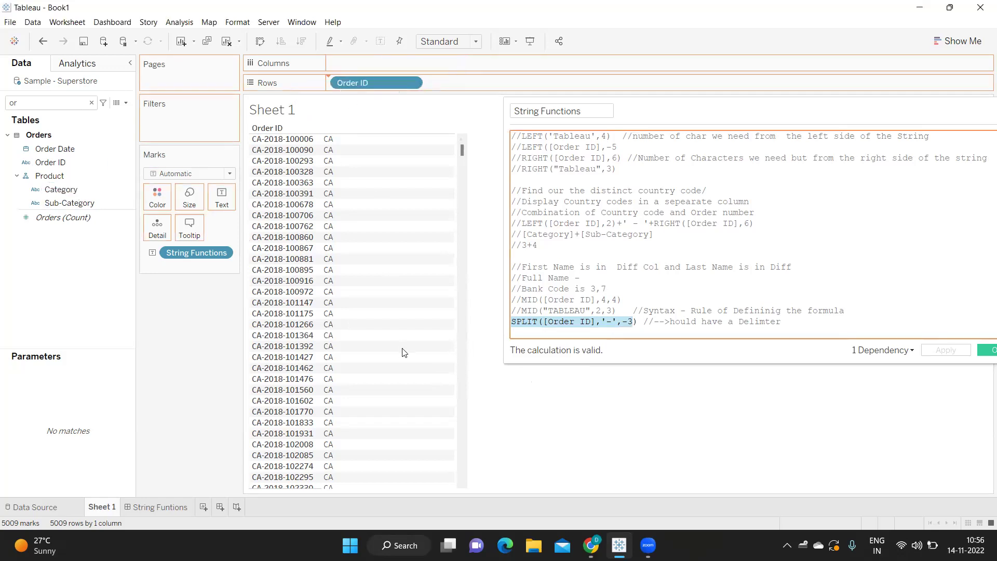
pyautogui.moveTo(718, 119); pyautogui.dragTo(785, 85)
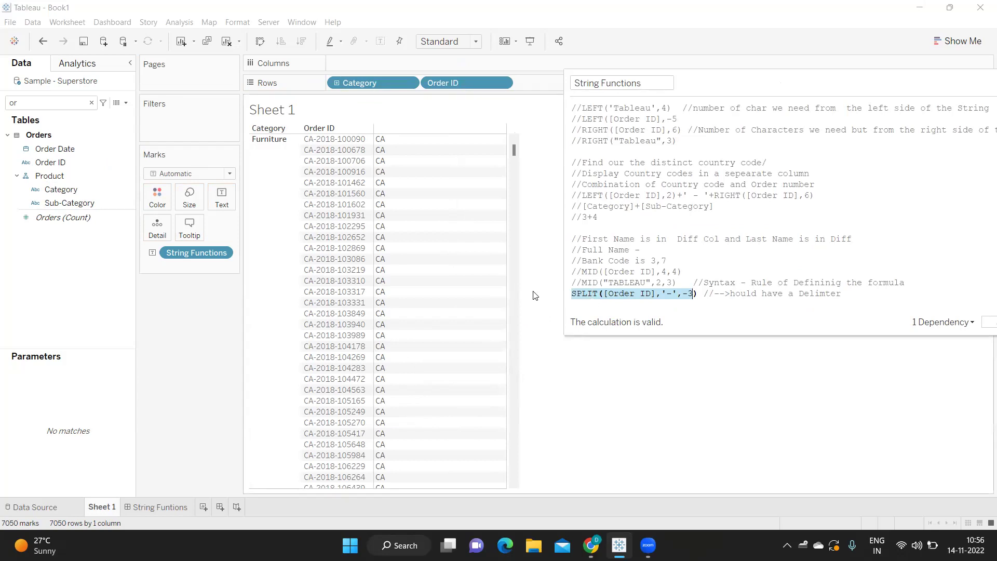
# Step: Add the comment line "//1. Left, Right,Mid, split" below the SPLIT line of the calculation
pyautogui.click(874, 294)
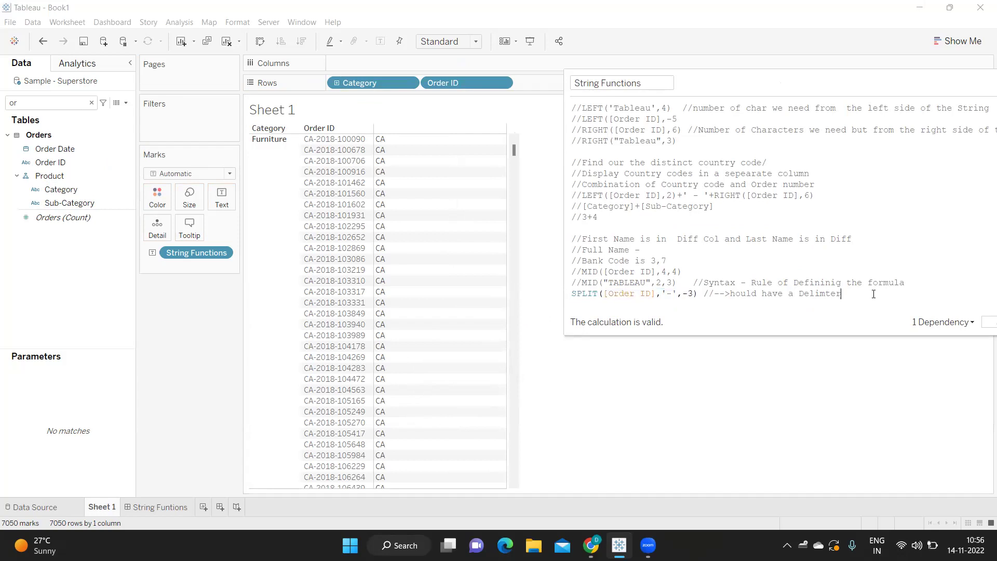
pyautogui.press('Return')
pyautogui.write('1')
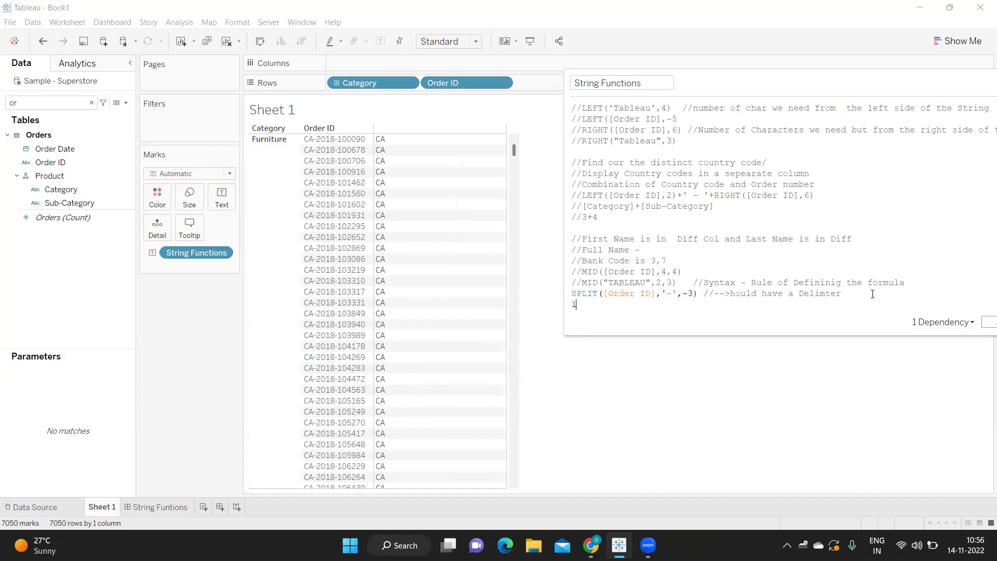
pyautogui.write('.')
pyautogui.press('BackSpace')
pyautogui.press('BackSpace')
pyautogui.write('//ef')
pyautogui.press('BackSpace')
pyautogui.press('BackSpace')
pyautogui.write('1. Left, Right,Mid, split')
pyautogui.press('Return')
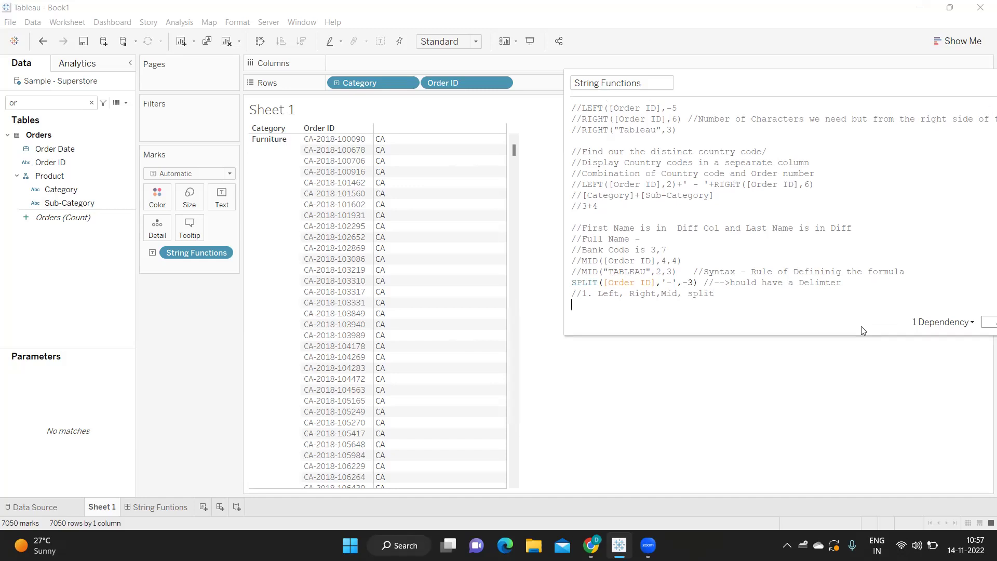
# Step: Enter LEFT([Category],3) on a new line below the "//1. Left, Right,Mid, split" comment
pyautogui.moveTo(839, 82); pyautogui.dragTo(695, 91)
pyautogui.click(953, 199)
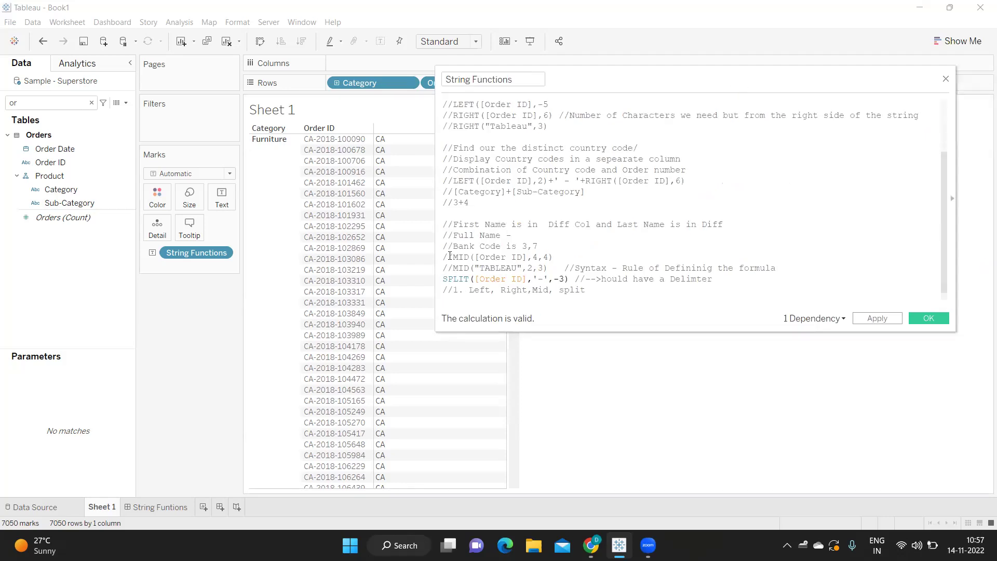
pyautogui.moveTo(835, 82); pyautogui.dragTo(926, 73)
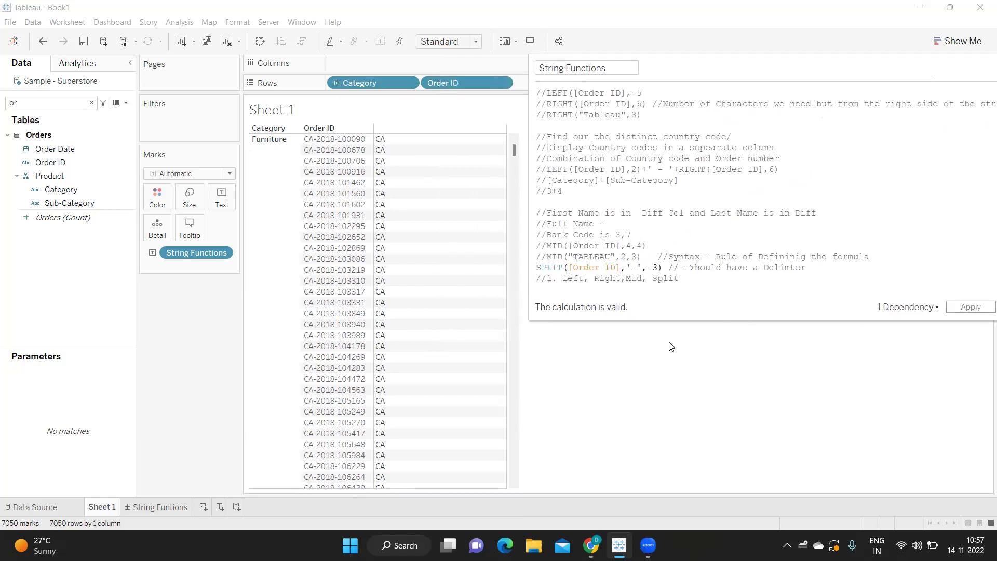
pyautogui.click(696, 278)
pyautogui.press('Return')
pyautogui.write('lef')
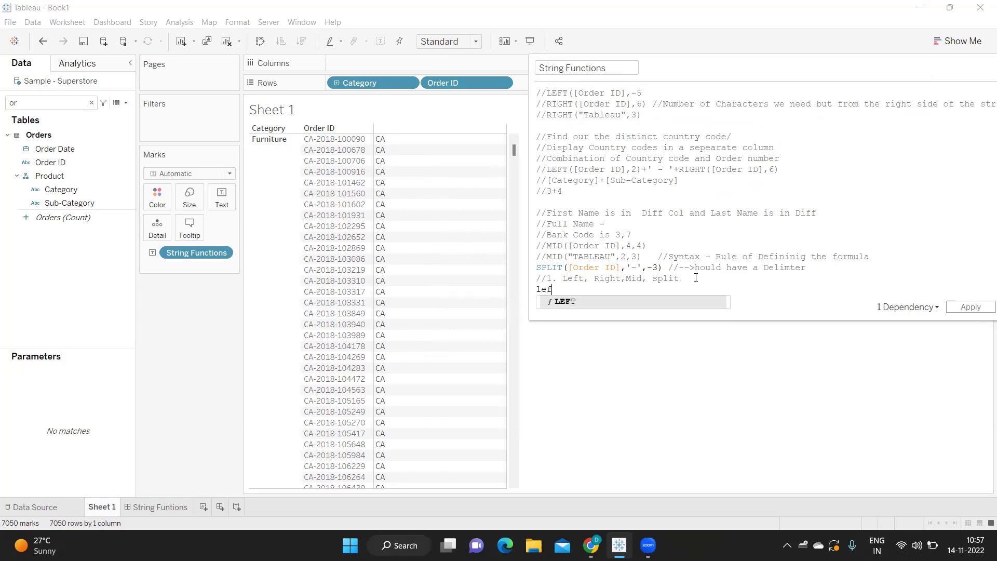
pyautogui.press('Return')
pyautogui.write('ca')
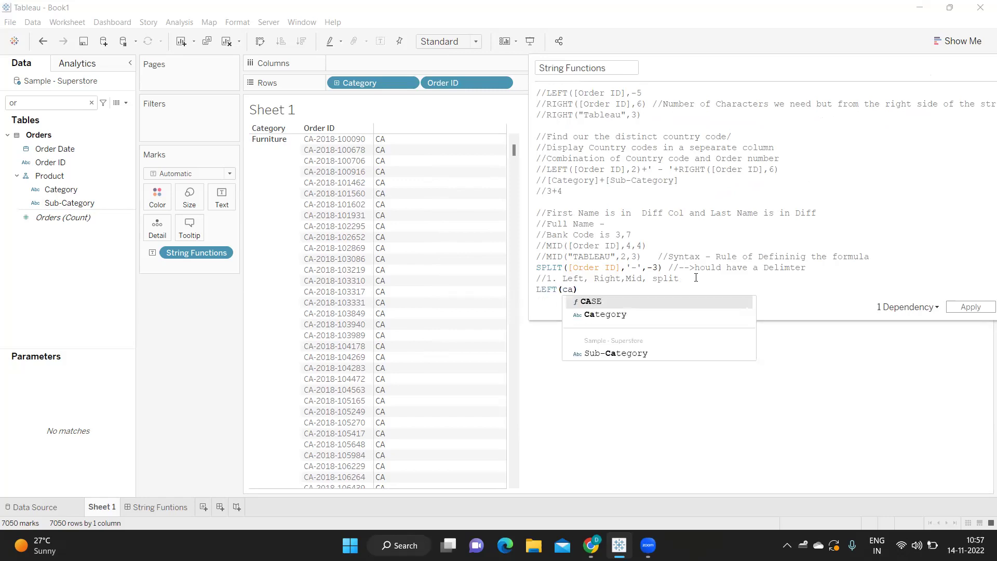
pyautogui.press('Down')
pyautogui.press('Return')
pyautogui.write(',2')
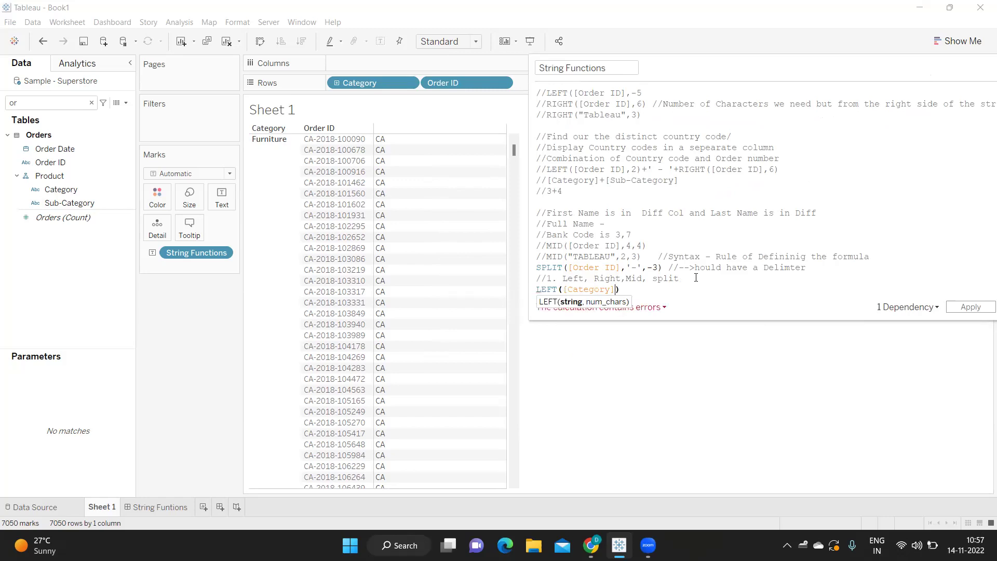
pyautogui.press('BackSpace')
pyautogui.write('3')
# Step: Comment out the SPLIT([Order ID],'-',-3) line with //
pyautogui.tripleClick(536, 268)
pyautogui.click(561, 277)
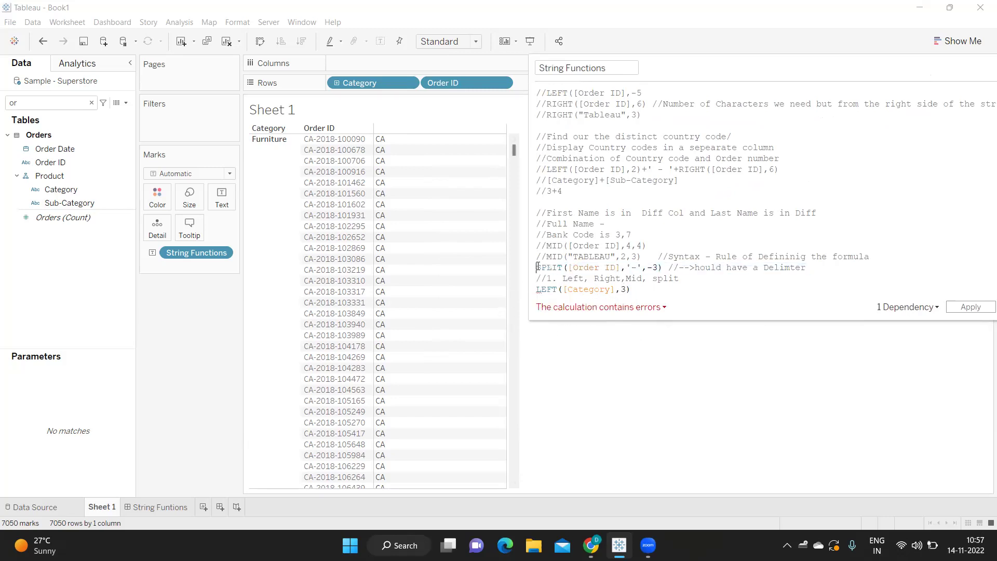
pyautogui.write('//')
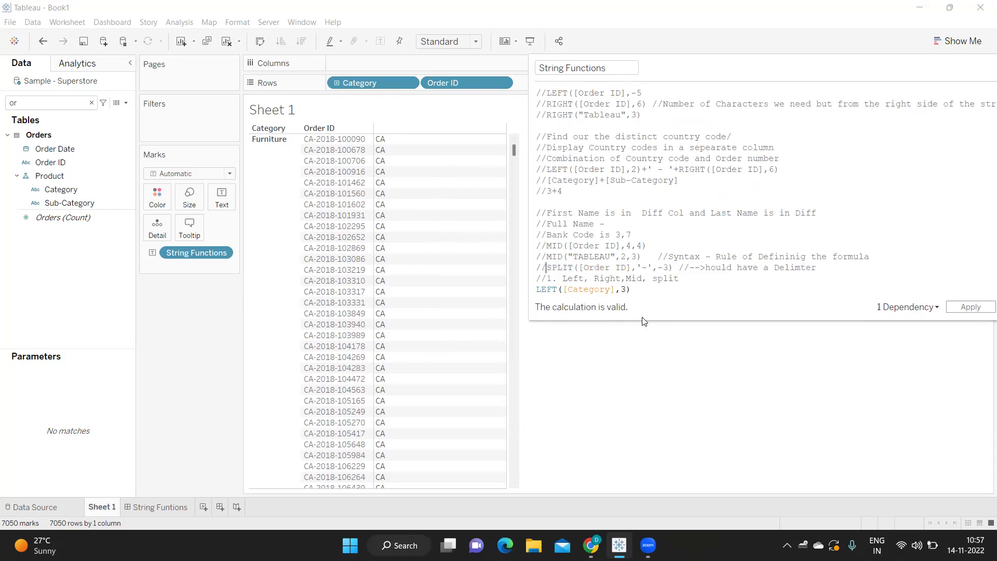
# Step: Append +'-' to the LEFT([Category],3) expression and apply the calculation
pyautogui.click(649, 290)
pyautogui.write("+'-'")
pyautogui.click(971, 308)
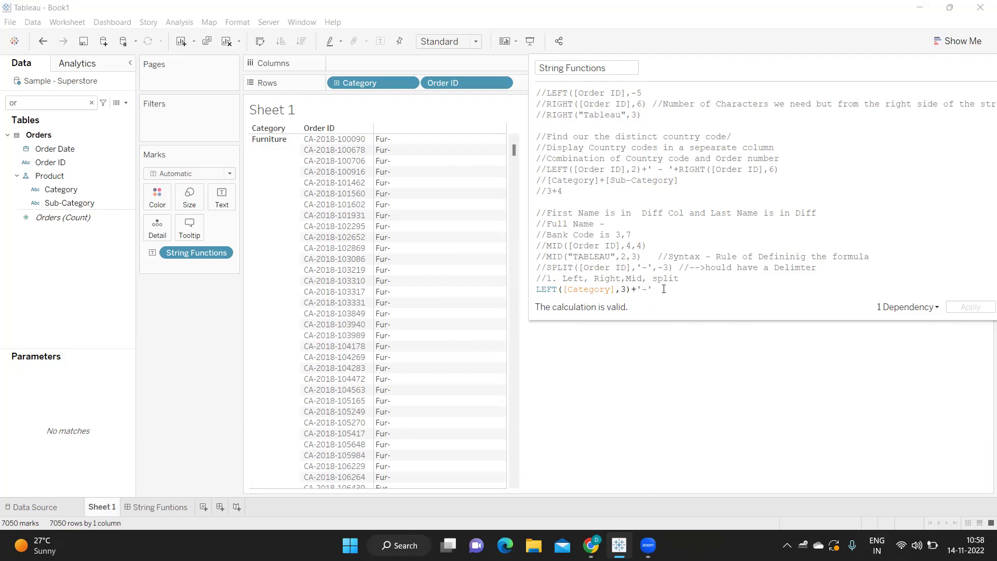
# Step: Append + and an empty SPLIT function after the '-' in the LEFT expression
pyautogui.write('+so')
pyautogui.press('BackSpace')
pyautogui.write('p')
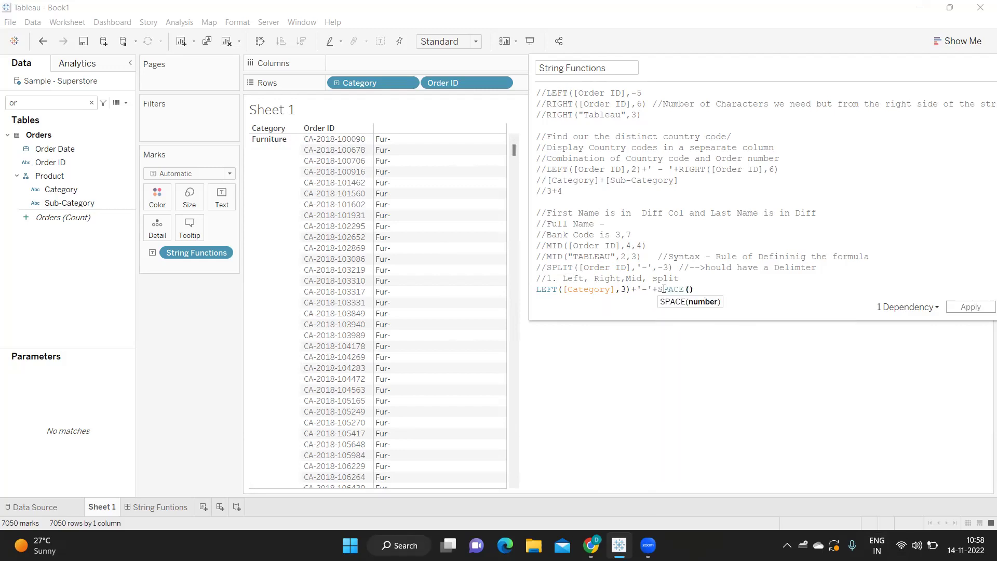
pyautogui.press('BackSpace')
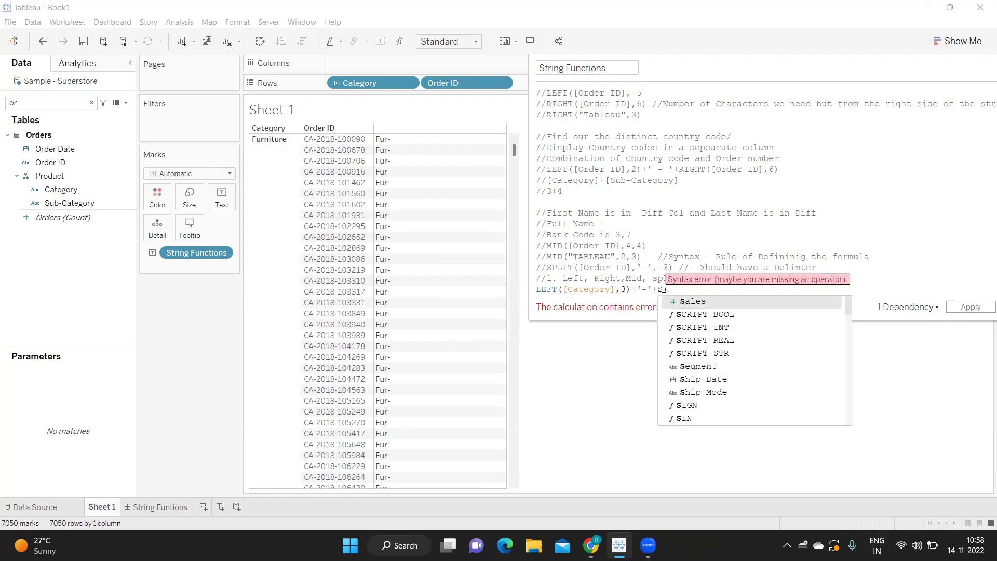
pyautogui.press('BackSpace')
pyautogui.press('Delete')
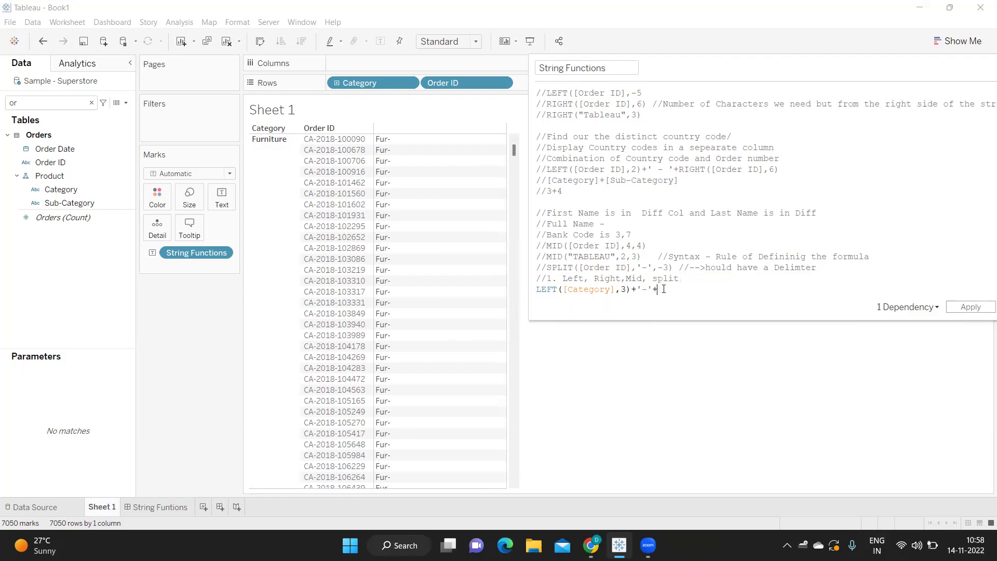
pyautogui.write('spl')
pyautogui.press('Return')
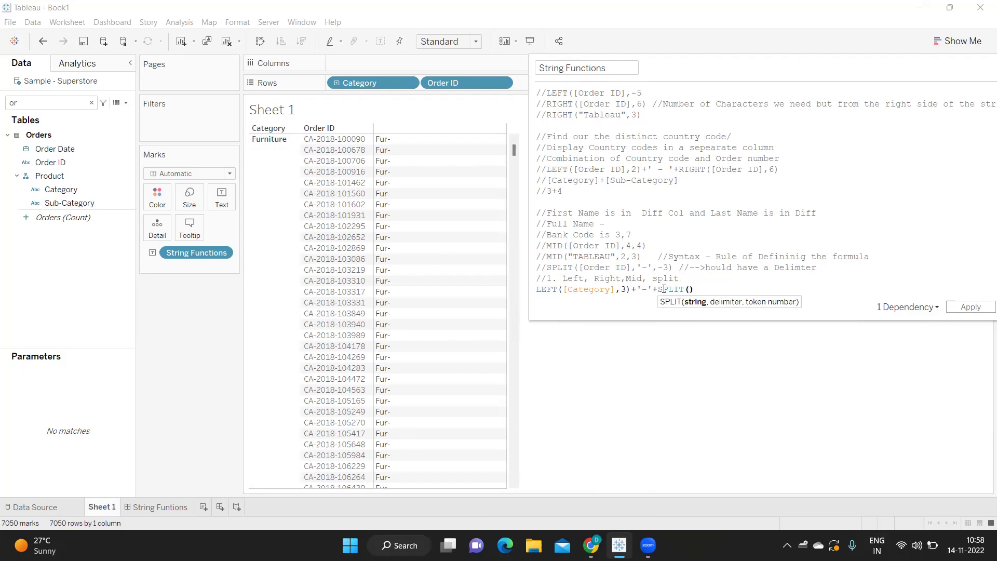
# Step: Complete the appended function as SPLIT([Order ID],'-',1) and apply the calculation
pyautogui.write('ord')
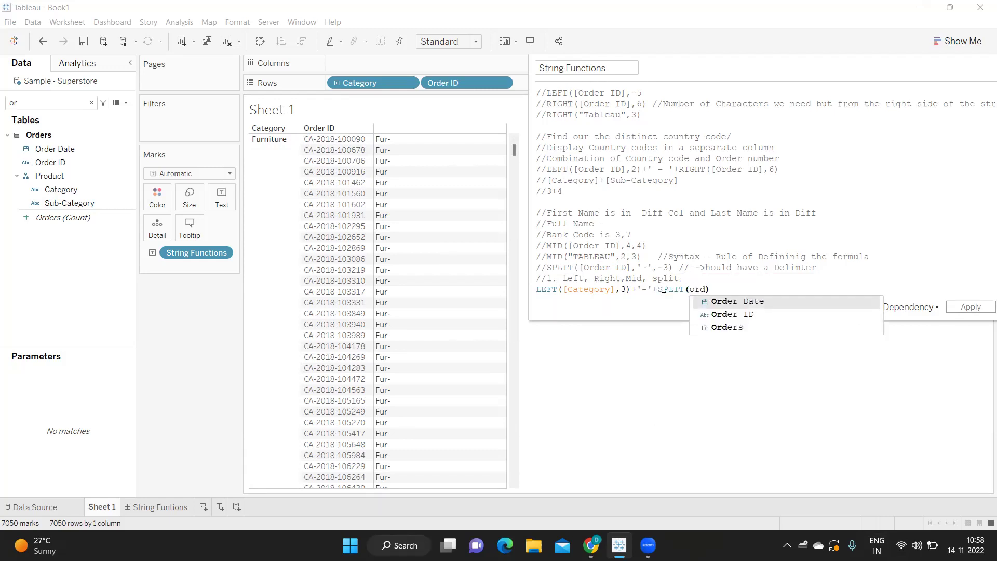
pyautogui.press('Down')
pyautogui.press('Return')
pyautogui.write(',')
pyautogui.write("'-'")
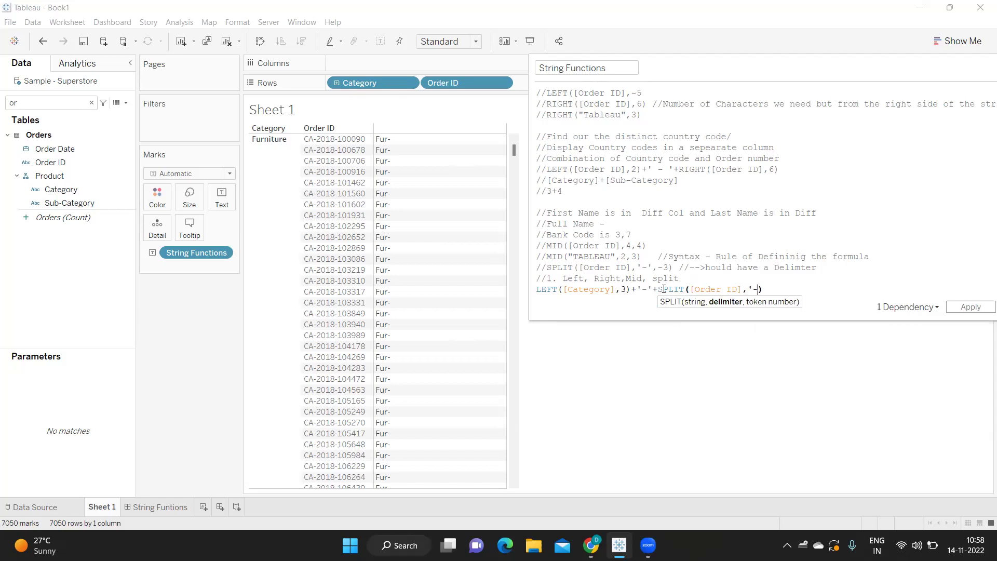
pyautogui.write(',1')
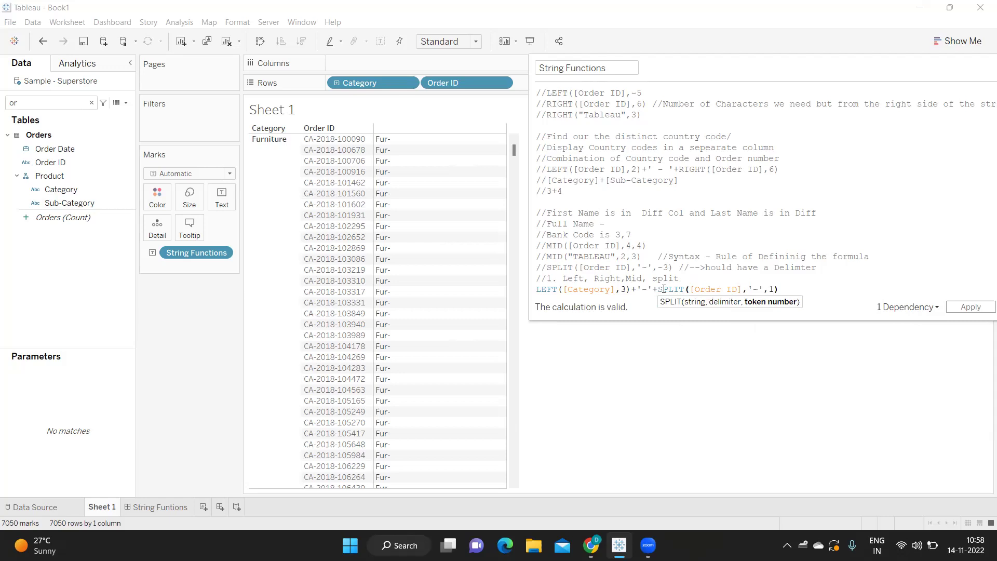
pyautogui.click(958, 307)
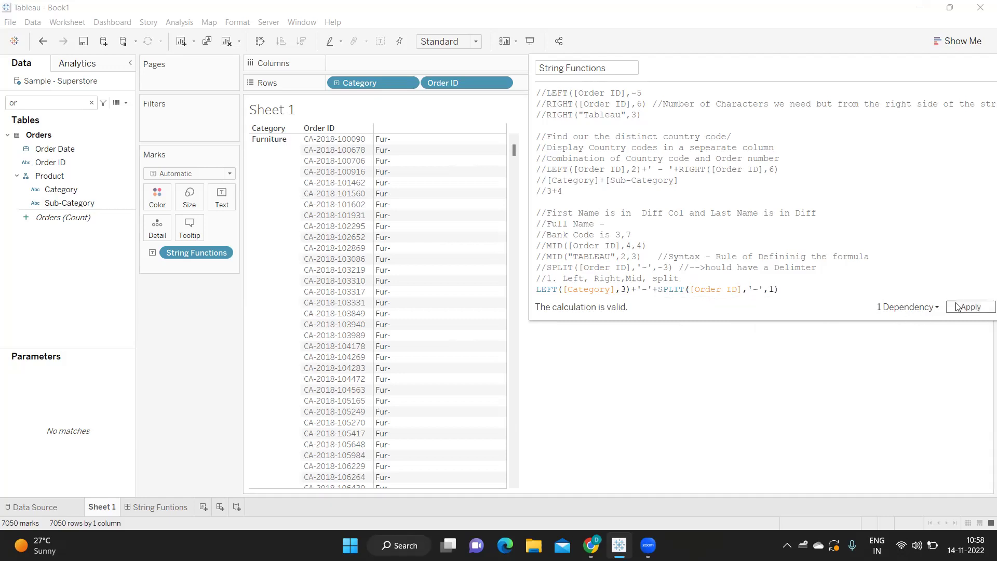
pyautogui.moveTo(382, 141)
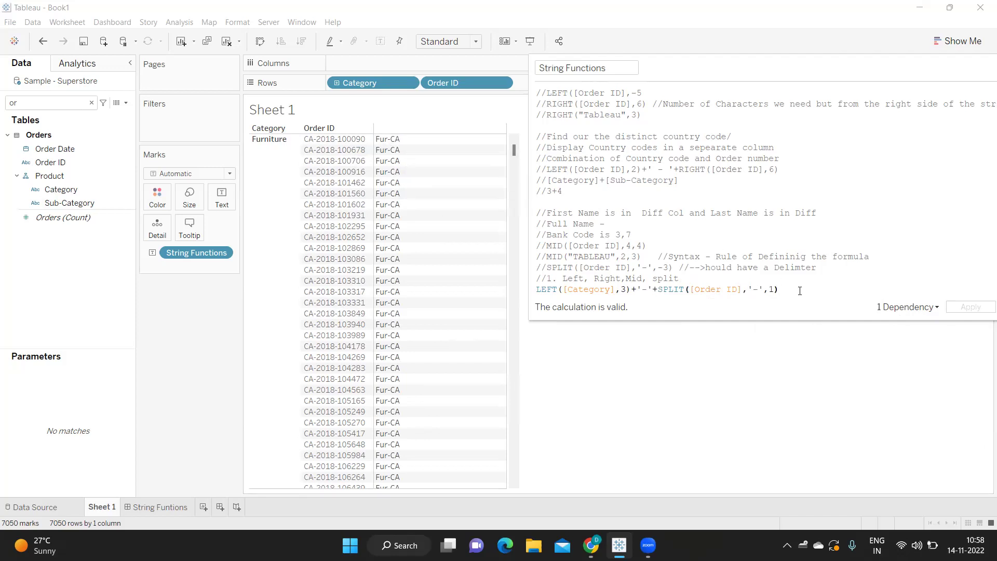
# Step: Append +RIGHT([Order ID],6) after the SPLIT([Order ID],'-',1) part of the combined expression
pyautogui.write('+')
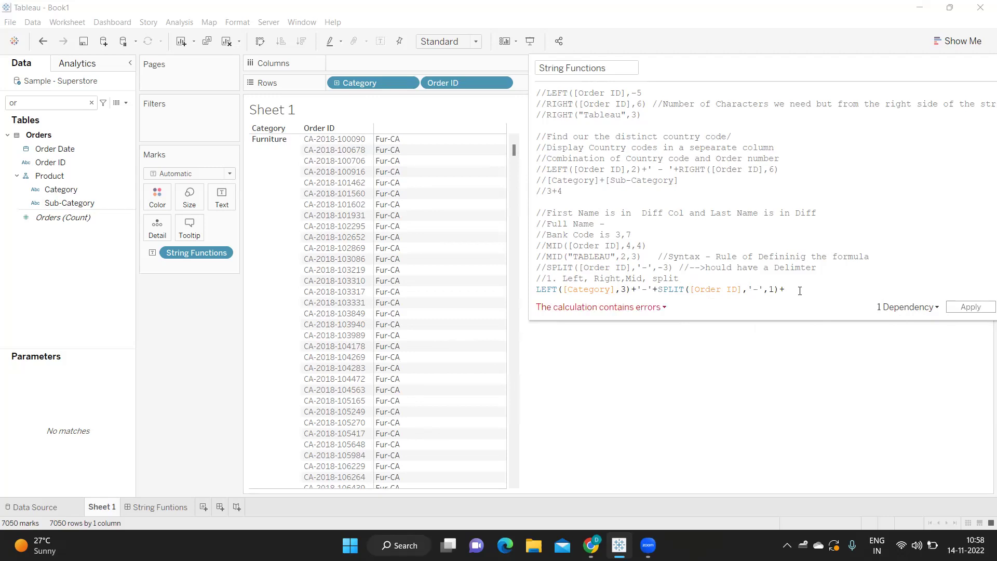
pyautogui.write('RIGHT()')
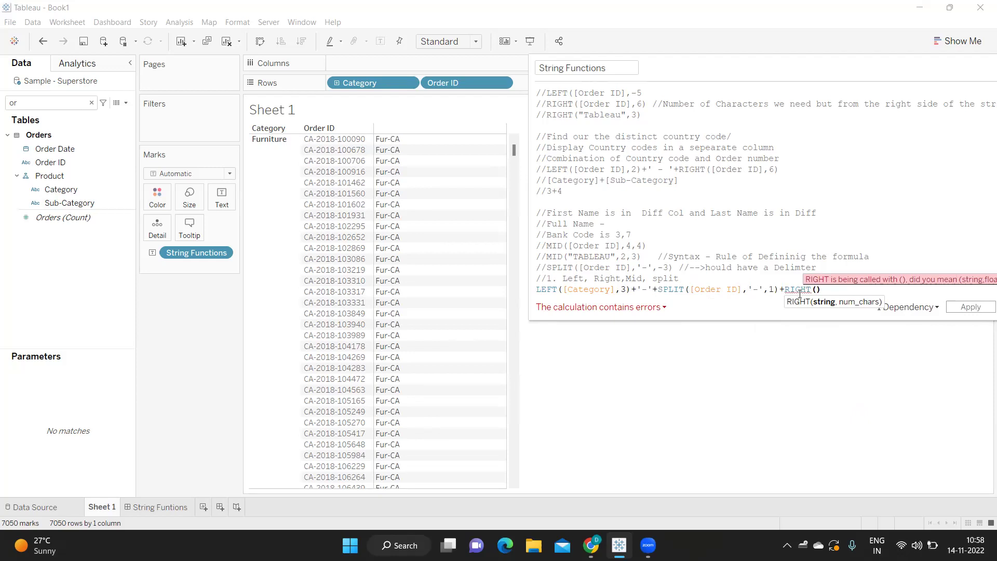
pyautogui.write('ord')
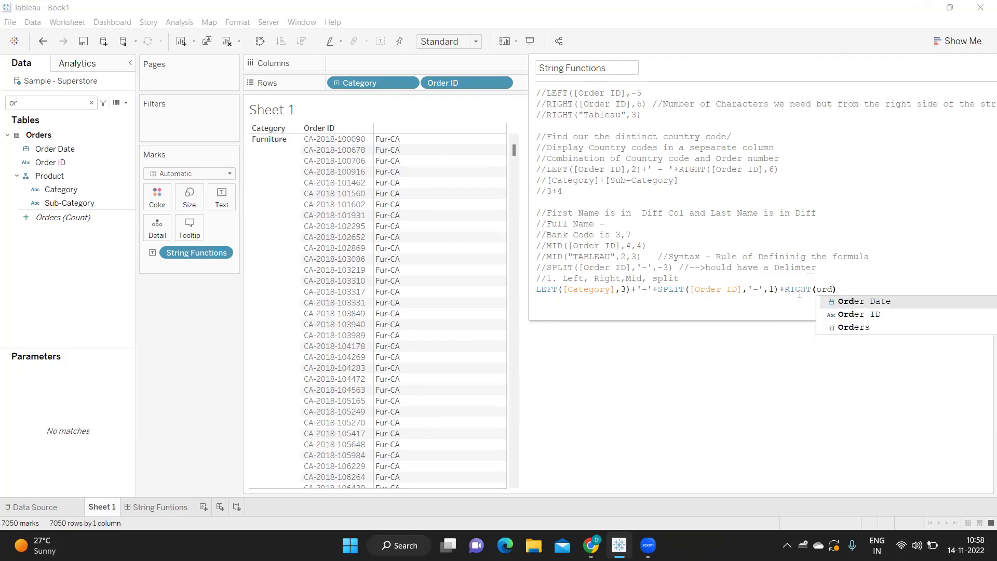
pyautogui.press('Down')
pyautogui.press('Return')
pyautogui.write(',6')
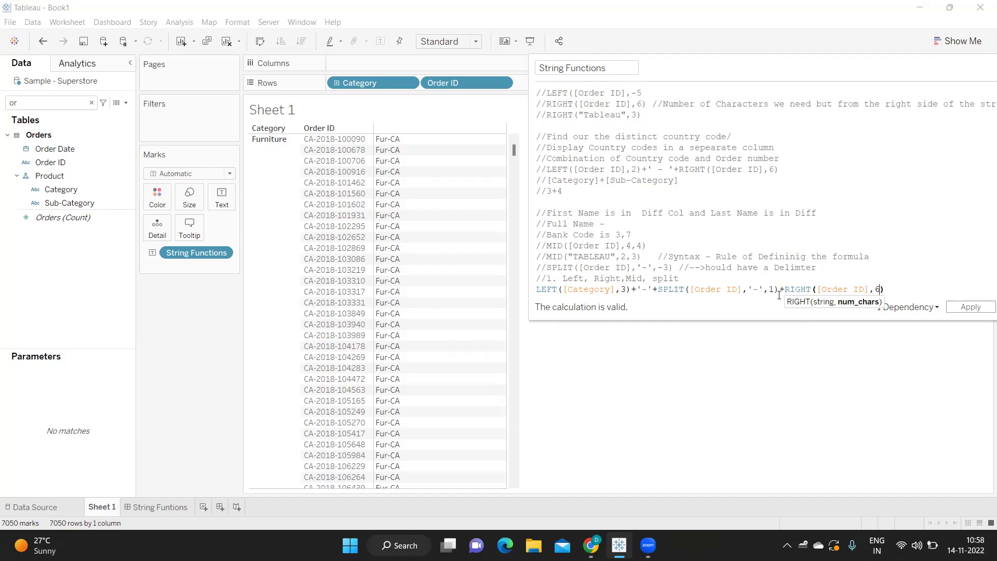
# Step: Insert '-'+ in front of the RIGHT function in the combined expression and apply the calculation
pyautogui.click(784, 289)
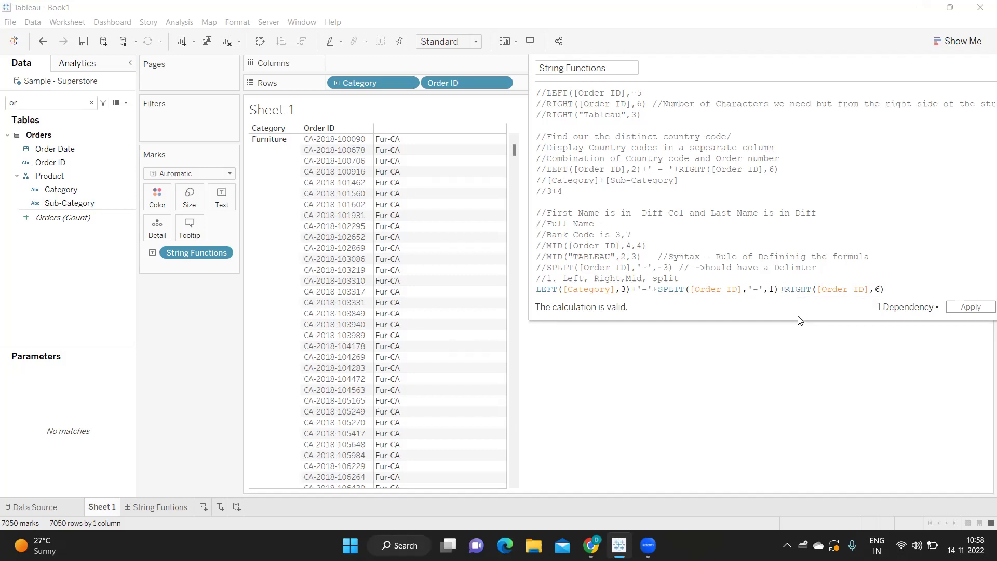
pyautogui.write("'-'")
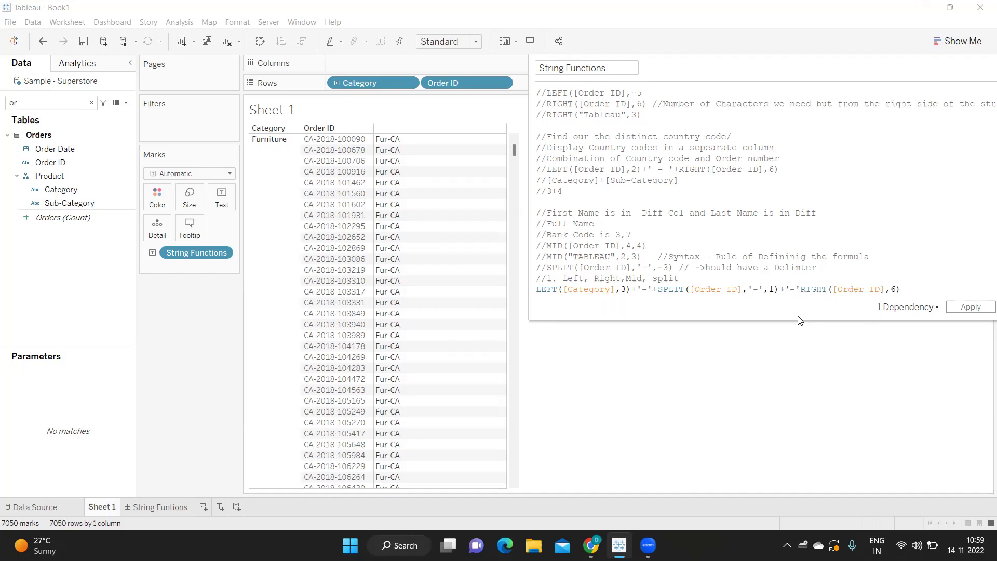
pyautogui.write('+')
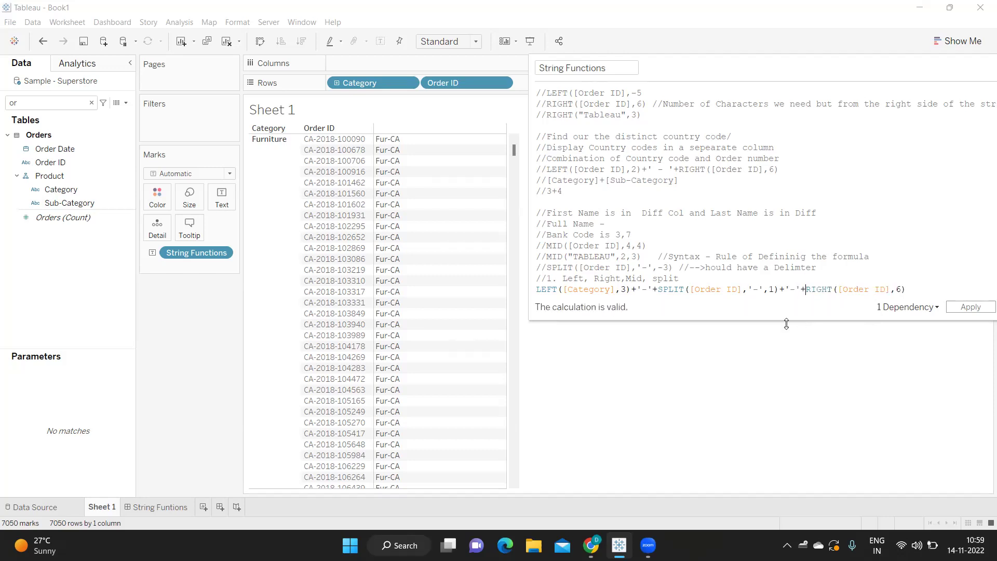
pyautogui.click(971, 307)
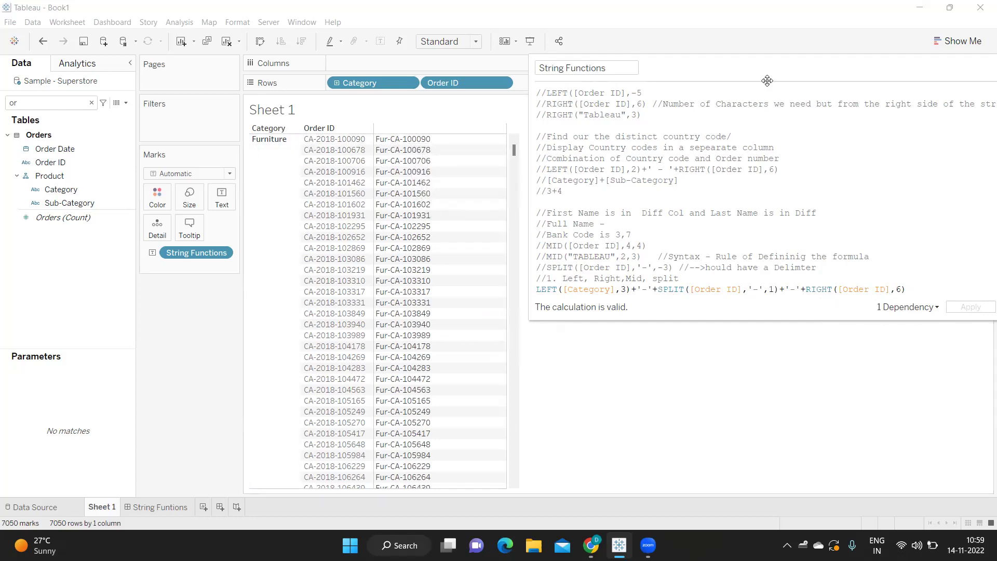
# Step: Enlarge the calculation editor to show all formula lines and place it beside the result column
pyautogui.moveTo(768, 81); pyautogui.dragTo(599, 78)
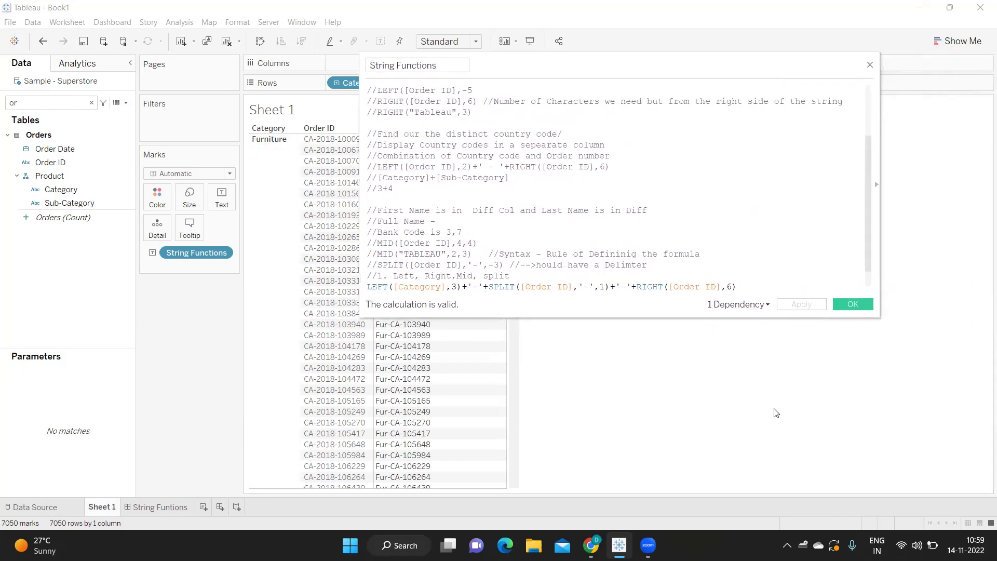
pyautogui.moveTo(592, 318); pyautogui.dragTo(675, 411)
pyautogui.moveTo(681, 75); pyautogui.dragTo(783, 76)
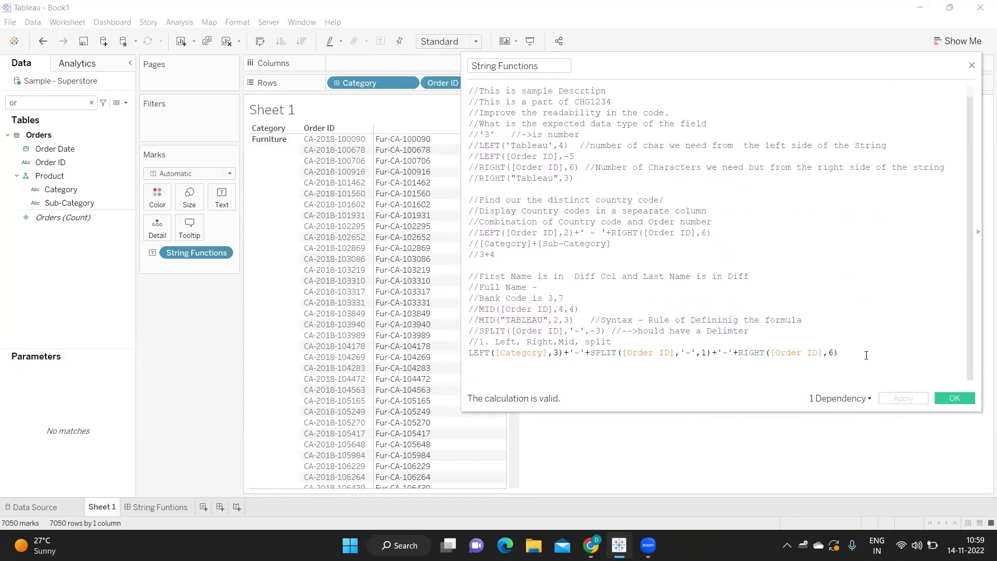
# Step: Append +MID([Order ID],4,4) on a new line below the combined expression and apply the calculation
pyautogui.press('Return')
pyautogui.tripleClick(466, 356)
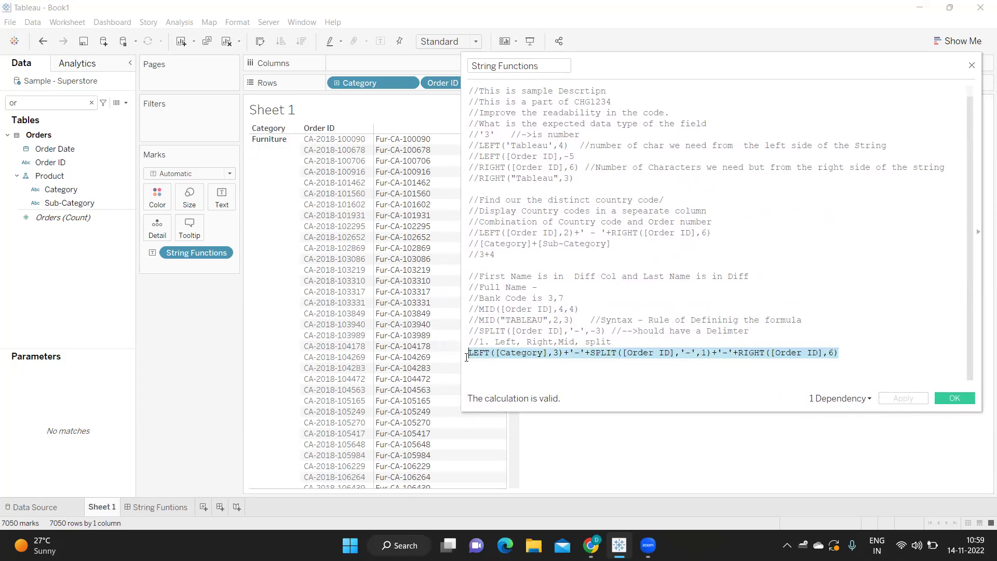
pyautogui.click(873, 349)
pyautogui.press('Return')
pyautogui.write('+MID')
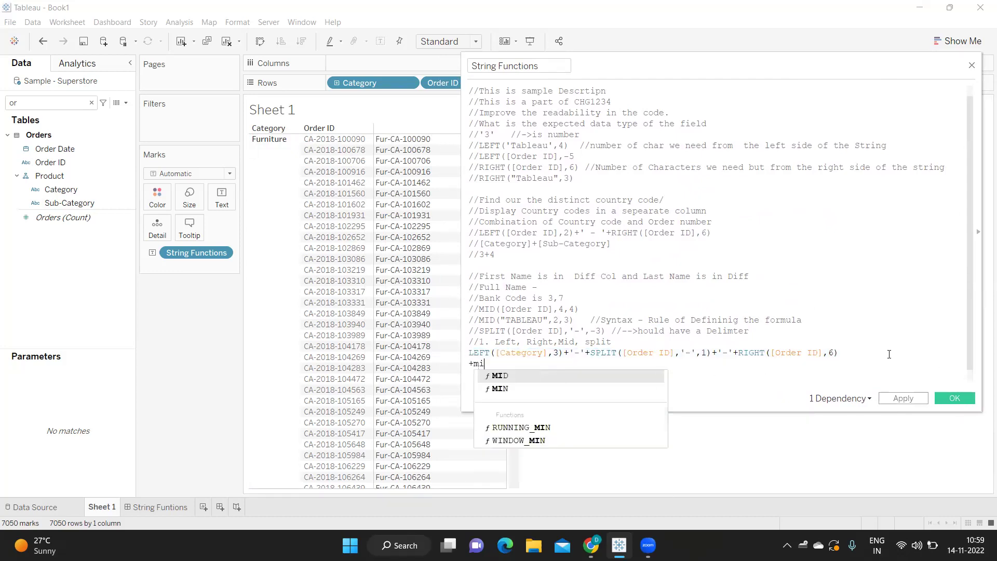
pyautogui.press('Return')
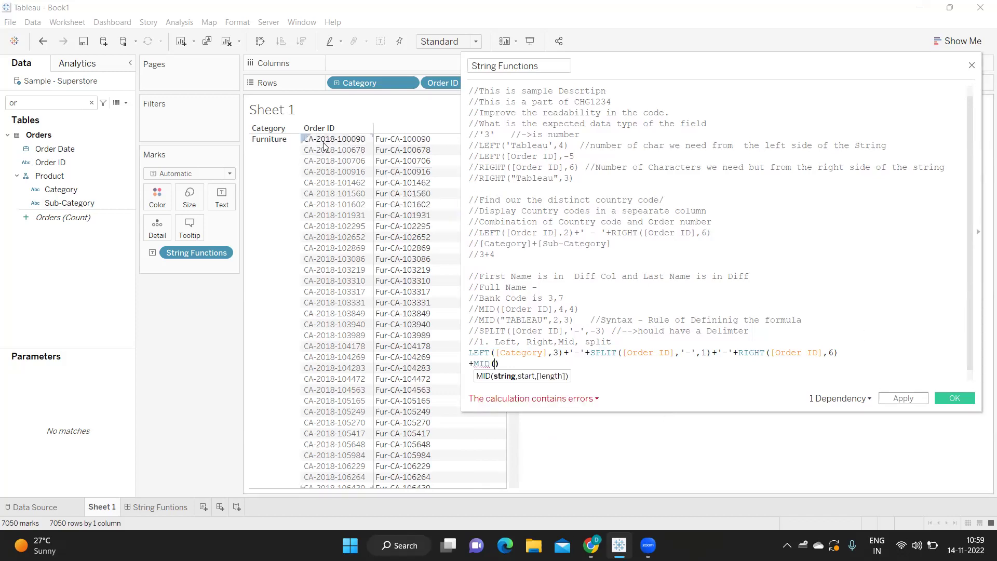
pyautogui.write('ord')
pyautogui.doubleClick(563, 388)
pyautogui.write(',')
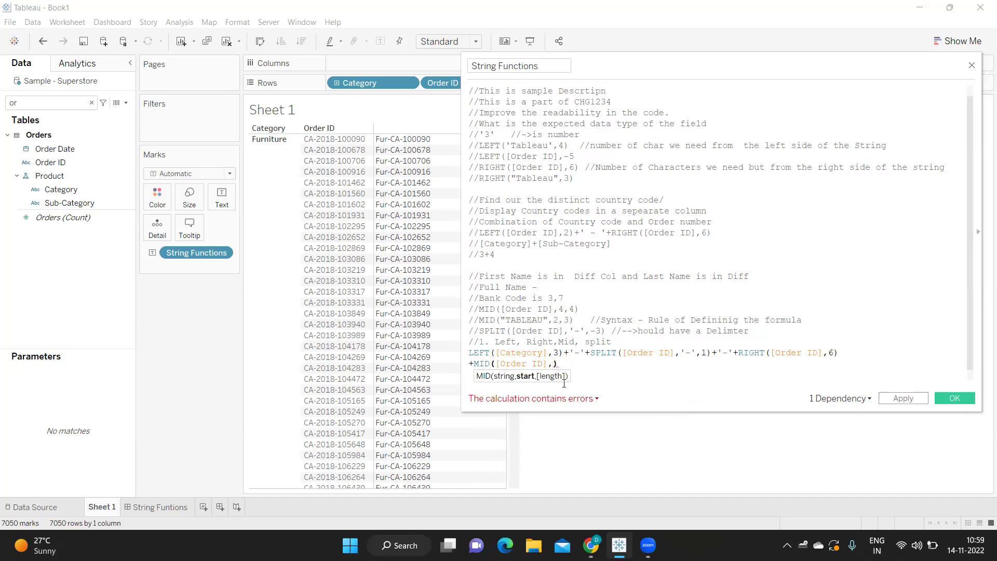
pyautogui.write('4,4')
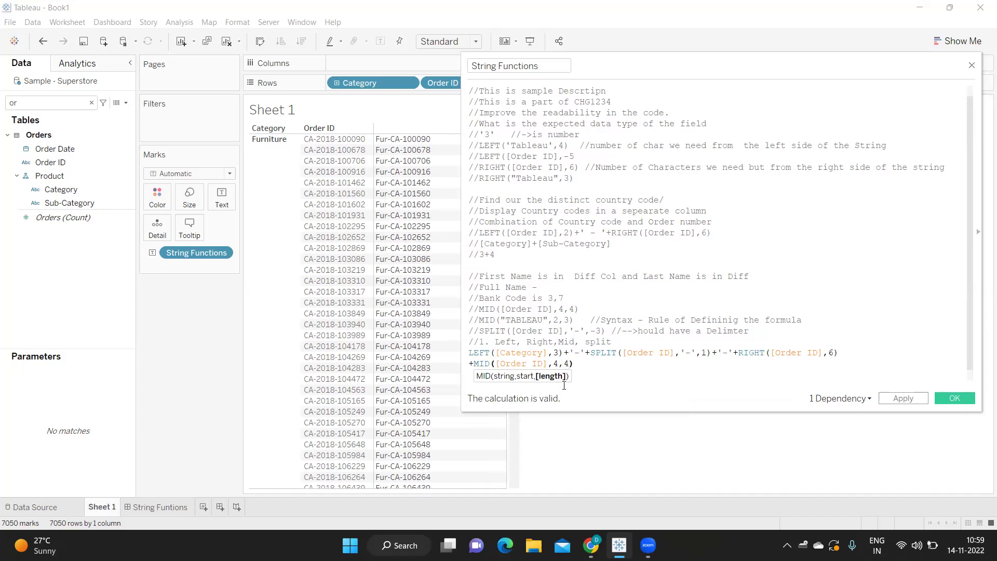
pyautogui.write(')')
pyautogui.click(906, 399)
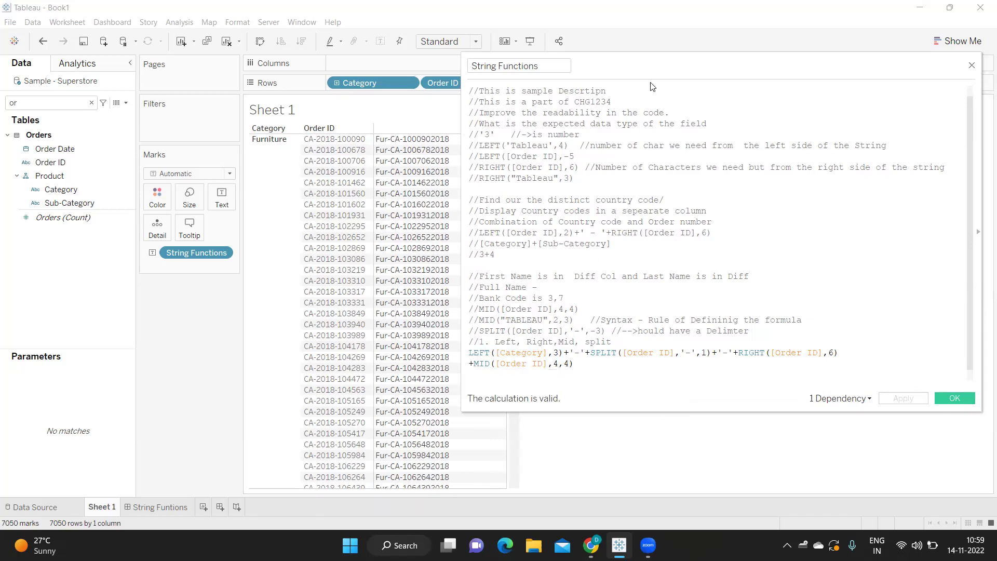
# Step: Add +'-'+ after the RIGHT function, remove the extra + before MID, and apply the calculation
pyautogui.moveTo(709, 77); pyautogui.dragTo(789, 61)
pyautogui.moveTo(464, 143)
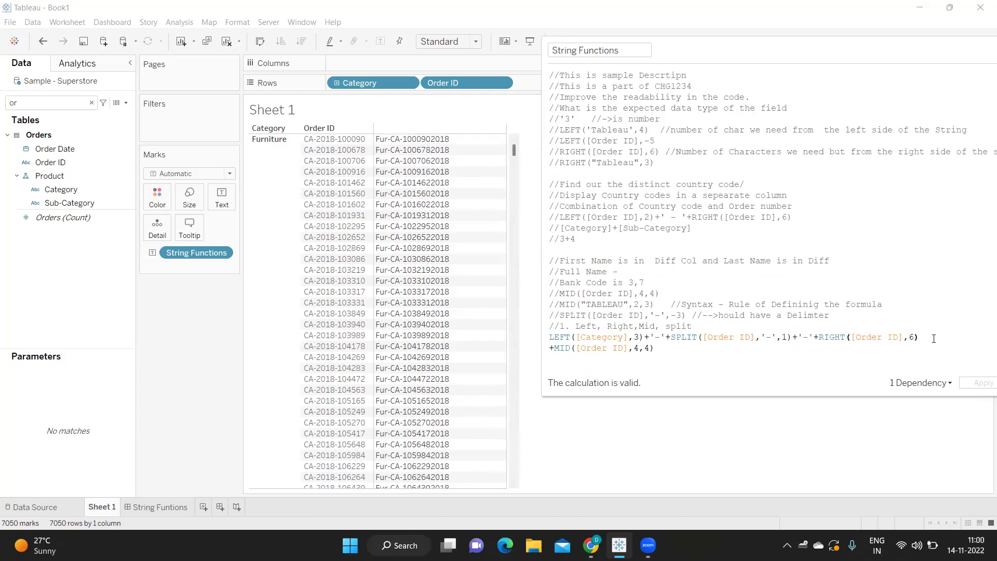
pyautogui.write("+'")
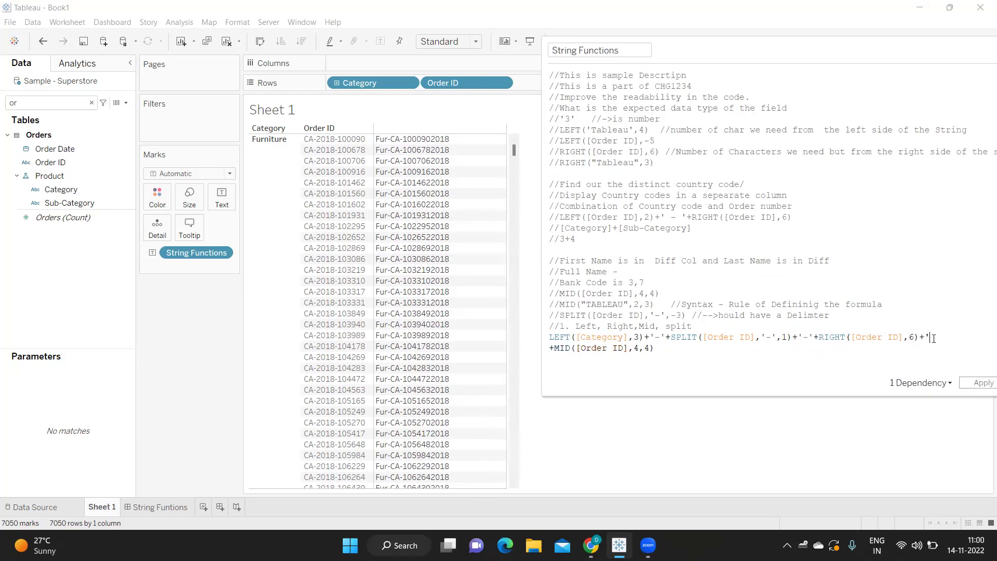
pyautogui.write("-'+")
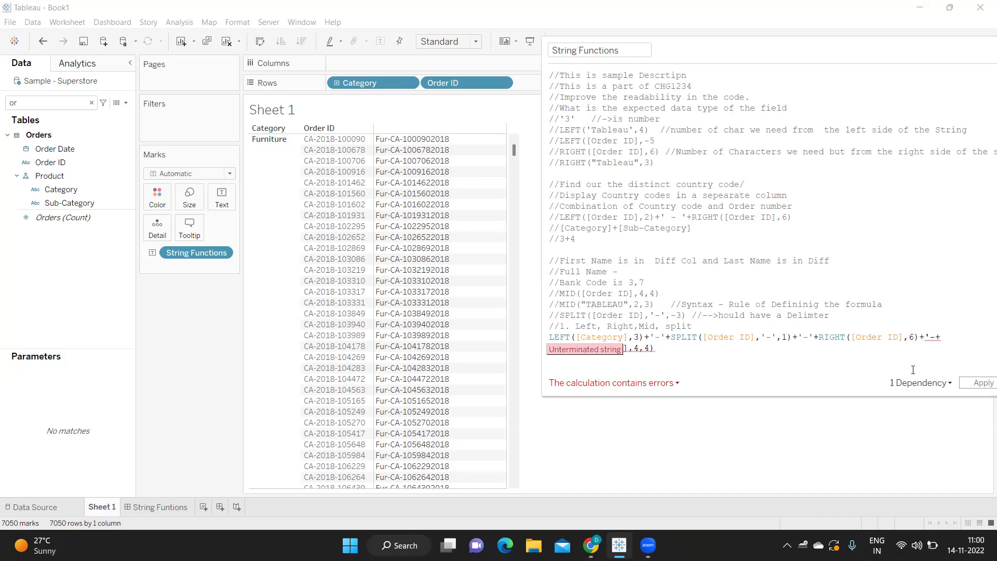
pyautogui.click(937, 338)
pyautogui.write("'")
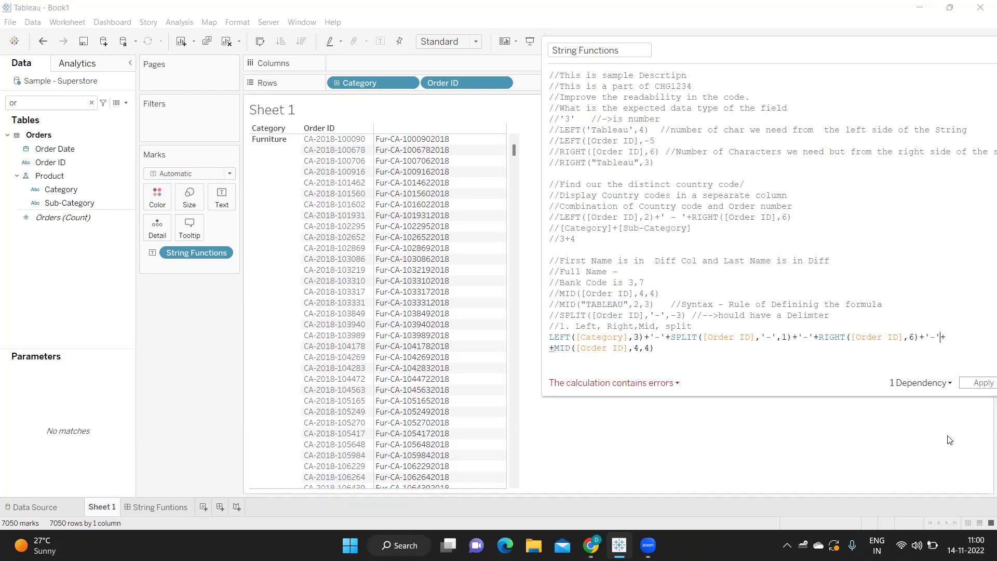
pyautogui.click(554, 349)
pyautogui.press('BackSpace')
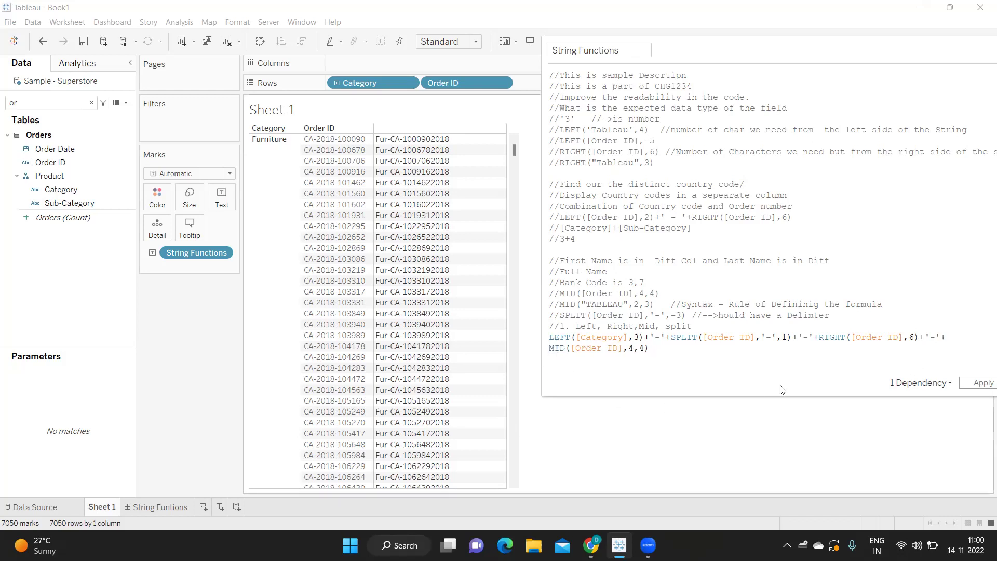
pyautogui.click(981, 386)
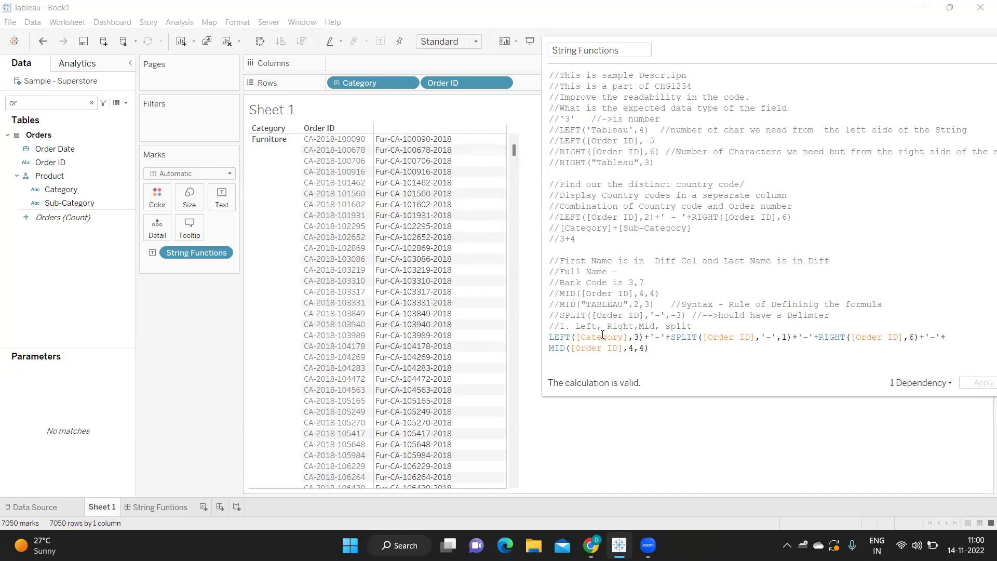
# Step: Break the combined expression into four lines, with SPLIT, RIGHT and MID each starting a line with +, and select the whole expression
pyautogui.moveTo(846, 58); pyautogui.dragTo(845, 57)
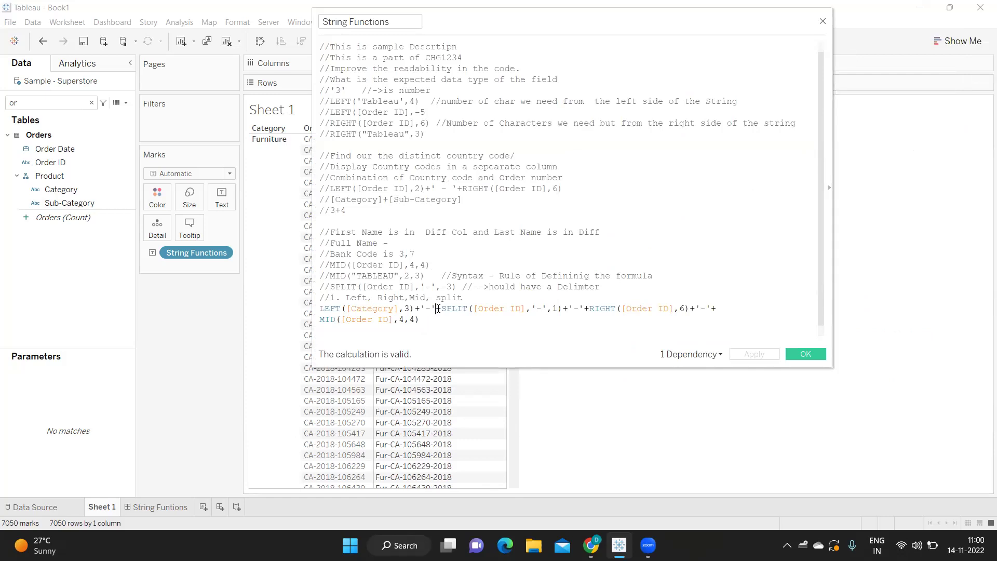
pyautogui.press('Return')
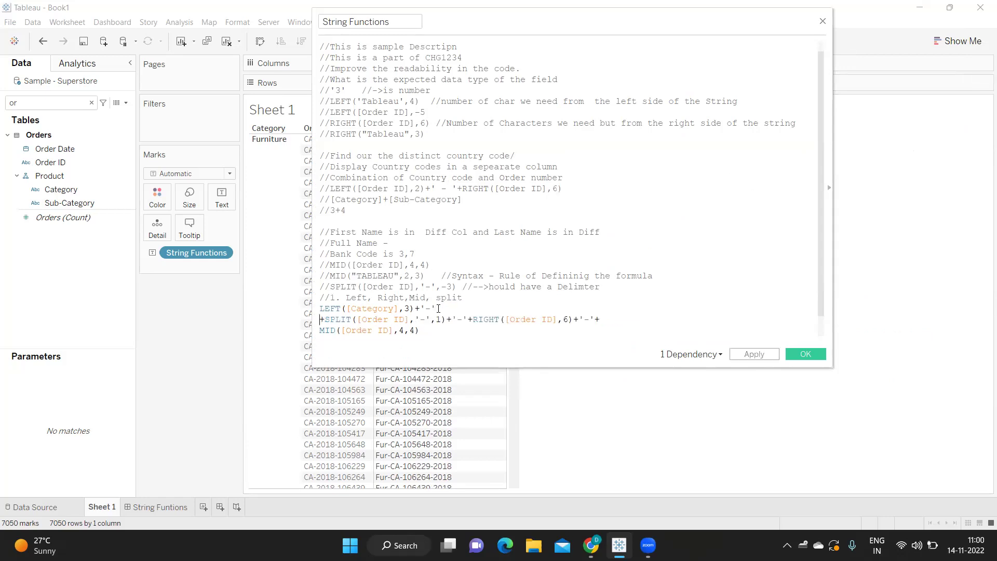
pyautogui.click(467, 319)
pyautogui.press('Return')
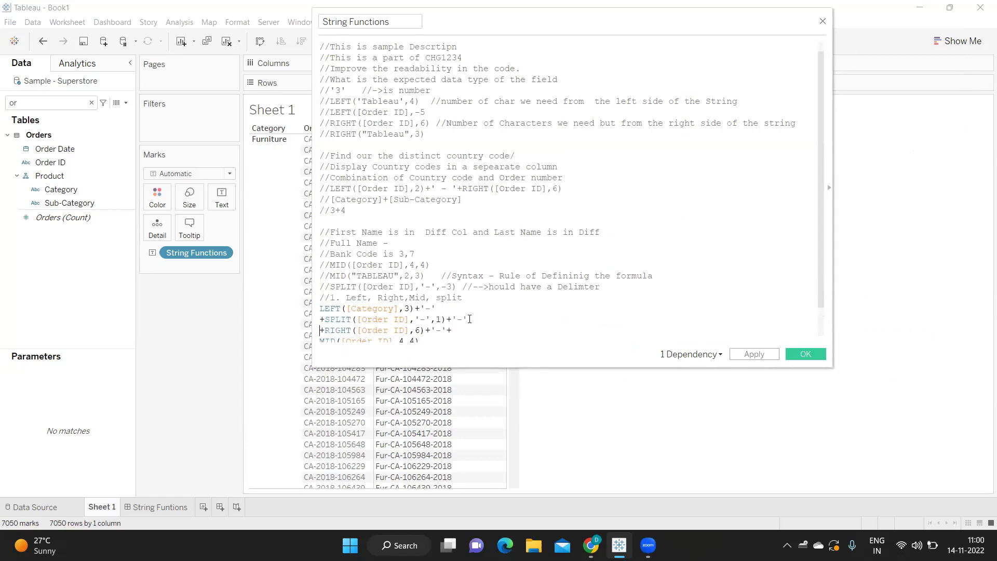
pyautogui.click(446, 330)
pyautogui.press('Return')
pyautogui.press('Delete')
pyautogui.scroll(-1, 499, 329)
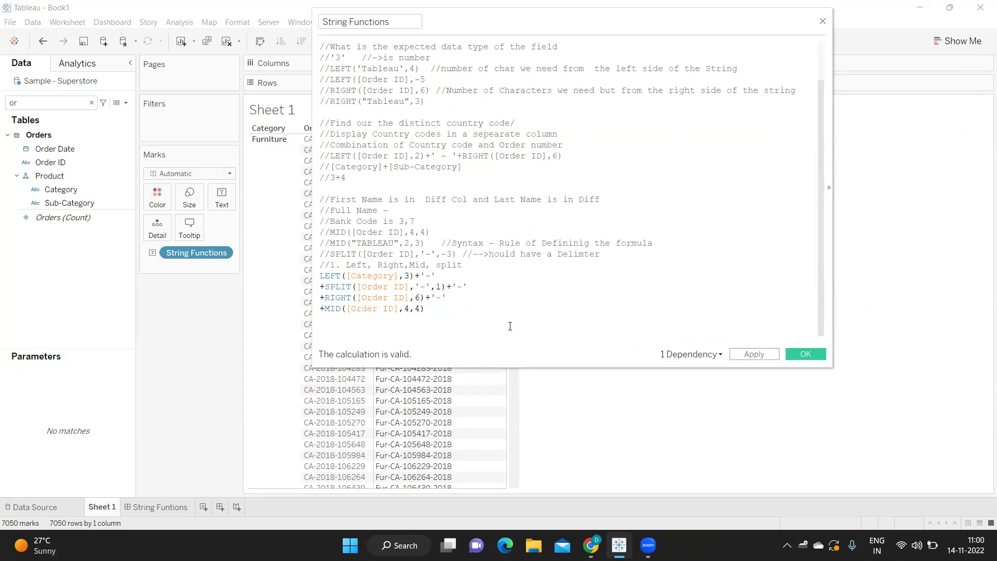
pyautogui.moveTo(363, 283); pyautogui.dragTo(274, 273)
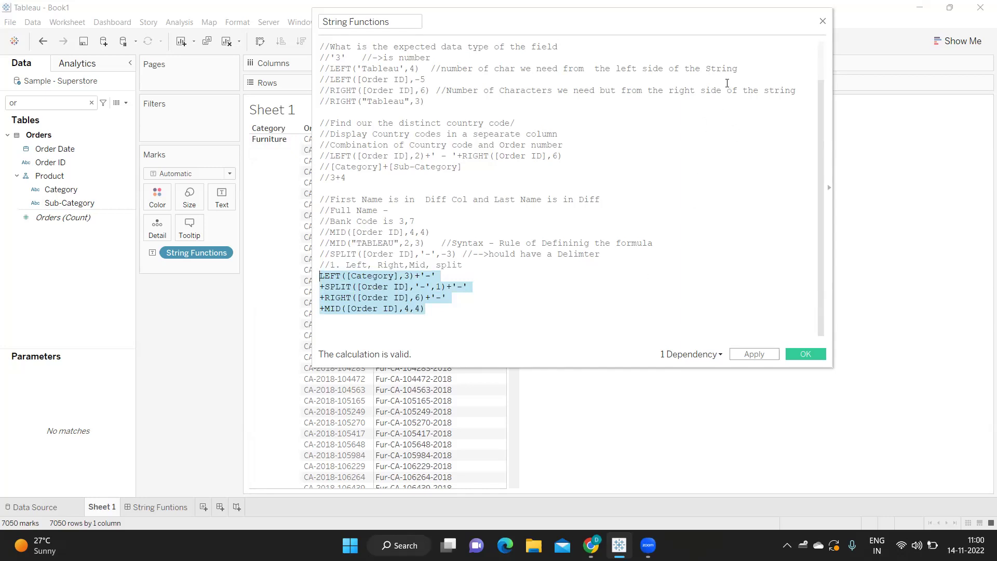
pyautogui.moveTo(720, 17); pyautogui.dragTo(874, 49)
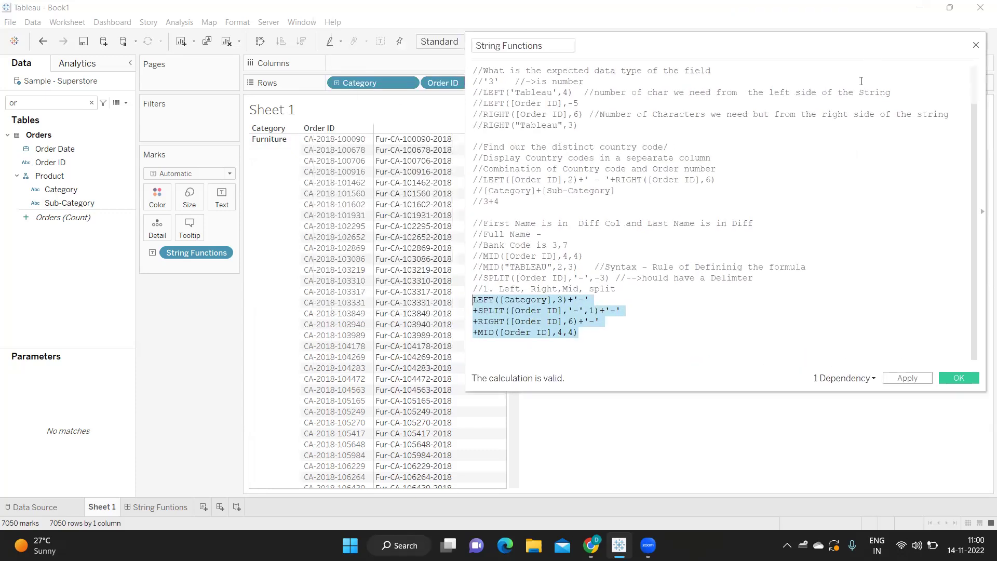